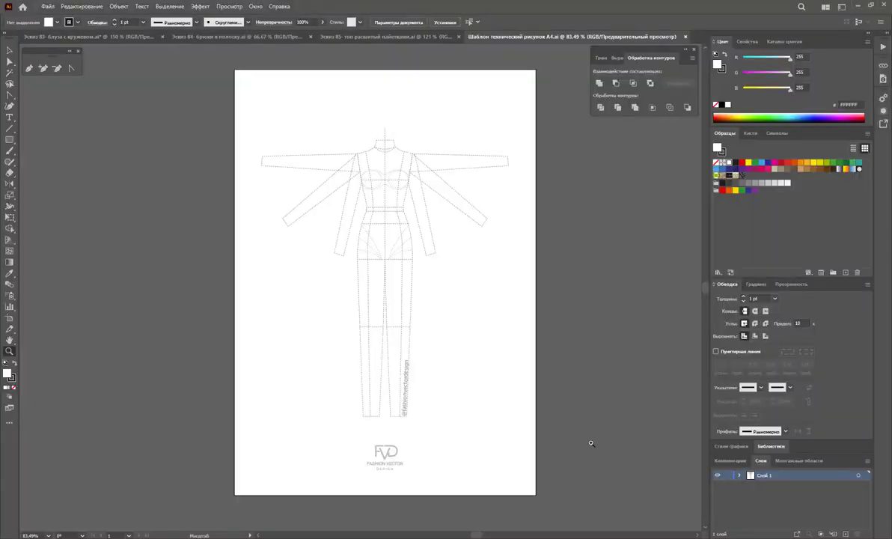
Delete the left and right sleeve paths from the figure template
{"action": "key", "text": "a"}
{"action": "left_click_drag", "start_coordinate": [265, 114], "coordinate": [344, 243]}
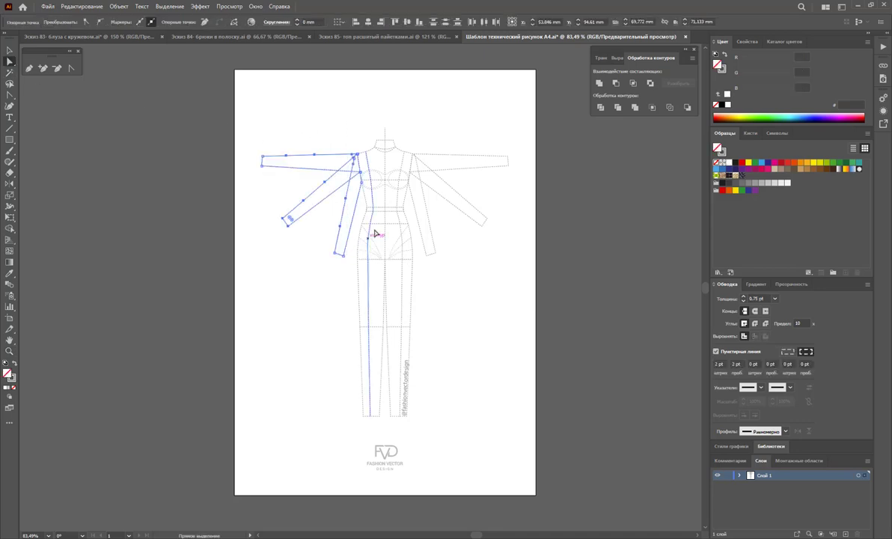
{"action": "key", "text": "Delete"}
{"action": "key", "text": "Delete"}
{"action": "left_click_drag", "start_coordinate": [501, 123], "coordinate": [431, 264]}
{"action": "key", "text": "Delete"}
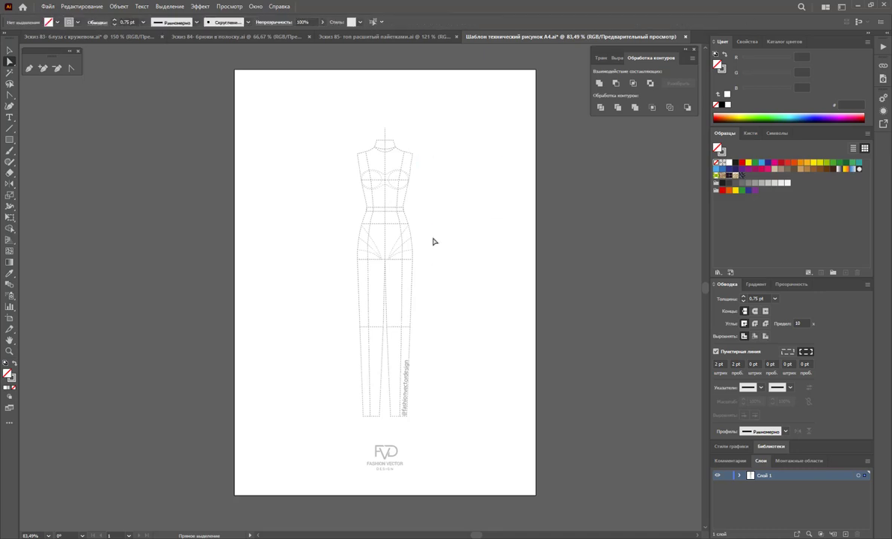
Shift the whole figure template left on the page and add a new layer above it
{"action": "left_click_drag", "start_coordinate": [442, 427], "coordinate": [336, 114]}
{"action": "left_click", "coordinate": [9, 50]}
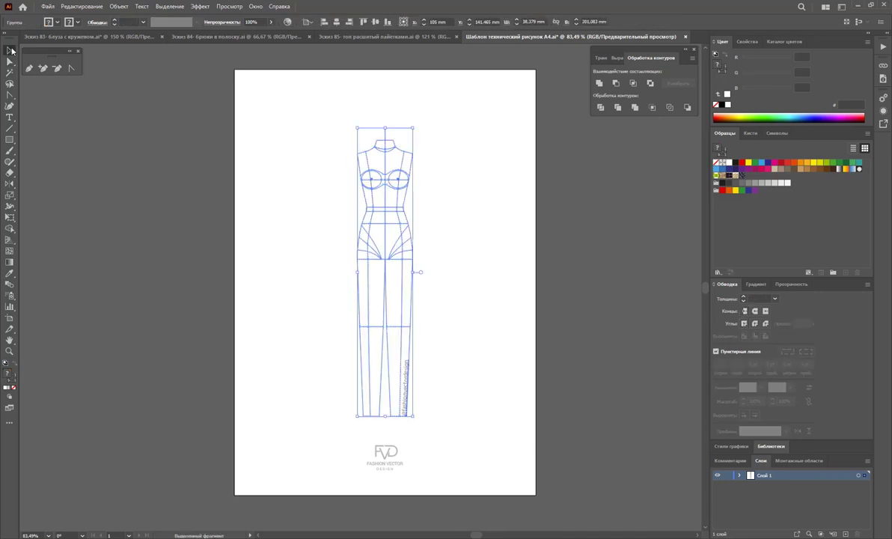
{"action": "left_click_drag", "start_coordinate": [377, 214], "coordinate": [326, 212]}
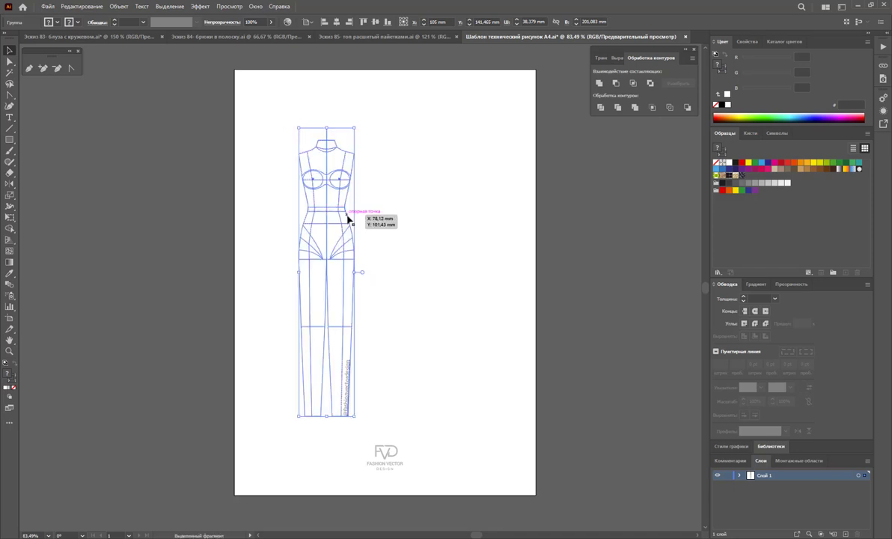
{"action": "left_click_drag", "start_coordinate": [326, 212], "coordinate": [321, 219]}
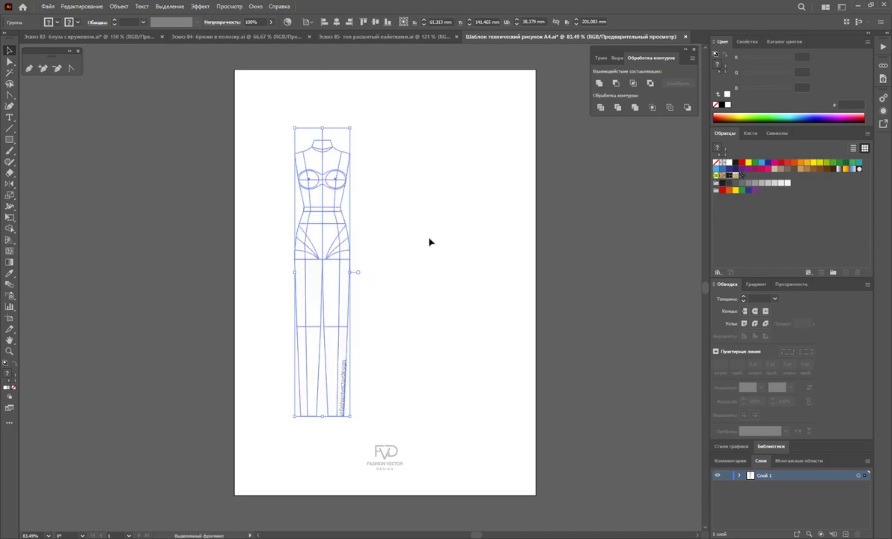
{"action": "left_click", "coordinate": [443, 261]}
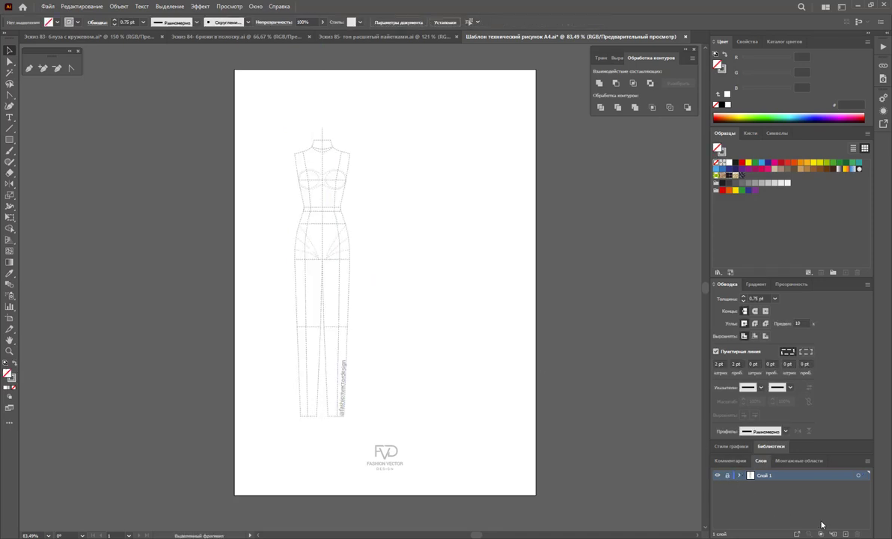
{"action": "left_click", "coordinate": [845, 533]}
Zoom in closely on the figure's waist and hips
{"action": "key", "text": "z"}
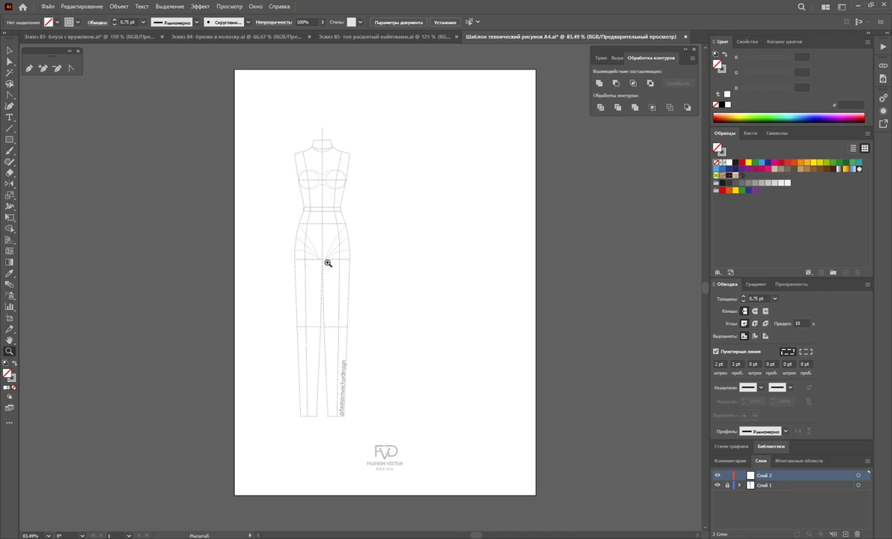
{"action": "left_click", "coordinate": [356, 273]}
{"action": "left_click_drag", "start_coordinate": [356, 273], "coordinate": [474, 300]}
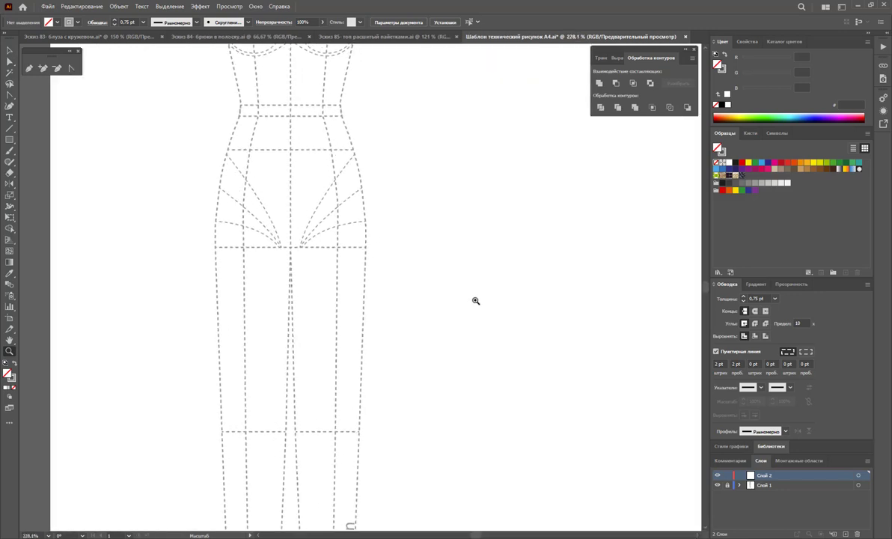
{"action": "scroll", "coordinate": [403, 297], "scroll_direction": "up", "scroll_amount": 1}
{"action": "scroll", "coordinate": [408, 285], "scroll_direction": "up", "scroll_amount": 1}
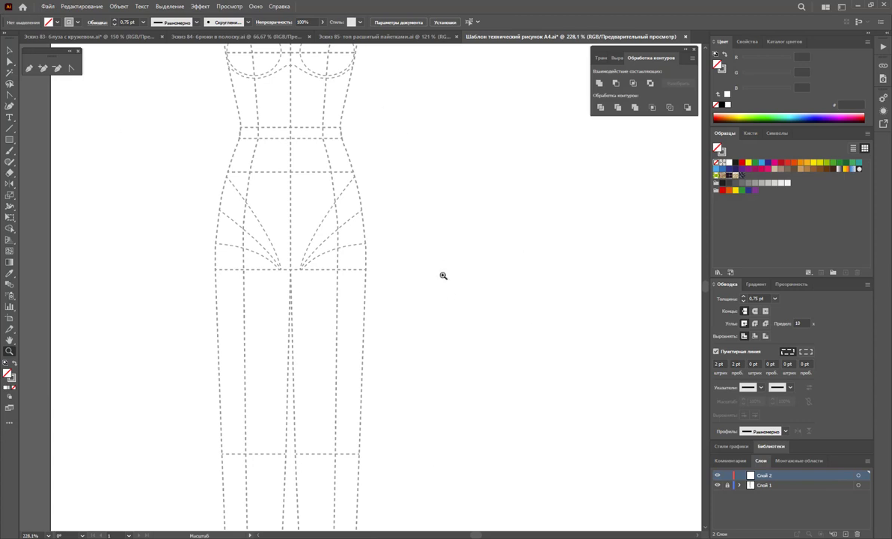
{"action": "scroll", "coordinate": [470, 285], "scroll_direction": "down", "scroll_amount": 1}
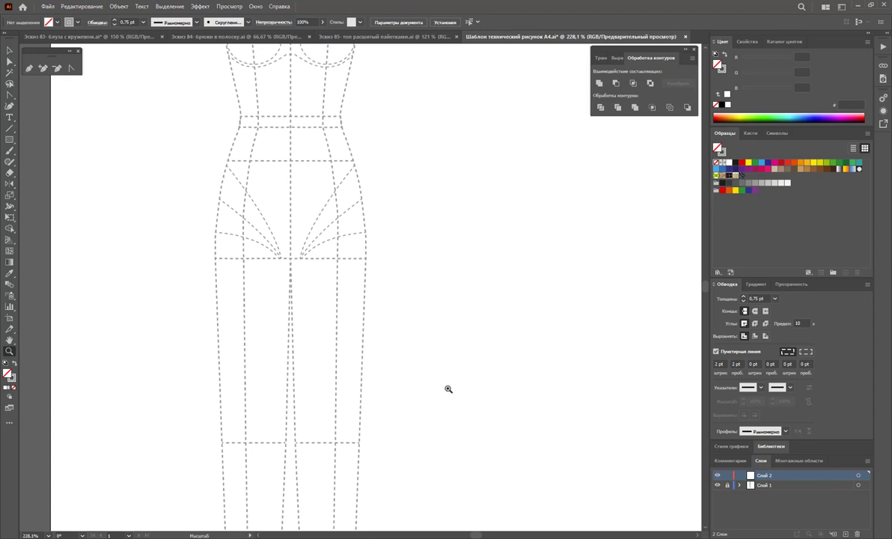
{"action": "scroll", "coordinate": [374, 179], "scroll_direction": "down", "scroll_amount": 1}
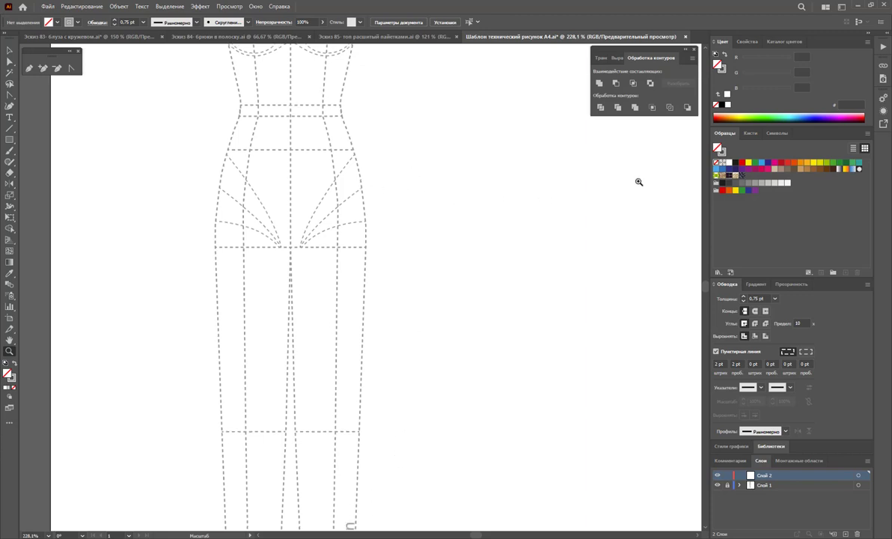
Set a solid, non-dashed 1 pt stroke in near-black 1D1D1B
{"action": "left_click", "coordinate": [774, 299]}
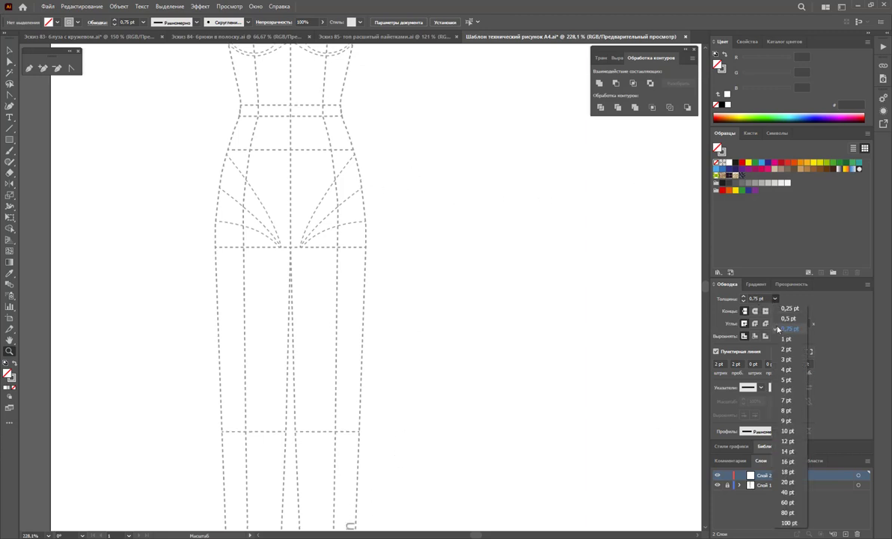
{"action": "left_click", "coordinate": [740, 325]}
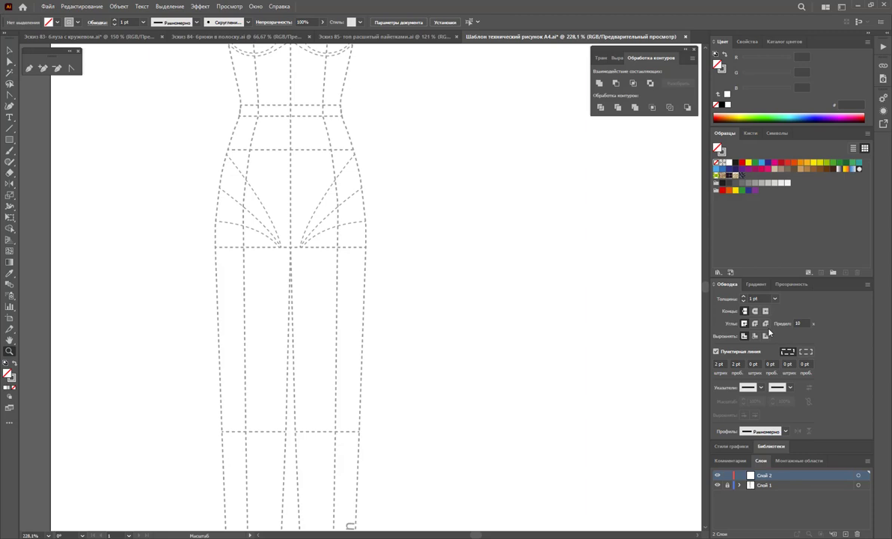
{"action": "left_click", "coordinate": [717, 352]}
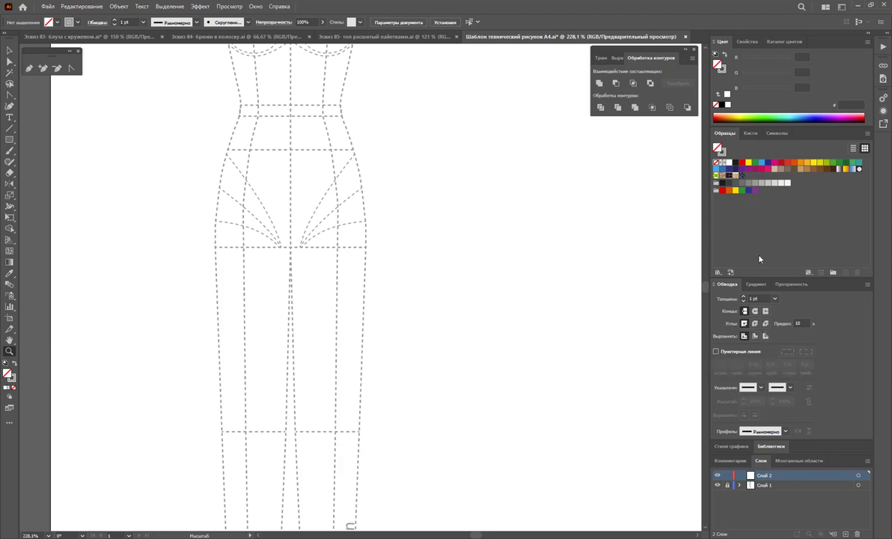
{"action": "left_click", "coordinate": [12, 378]}
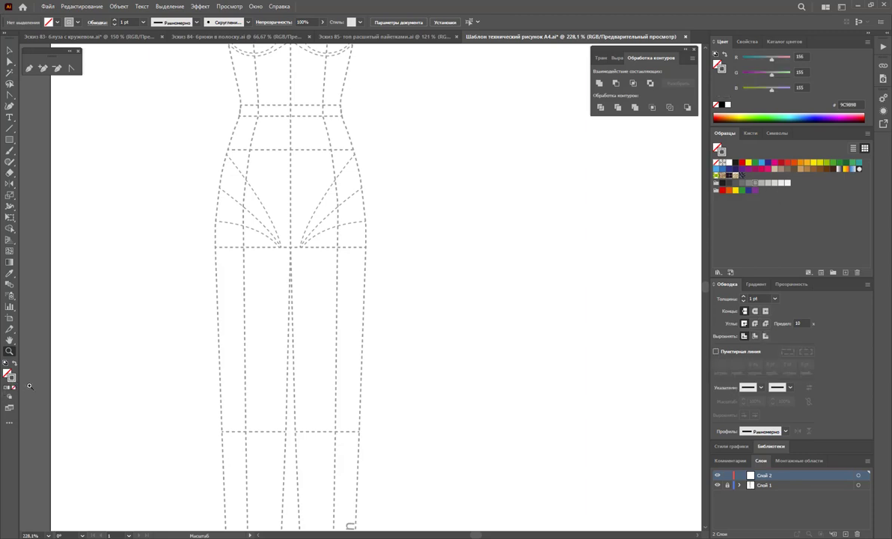
{"action": "left_click", "coordinate": [737, 162]}
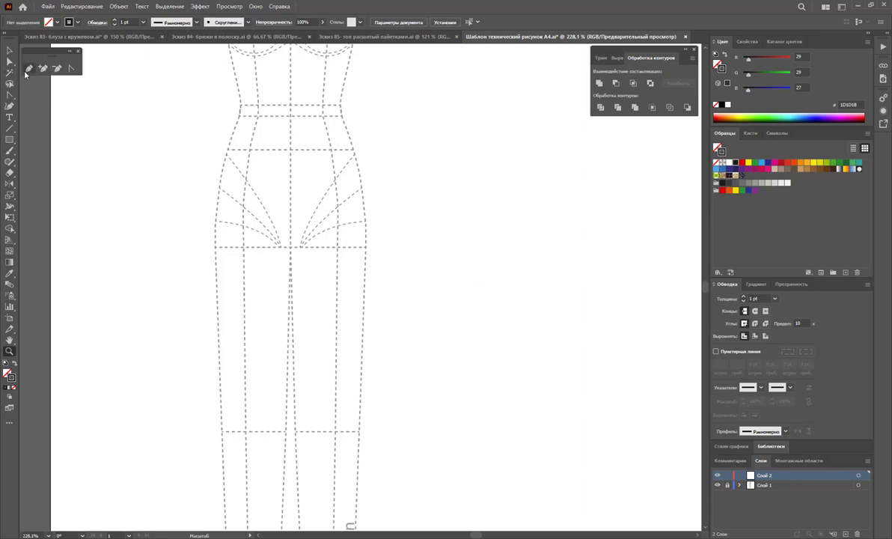
{"action": "left_click", "coordinate": [28, 68]}
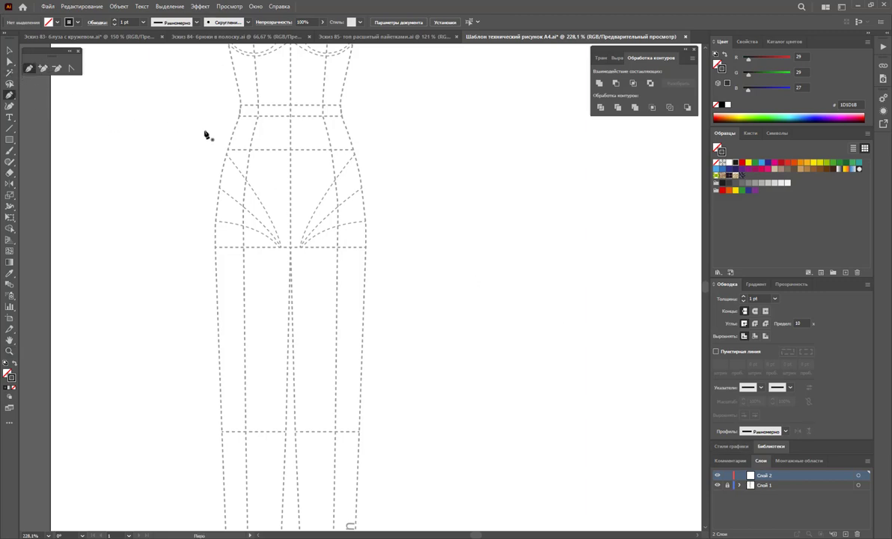
Draw a closed four-corner waistband rectangle across the figure's waist, then deselect it
{"action": "left_click", "coordinate": [239, 97]}
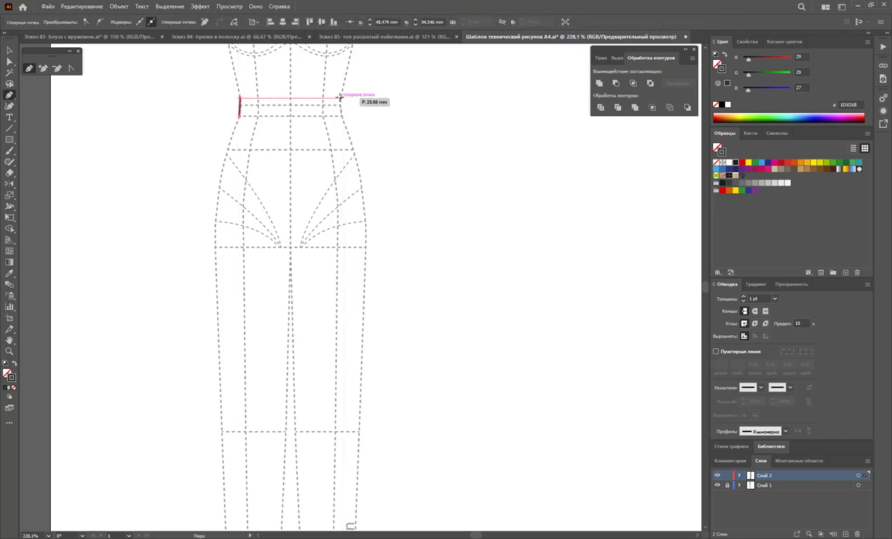
{"action": "left_click", "coordinate": [340, 97]}
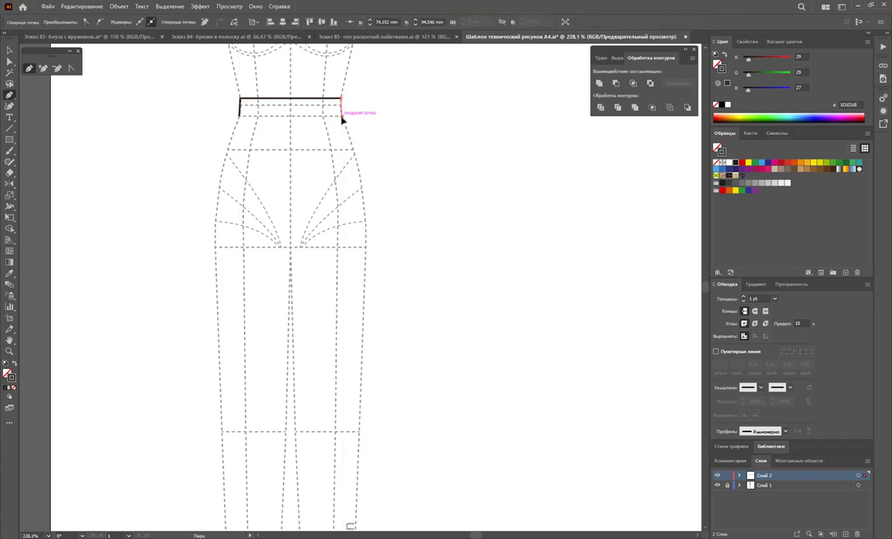
{"action": "left_click", "coordinate": [341, 116]}
{"action": "left_click", "coordinate": [239, 116]}
{"action": "left_click", "coordinate": [239, 97]}
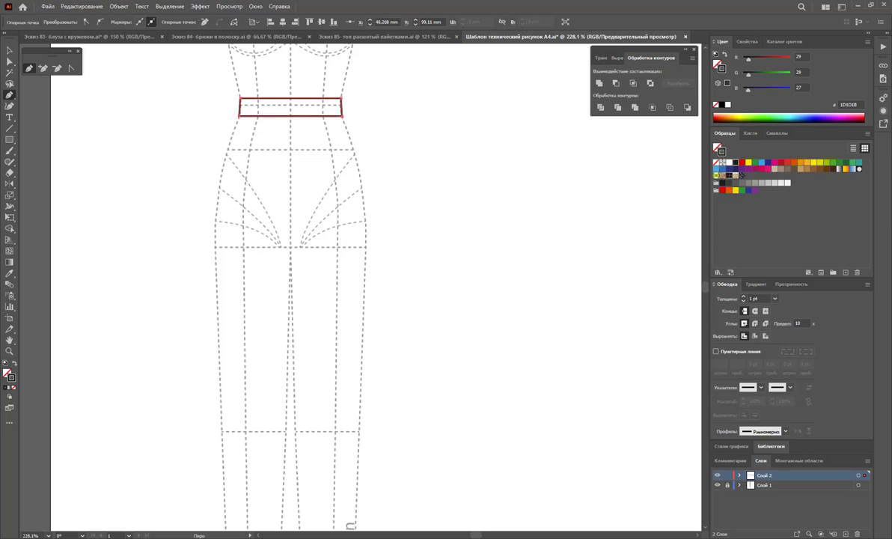
{"action": "left_click", "coordinate": [9, 50]}
{"action": "left_click", "coordinate": [185, 192]}
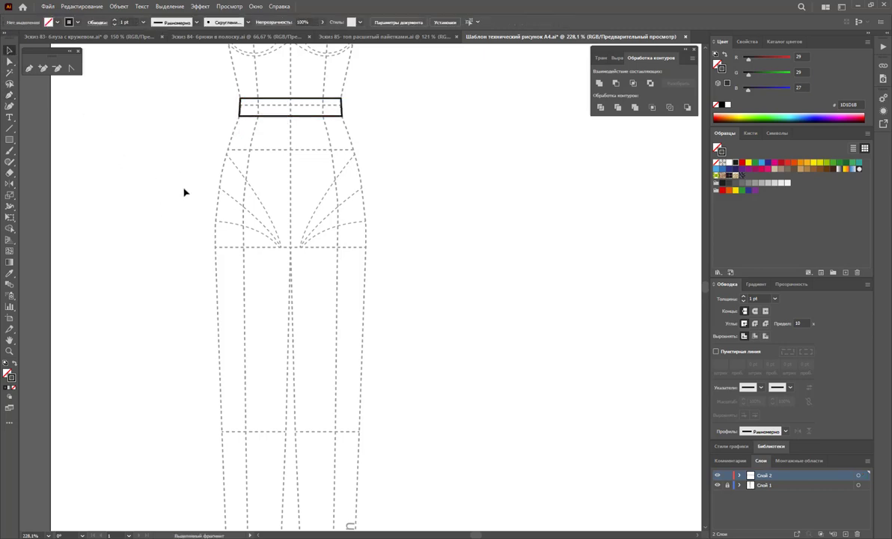
{"action": "left_click", "coordinate": [29, 68]}
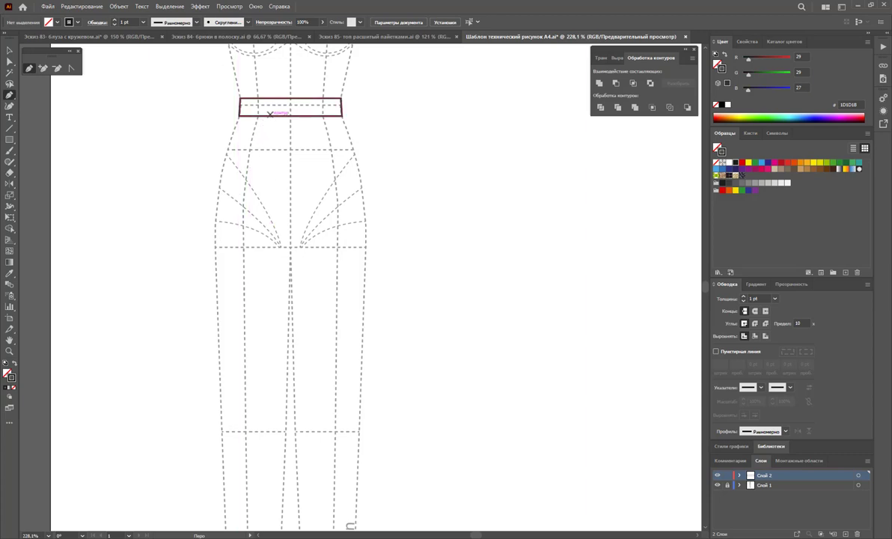
Draw the closed front skirt panel from the waistband down to a curved asymmetric hem
{"action": "left_click", "coordinate": [267, 116]}
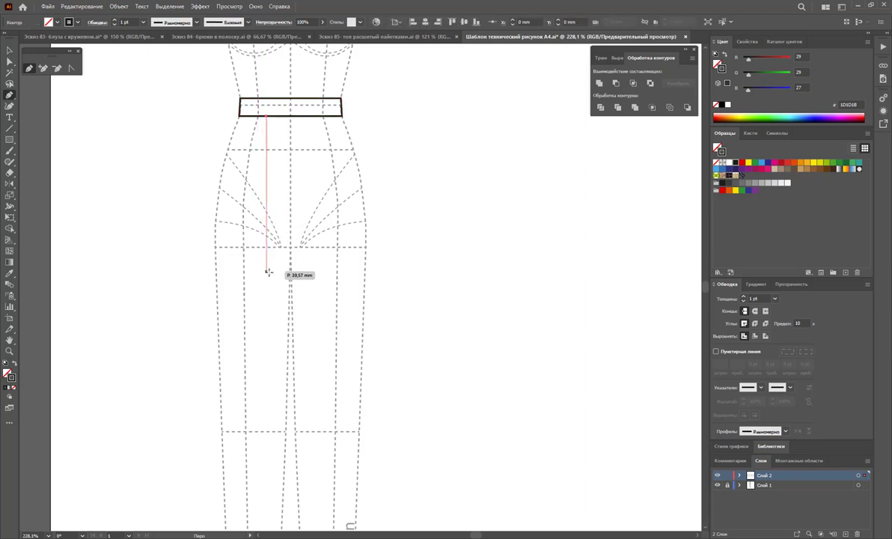
{"action": "left_click", "coordinate": [266, 285]}
{"action": "left_click_drag", "start_coordinate": [266, 297], "coordinate": [271, 388]}
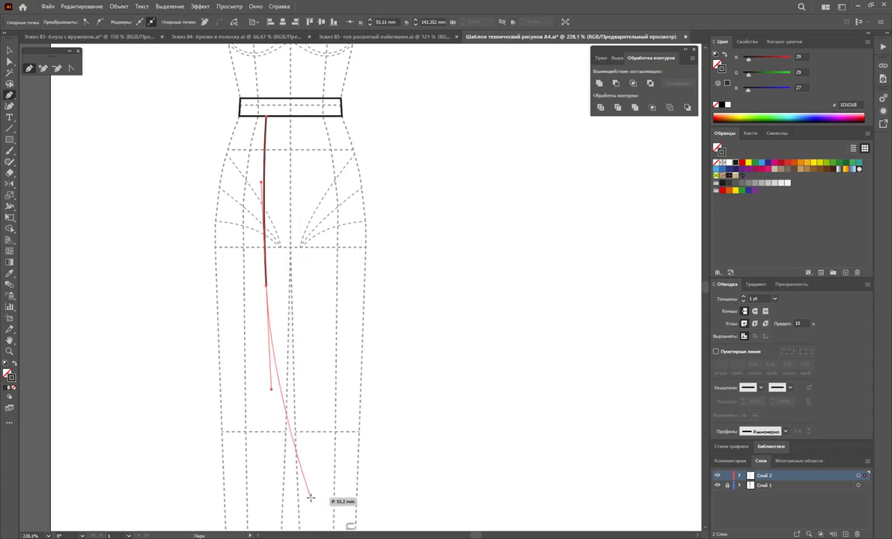
{"action": "left_click_drag", "start_coordinate": [313, 496], "coordinate": [356, 513]}
{"action": "left_click", "coordinate": [357, 514]}
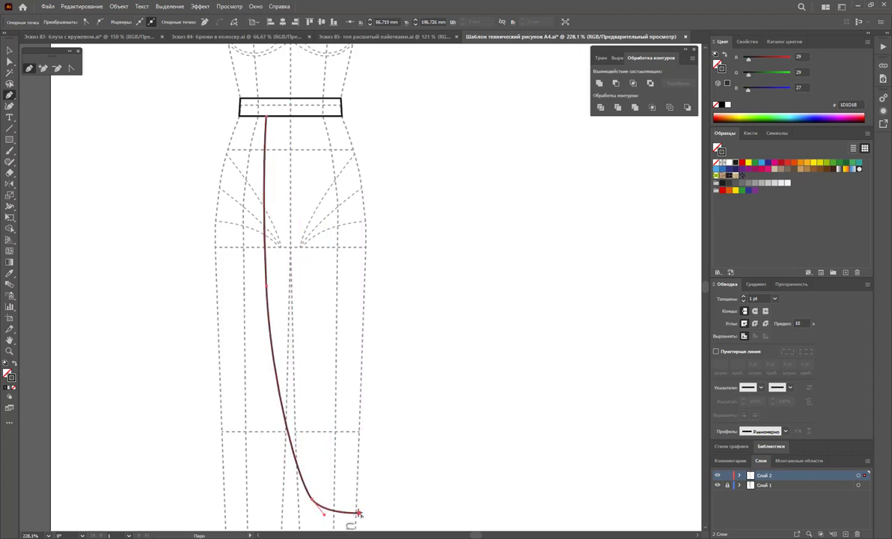
{"action": "left_click", "coordinate": [378, 186], "text": "ctrl"}
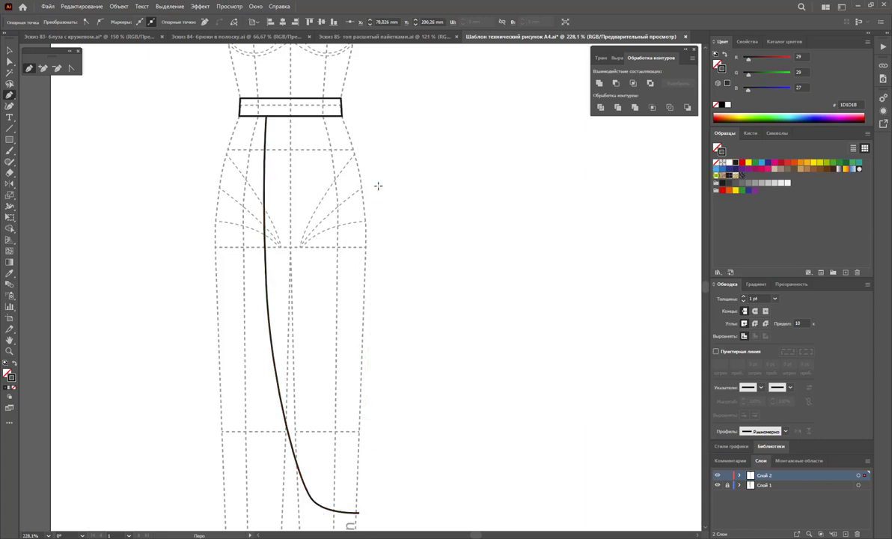
{"action": "left_click_drag", "start_coordinate": [378, 185], "coordinate": [366, 152]}
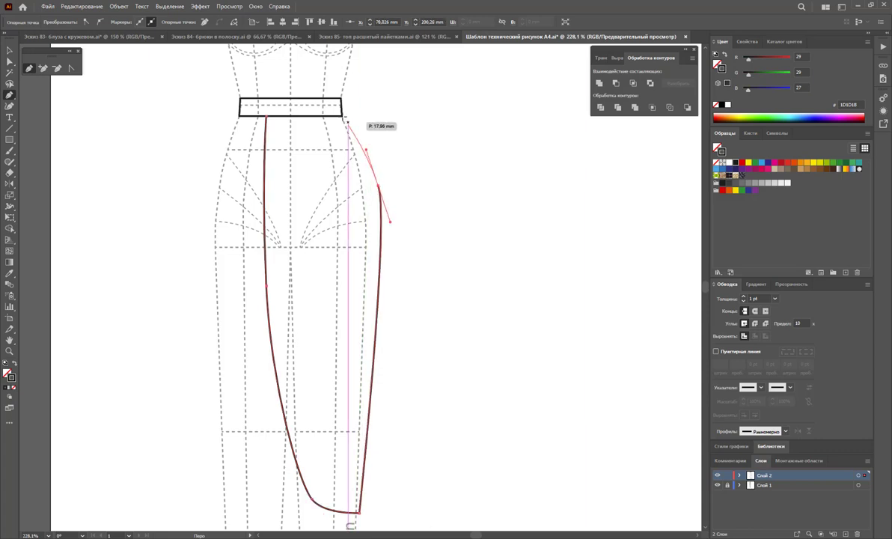
{"action": "left_click", "coordinate": [342, 116]}
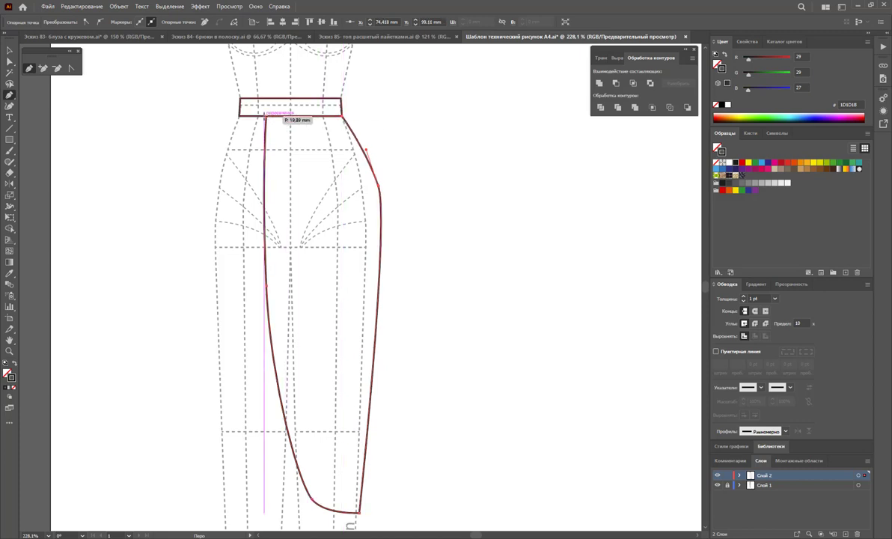
{"action": "left_click", "coordinate": [266, 116]}
Nudge the panel's right-side anchor to smooth the hip curve
{"action": "key", "text": "a"}
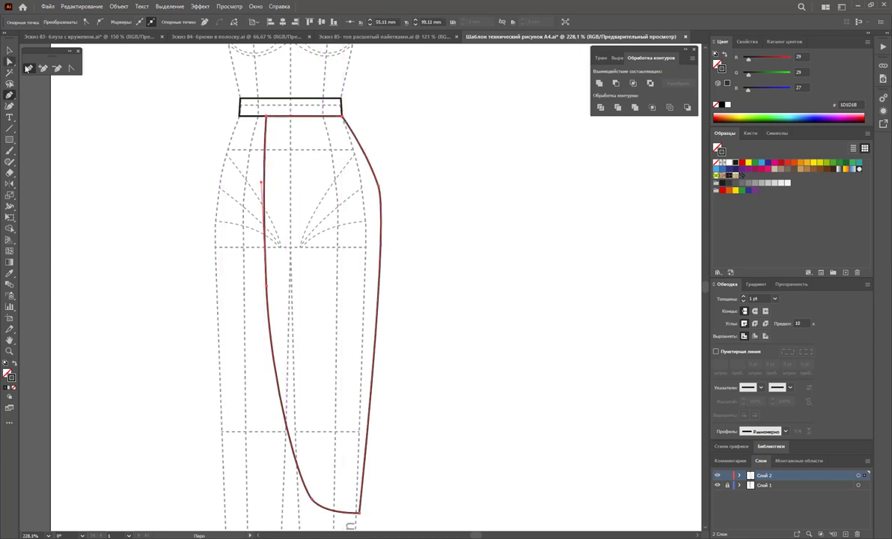
{"action": "left_click_drag", "start_coordinate": [380, 192], "coordinate": [374, 182]}
{"action": "left_click", "coordinate": [422, 207]}
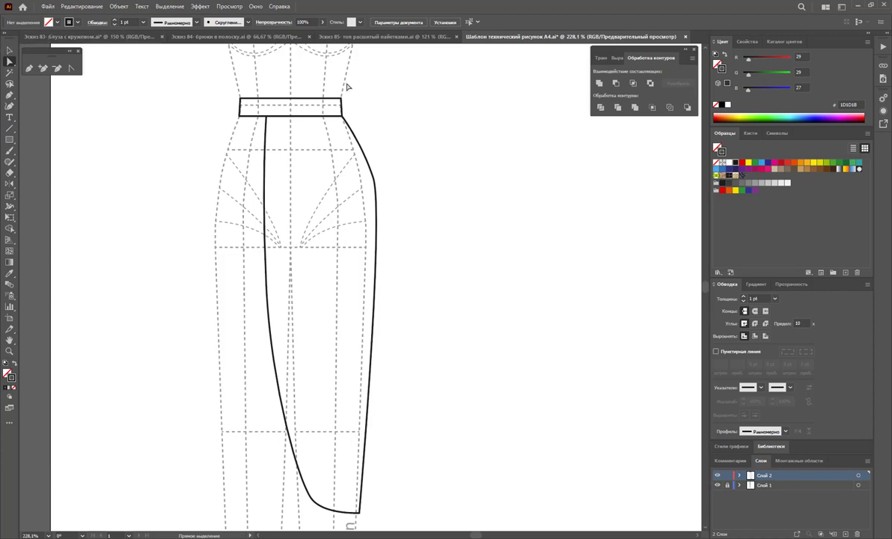
Mirror the skirt panel across the centre line, then undo the mirrored copy
{"action": "left_click", "coordinate": [9, 50]}
{"action": "left_click", "coordinate": [267, 251]}
{"action": "key", "text": "o"}
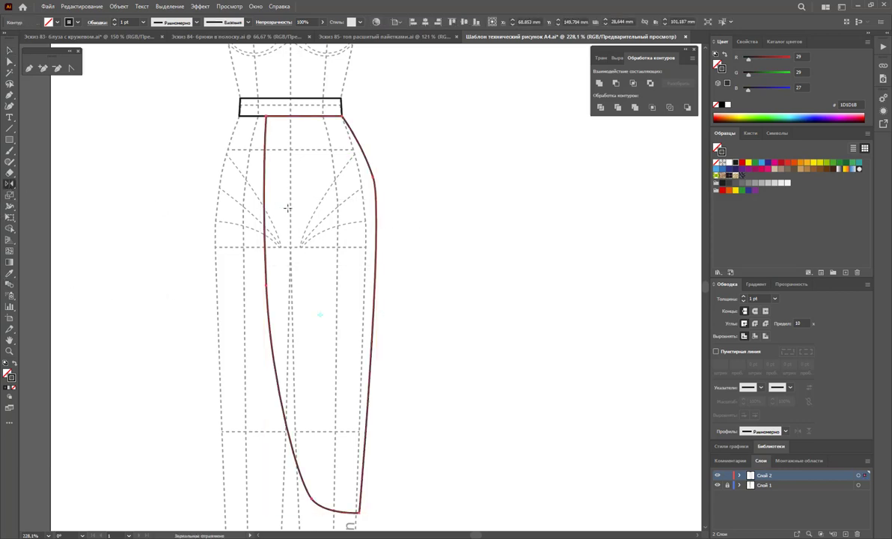
{"action": "left_click", "coordinate": [289, 213]}
{"action": "left_click_drag", "start_coordinate": [323, 223], "coordinate": [177, 195]}
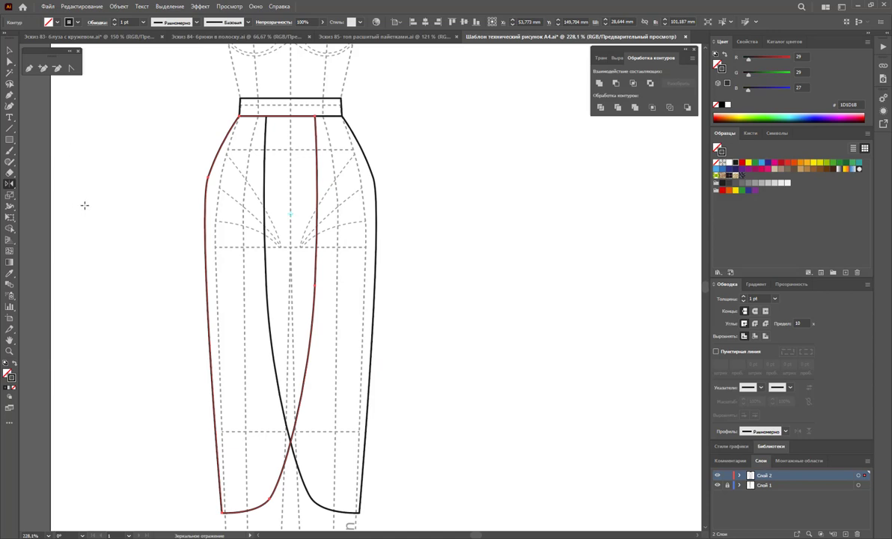
{"action": "key", "text": "ctrl+z"}
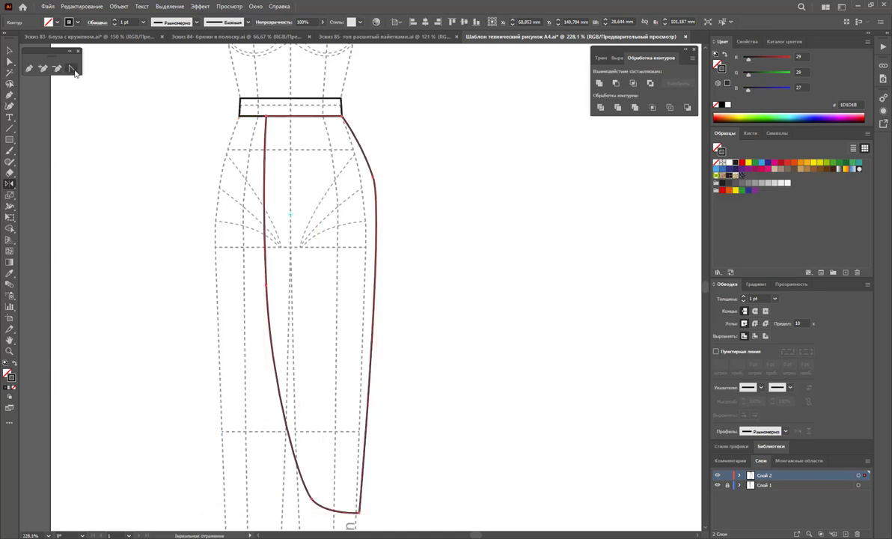
{"action": "left_click", "coordinate": [72, 68]}
Reshape the front panel's hip anchor and handles into a smooth curve
{"action": "left_click", "coordinate": [372, 178]}
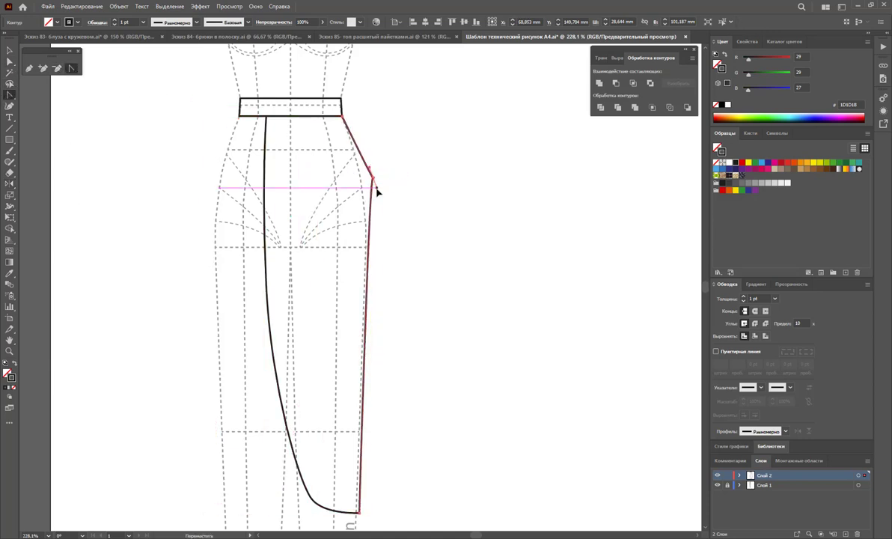
{"action": "left_click_drag", "start_coordinate": [372, 179], "coordinate": [367, 147]}
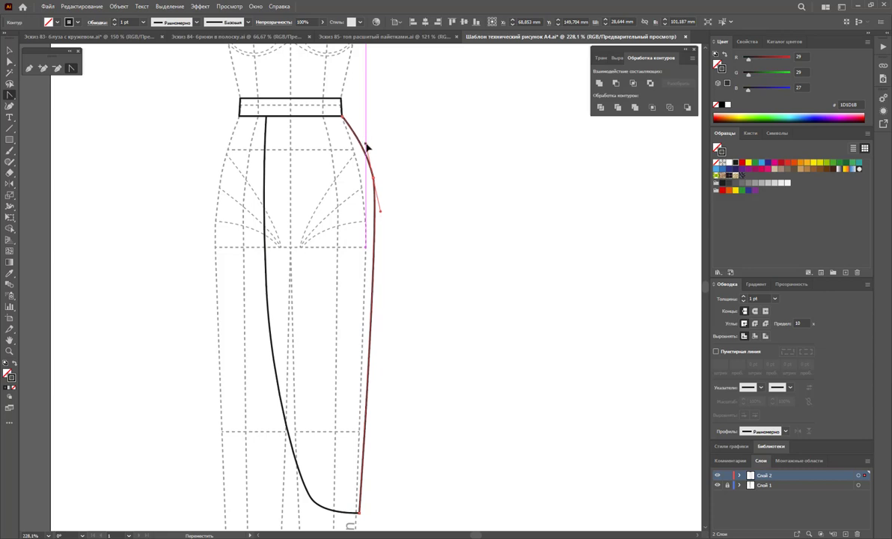
{"action": "key", "text": "ctrl+a"}
{"action": "key", "text": "a"}
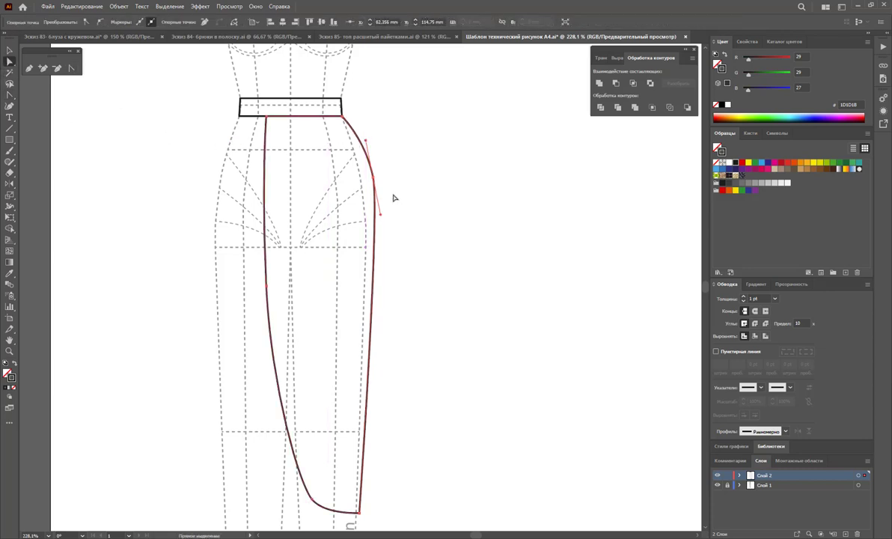
{"action": "left_click_drag", "start_coordinate": [372, 182], "coordinate": [371, 183]}
{"action": "left_click_drag", "start_coordinate": [376, 217], "coordinate": [381, 245]}
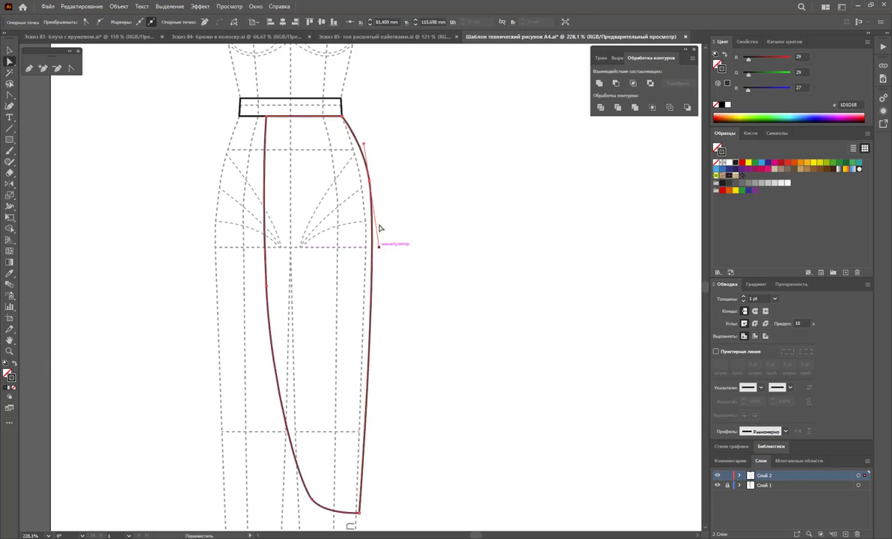
{"action": "left_click", "coordinate": [364, 147]}
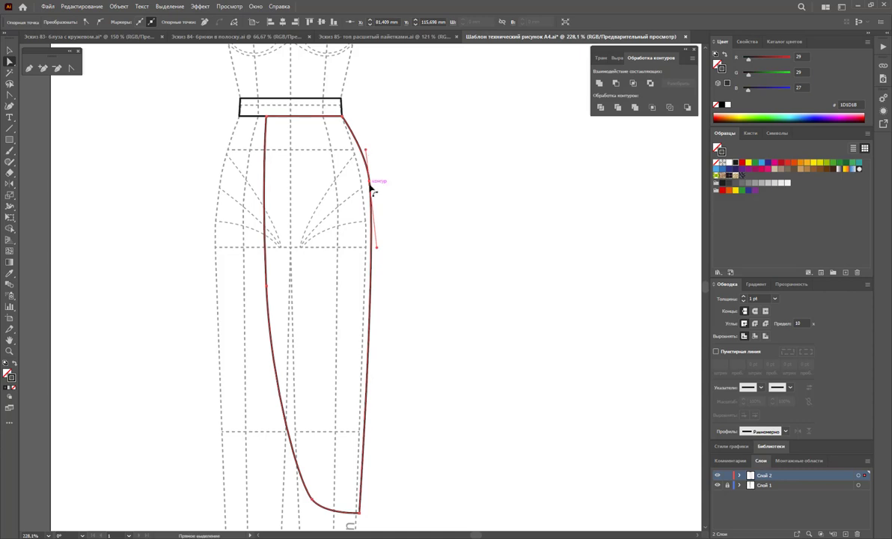
{"action": "left_click_drag", "start_coordinate": [370, 183], "coordinate": [367, 184]}
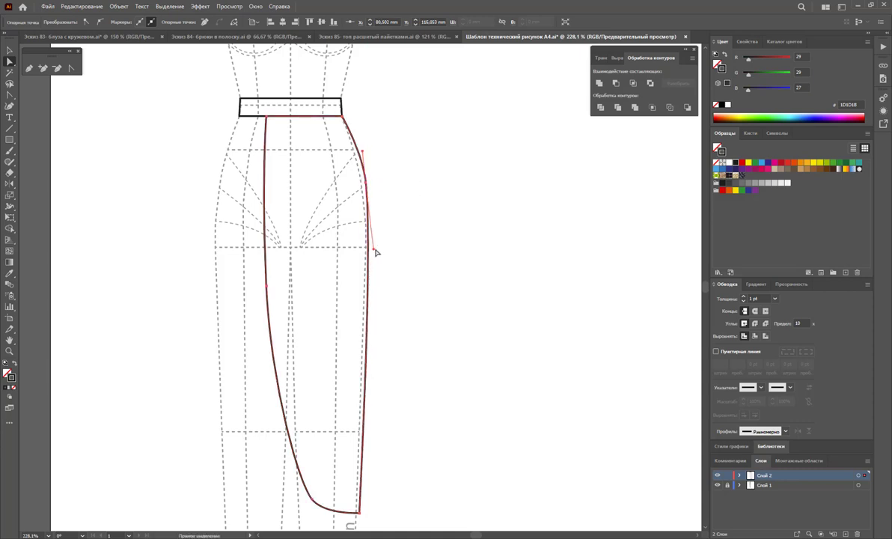
{"action": "left_click", "coordinate": [371, 189]}
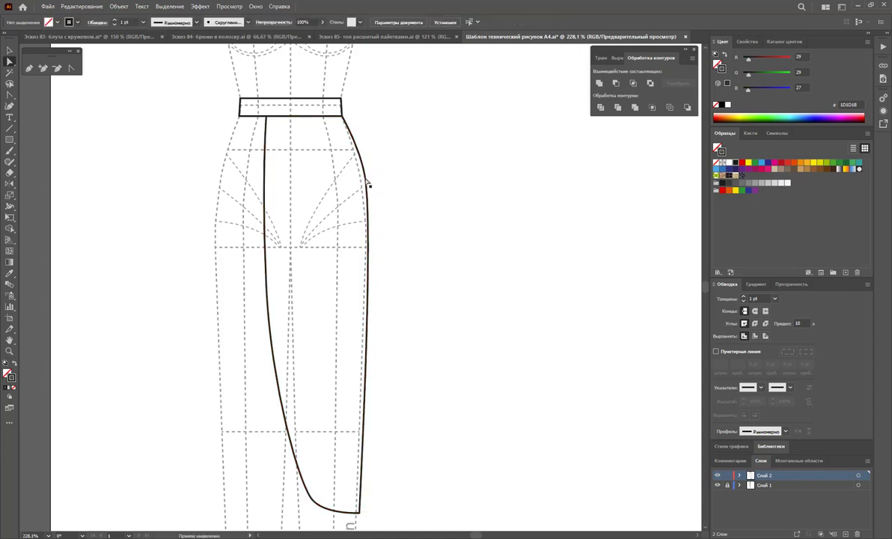
{"action": "left_click", "coordinate": [367, 181]}
{"action": "left_click_drag", "start_coordinate": [368, 183], "coordinate": [368, 185]}
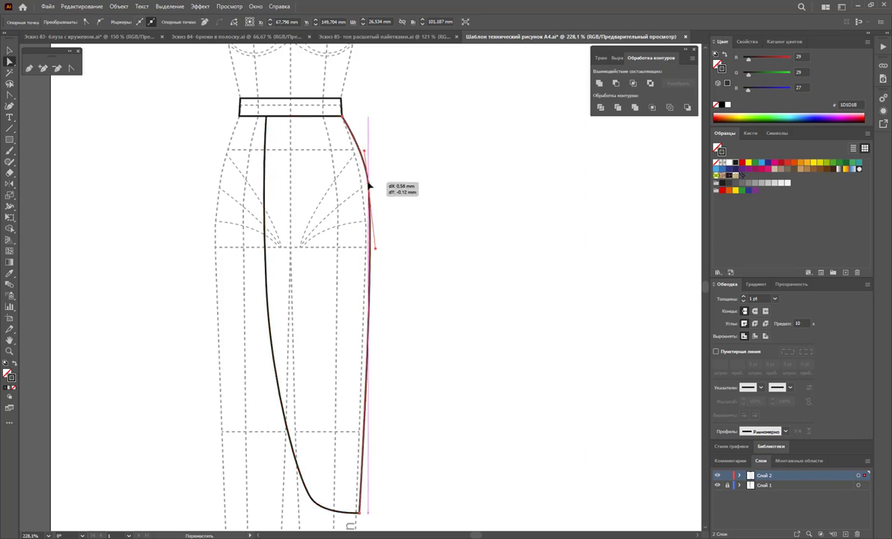
{"action": "left_click_drag", "start_coordinate": [369, 184], "coordinate": [370, 184]}
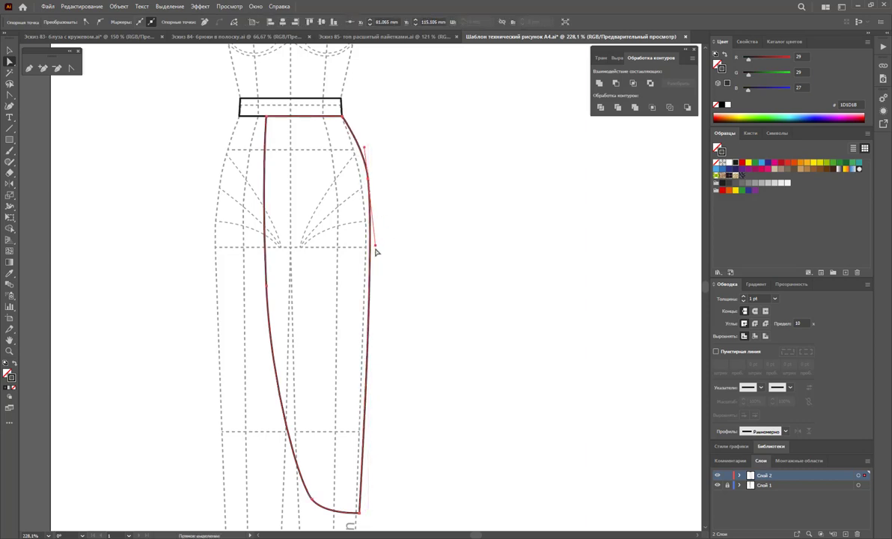
{"action": "left_click", "coordinate": [378, 250]}
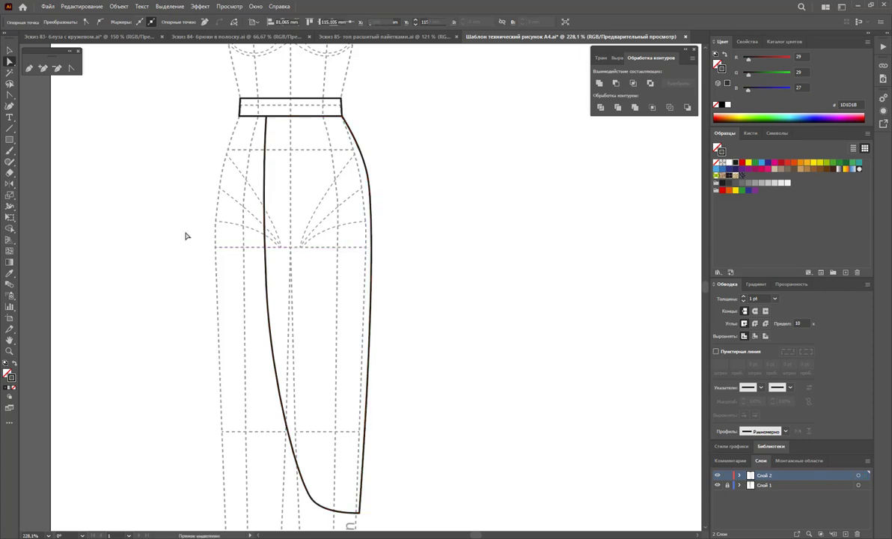
Reflect a copy of the front panel across the centre line onto the left side
{"action": "left_click", "coordinate": [10, 51]}
{"action": "left_click", "coordinate": [368, 232]}
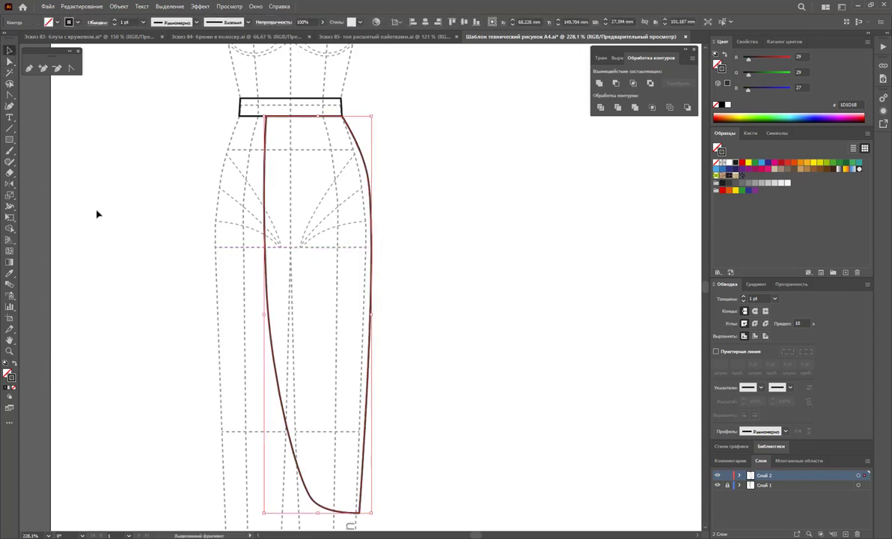
{"action": "left_click", "coordinate": [9, 184]}
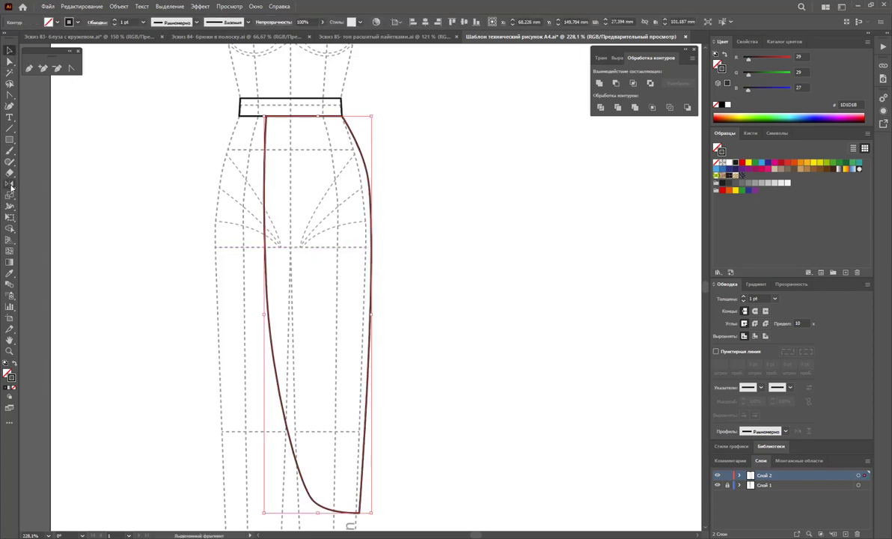
{"action": "left_click", "coordinate": [290, 179]}
{"action": "left_click_drag", "start_coordinate": [295, 133], "coordinate": [198, 177]}
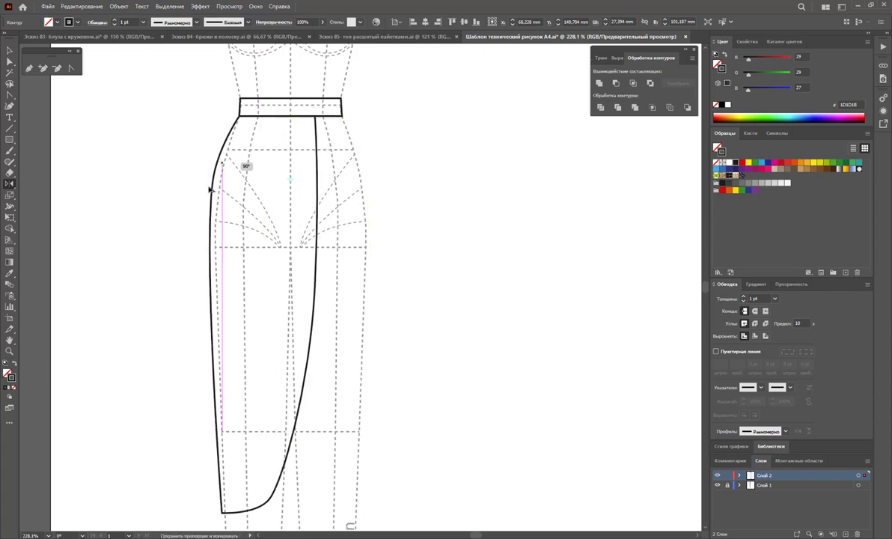
{"action": "left_click", "coordinate": [10, 50]}
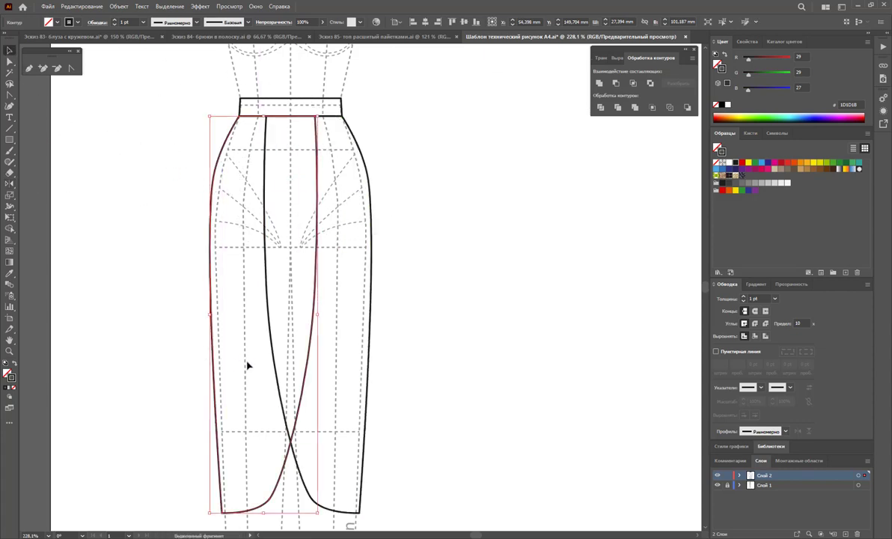
Send the mirrored panel behind the front panel and fill both skirt panels white
{"action": "right_click", "coordinate": [252, 144]}
{"action": "left_click", "coordinate": [443, 341]}
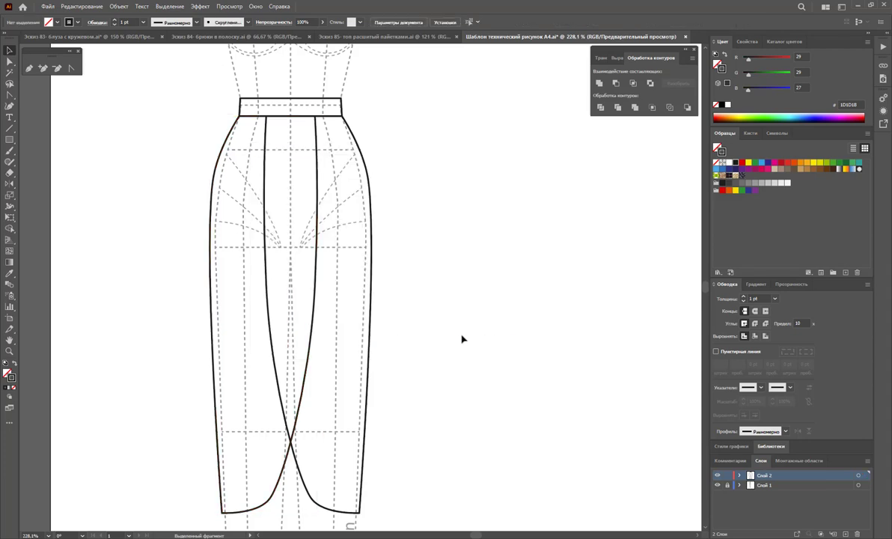
{"action": "left_click", "coordinate": [366, 329]}
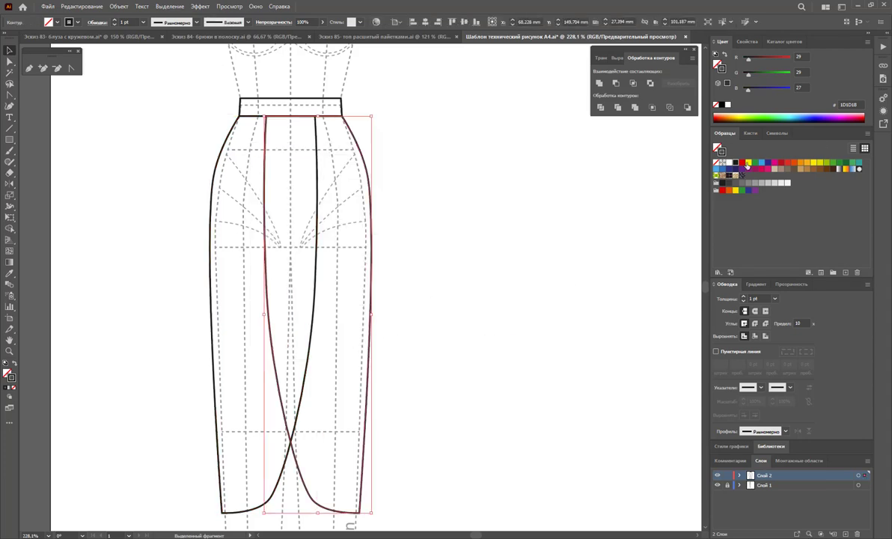
{"action": "left_click", "coordinate": [728, 163]}
{"action": "key", "text": "ctrl+z"}
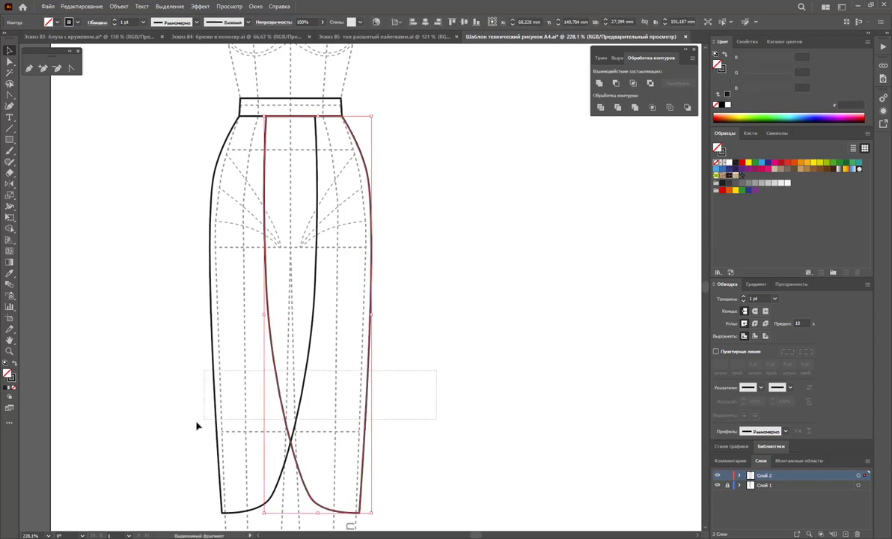
{"action": "left_click", "coordinate": [218, 424], "text": "shift"}
{"action": "left_click", "coordinate": [728, 164]}
{"action": "left_click", "coordinate": [555, 269]}
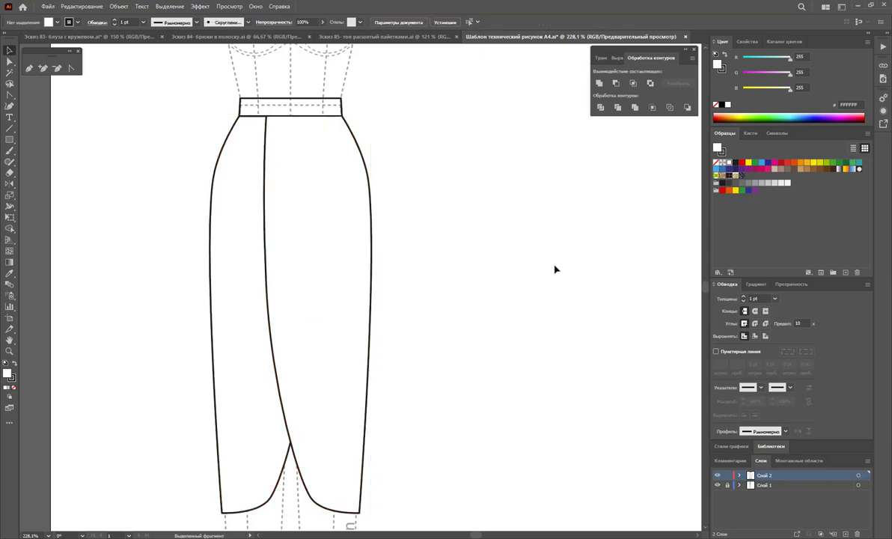
Fill the waistband rectangle with white
{"action": "left_click", "coordinate": [341, 100]}
{"action": "left_click", "coordinate": [726, 163]}
{"action": "left_click", "coordinate": [520, 204]}
{"action": "scroll", "coordinate": [520, 203], "scroll_direction": "down", "scroll_amount": 3}
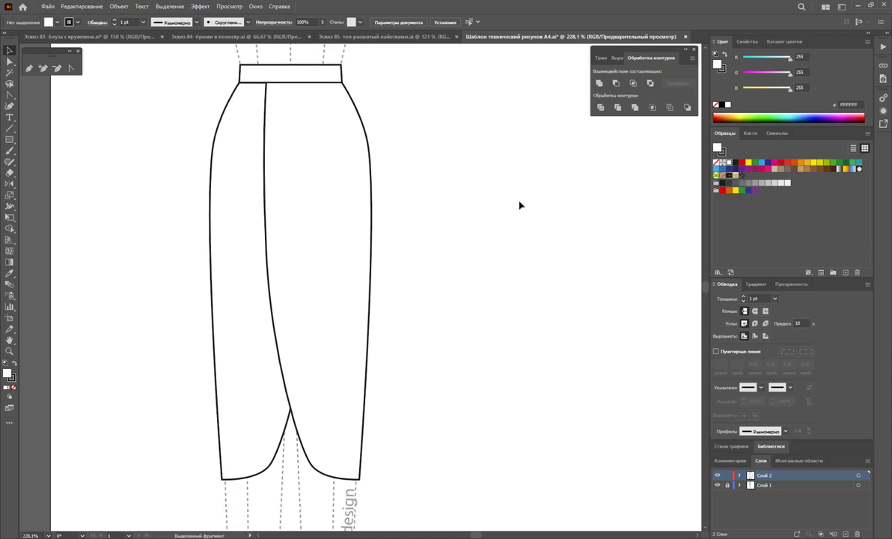
Inspect the anchor points of both wrap panels, then clear the selection
{"action": "left_click", "coordinate": [10, 64]}
{"action": "left_click", "coordinate": [218, 428]}
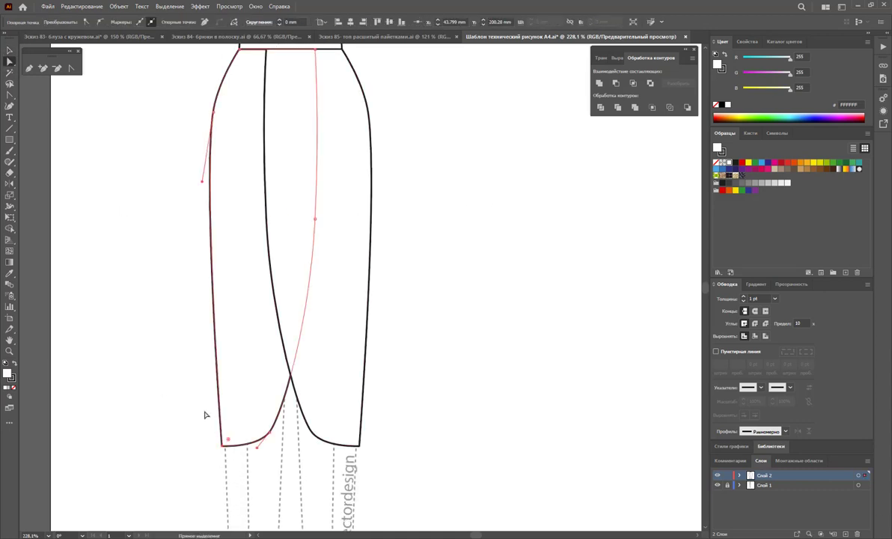
{"action": "left_click", "coordinate": [349, 420]}
{"action": "left_click", "coordinate": [75, 458]}
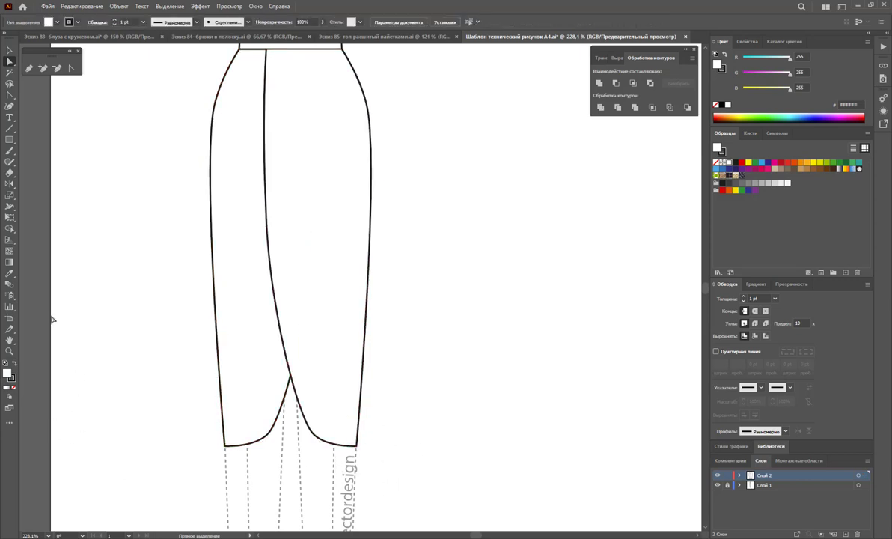
Draw a white triangle across the hem opening and send it behind the skirt
{"action": "left_click", "coordinate": [29, 68]}
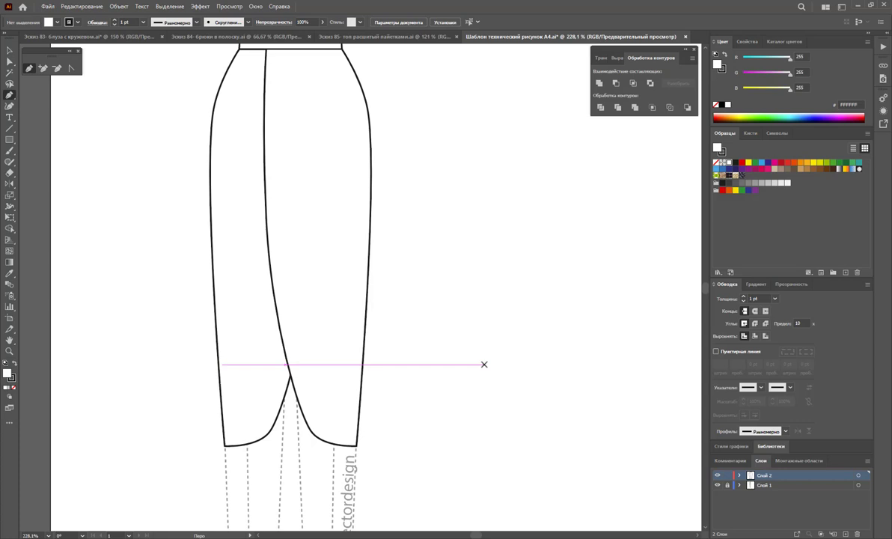
{"action": "left_click", "coordinate": [225, 447]}
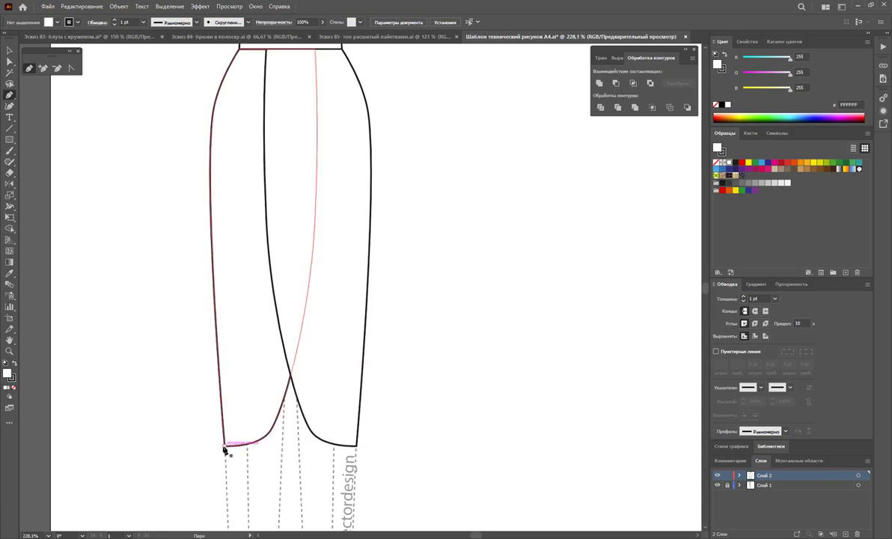
{"action": "left_click", "coordinate": [357, 447]}
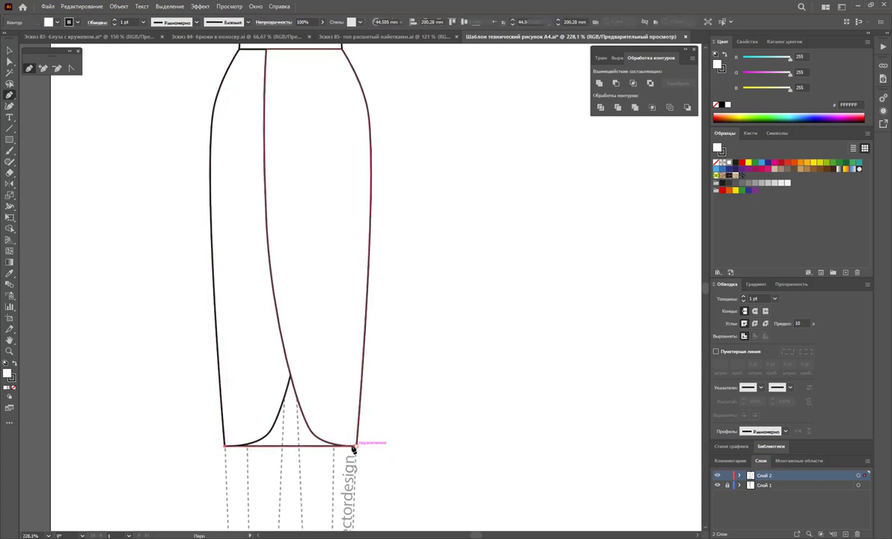
{"action": "left_click", "coordinate": [286, 360]}
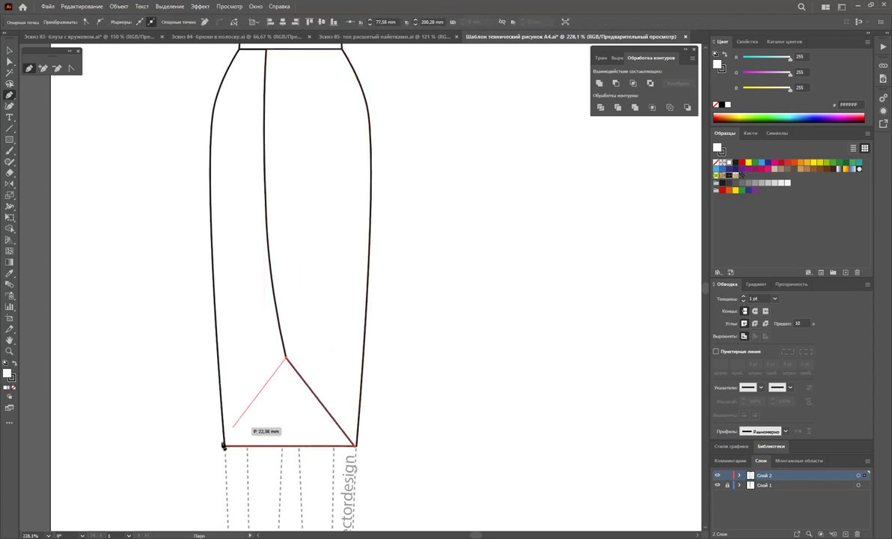
{"action": "left_click", "coordinate": [225, 446]}
{"action": "left_click", "coordinate": [10, 50]}
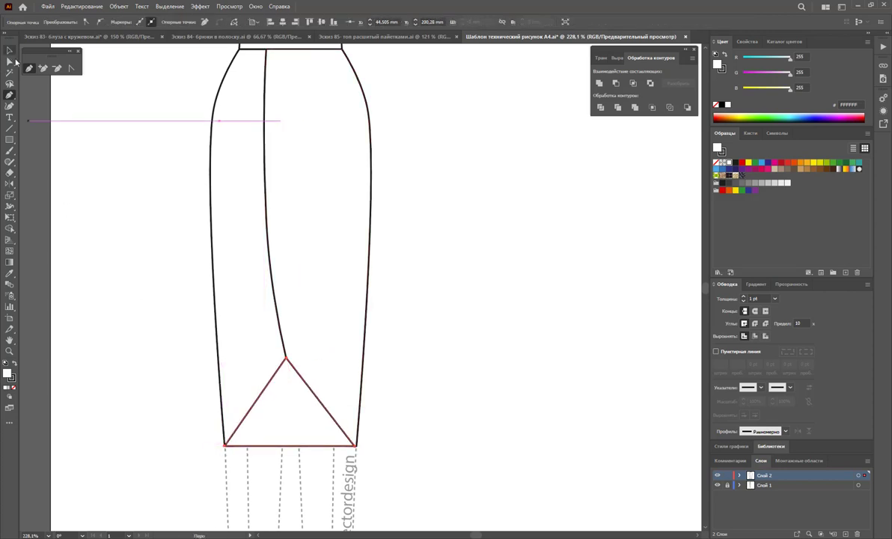
{"action": "right_click", "coordinate": [307, 382]}
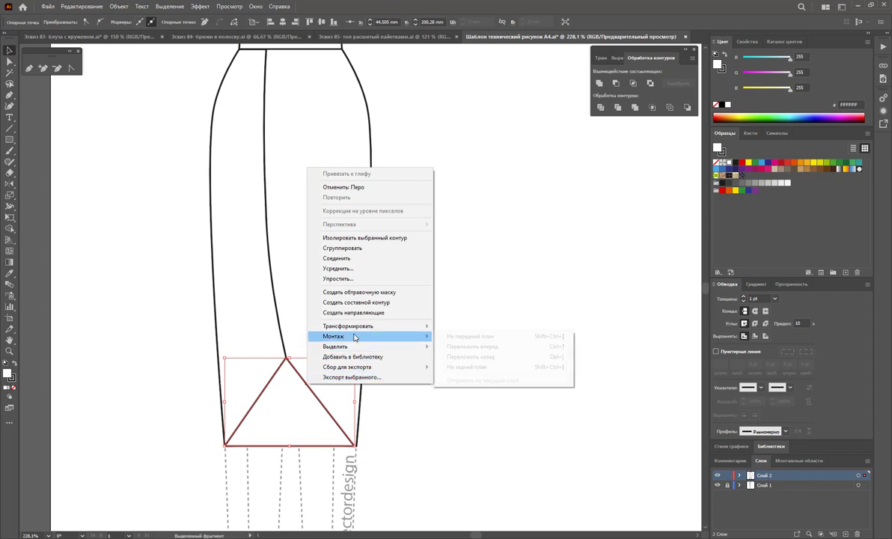
{"action": "left_click", "coordinate": [461, 367]}
{"action": "left_click", "coordinate": [442, 393]}
{"action": "scroll", "coordinate": [429, 380], "scroll_direction": "up", "scroll_amount": 2}
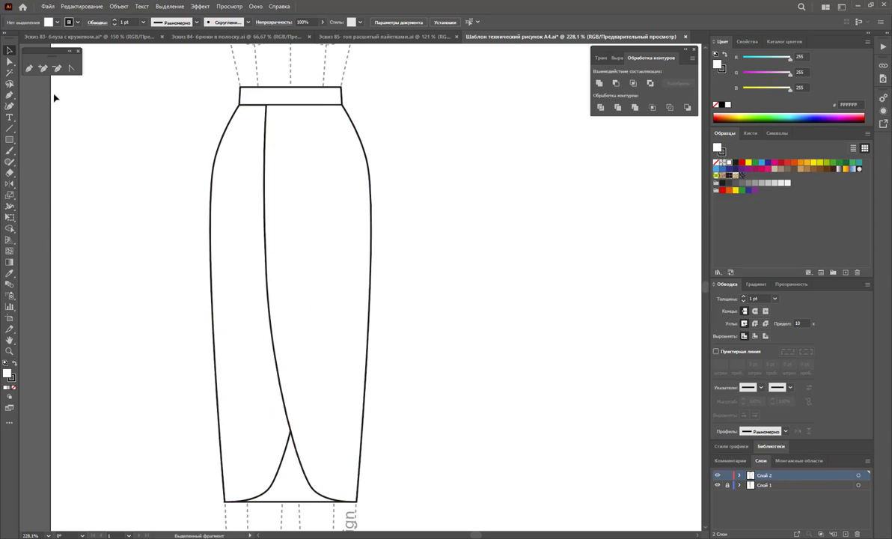
Draw two curved fold lines down from the centre of the waistband
{"action": "left_click", "coordinate": [28, 69]}
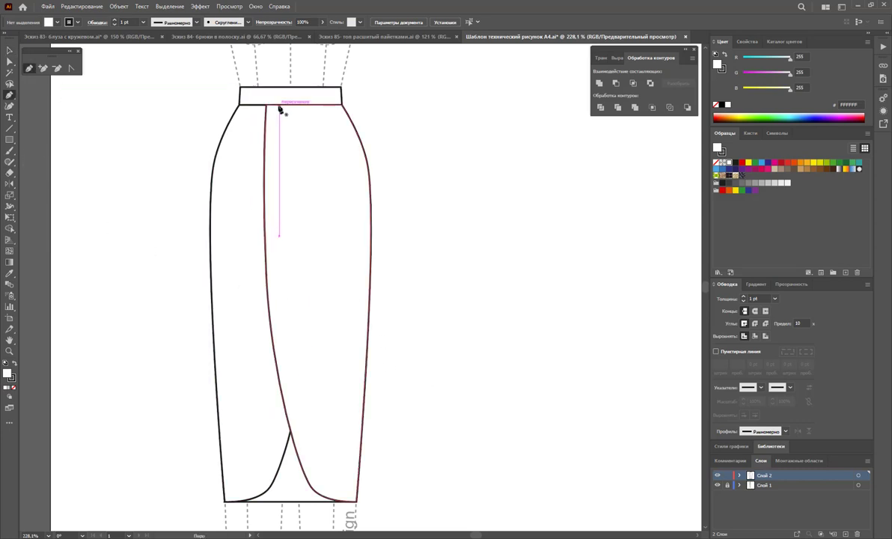
{"action": "left_click", "coordinate": [277, 105]}
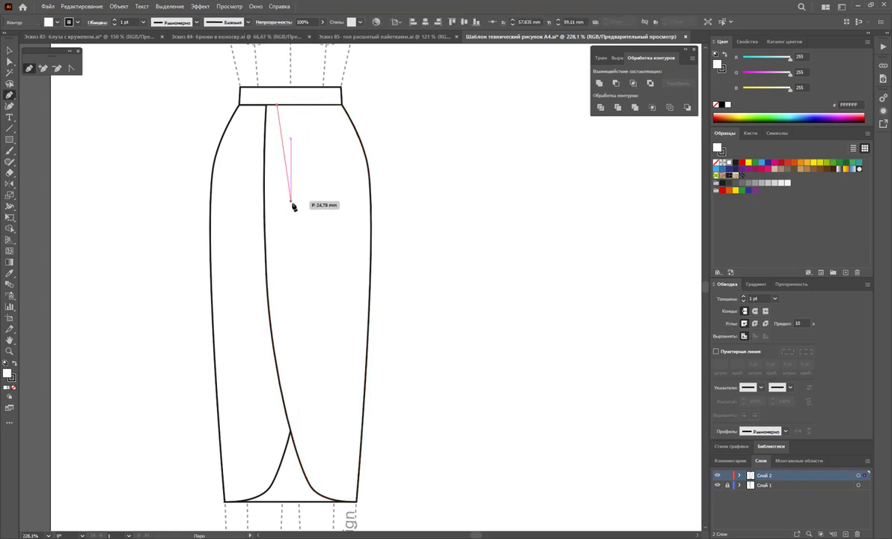
{"action": "left_click_drag", "start_coordinate": [292, 207], "coordinate": [292, 253]}
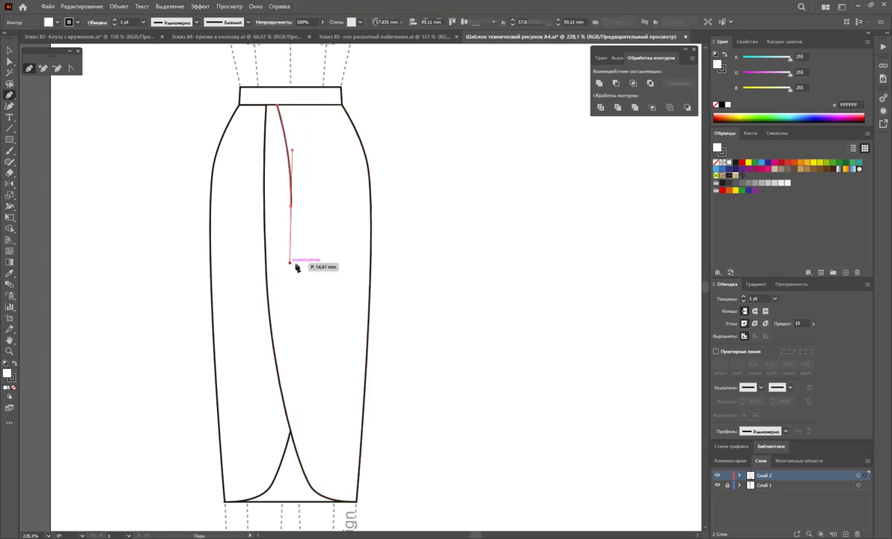
{"action": "key", "text": "Escape"}
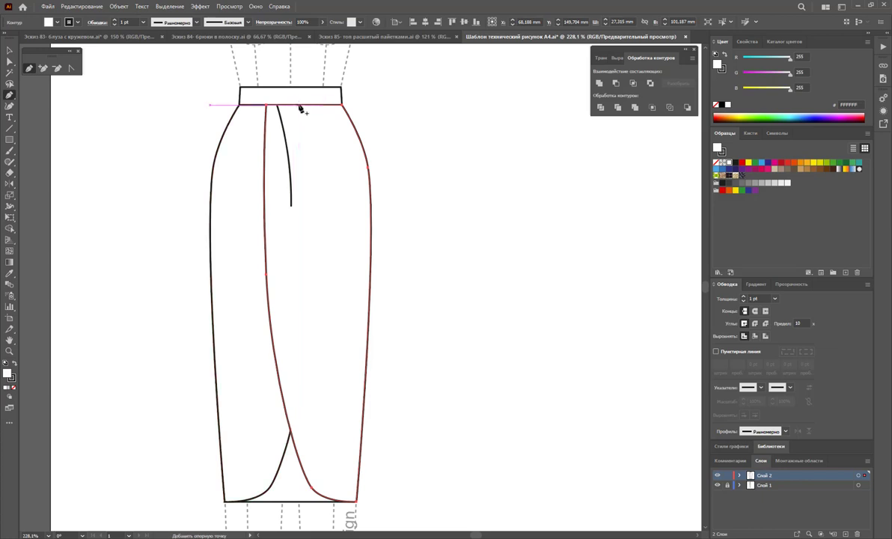
{"action": "left_click", "coordinate": [301, 105]}
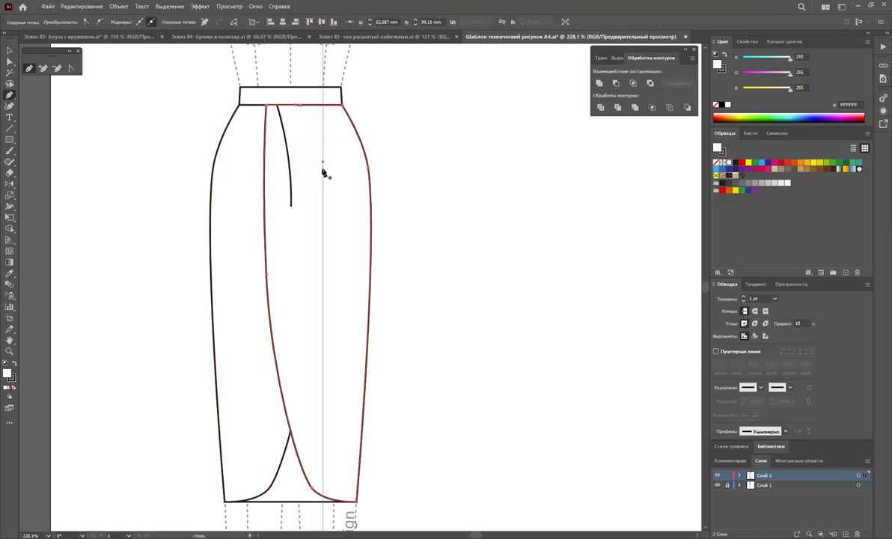
{"action": "left_click", "coordinate": [322, 214]}
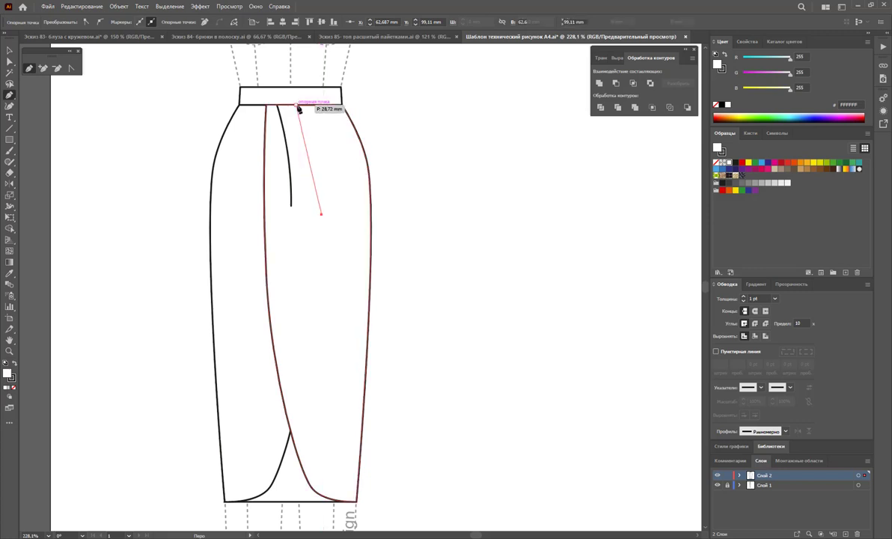
{"action": "left_click", "coordinate": [298, 109]}
{"action": "left_click_drag", "start_coordinate": [288, 94], "coordinate": [275, 66]}
{"action": "left_click", "coordinate": [404, 145], "text": "ctrl"}
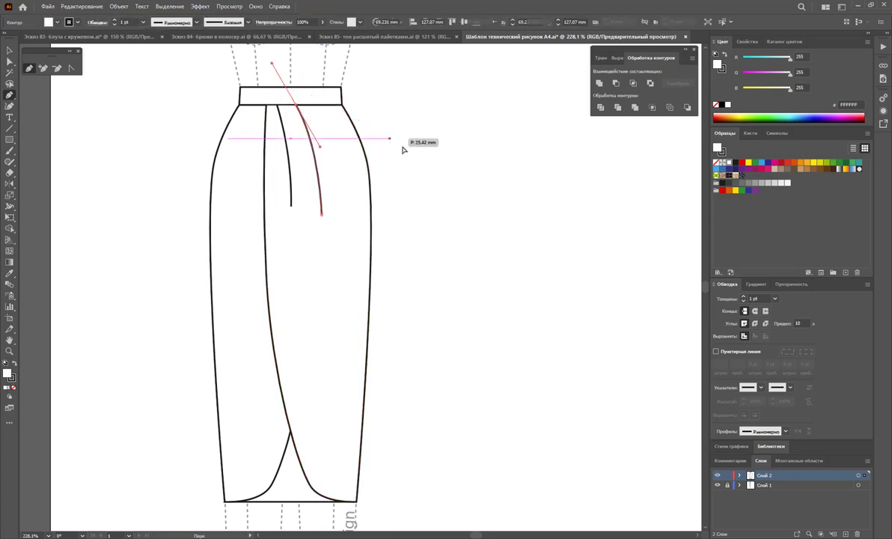
Draw two more curved fold lines, one right of centre and one near the left side
{"action": "left_click", "coordinate": [322, 106]}
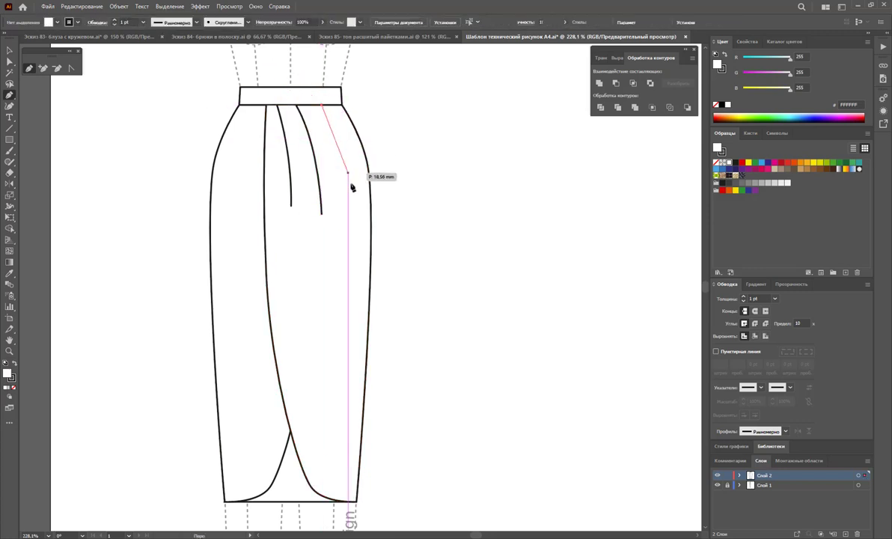
{"action": "left_click_drag", "start_coordinate": [347, 200], "coordinate": [347, 215]}
{"action": "mouse_move", "coordinate": [350, 264]}
{"action": "left_mouse_down"}
{"action": "mouse_move", "coordinate": [351, 236]}
{"action": "mouse_move", "coordinate": [399, 242]}
{"action": "left_mouse_up"}
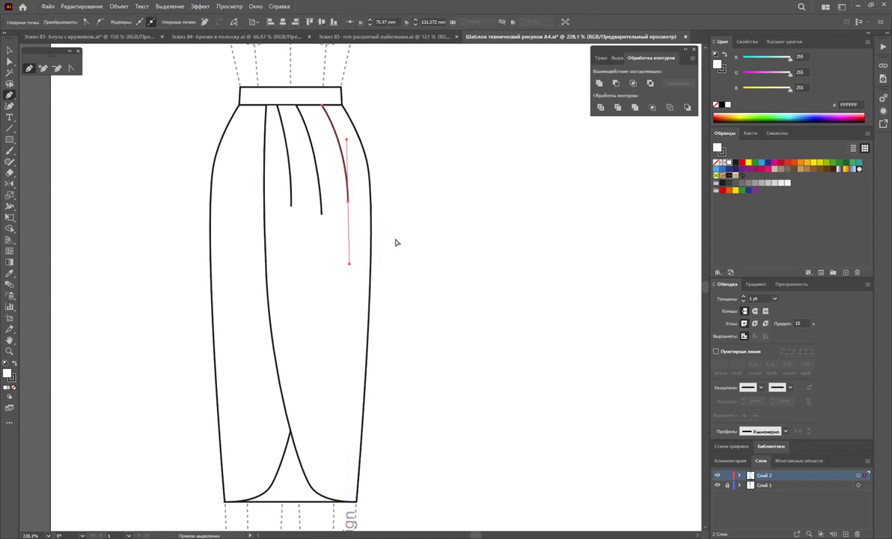
{"action": "left_click_drag", "start_coordinate": [349, 263], "coordinate": [349, 290]}
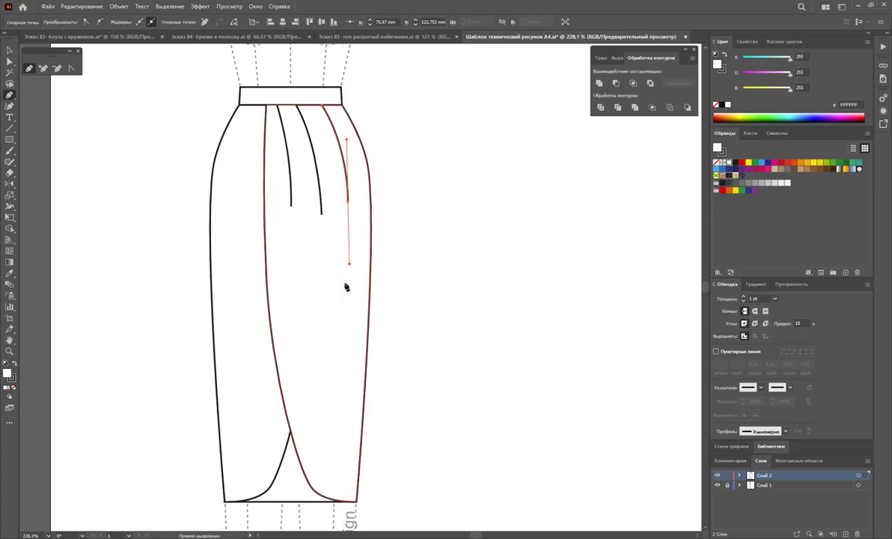
{"action": "key", "text": "ctrl+z"}
{"action": "key", "text": "ctrl+z"}
{"action": "left_click_drag", "start_coordinate": [352, 224], "coordinate": [353, 307]}
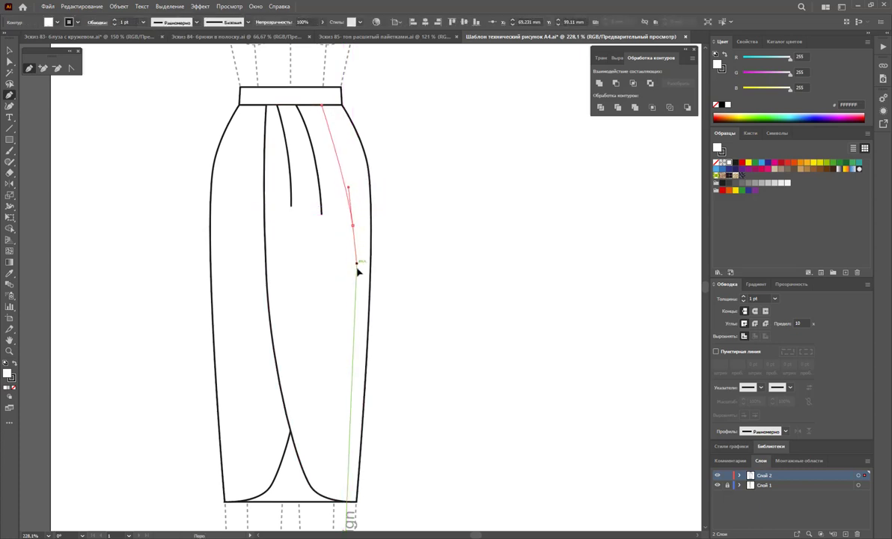
{"action": "key", "text": "Escape"}
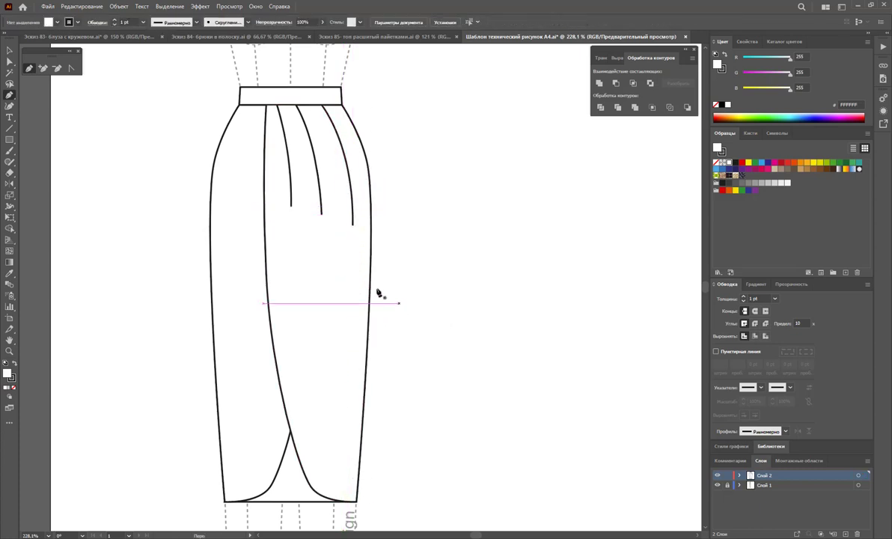
{"action": "left_click", "coordinate": [255, 106]}
{"action": "left_click_drag", "start_coordinate": [231, 180], "coordinate": [231, 240]}
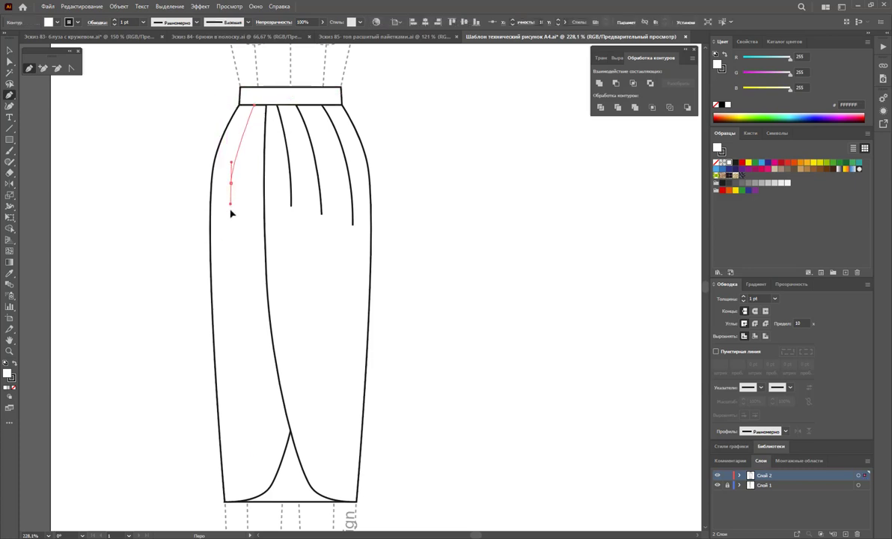
{"action": "key", "text": "Escape"}
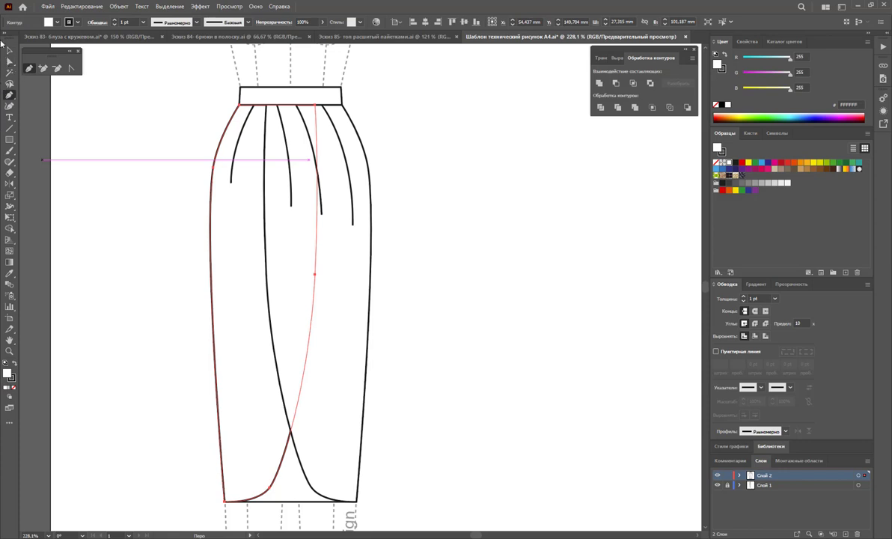
{"action": "key", "text": "v"}
{"action": "left_click", "coordinate": [408, 142]}
Give the fold lines a tapered width profile and a 0.5 pt stroke weight
{"action": "left_click_drag", "start_coordinate": [401, 157], "coordinate": [180, 181]}
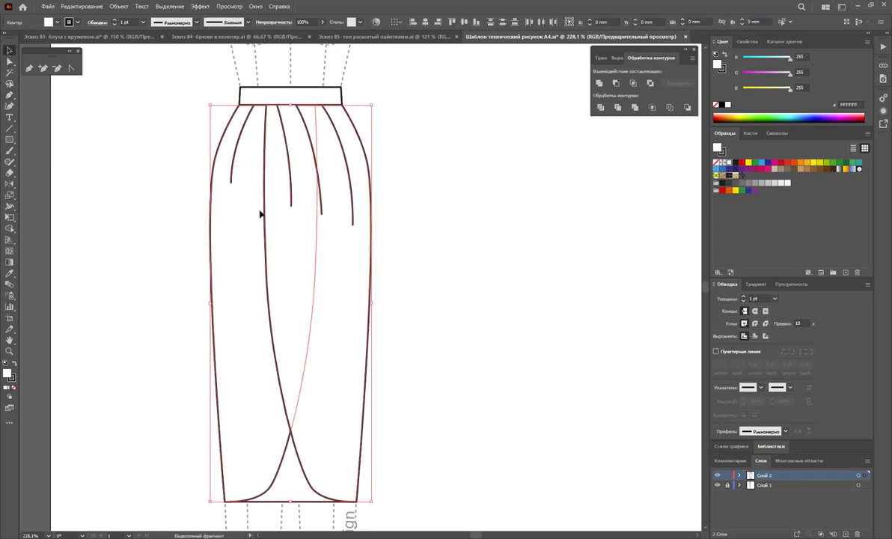
{"action": "mouse_move", "coordinate": [473, 309]}
{"action": "left_mouse_down"}
{"action": "mouse_move", "coordinate": [153, 315]}
{"action": "mouse_move", "coordinate": [165, 316]}
{"action": "left_mouse_up"}
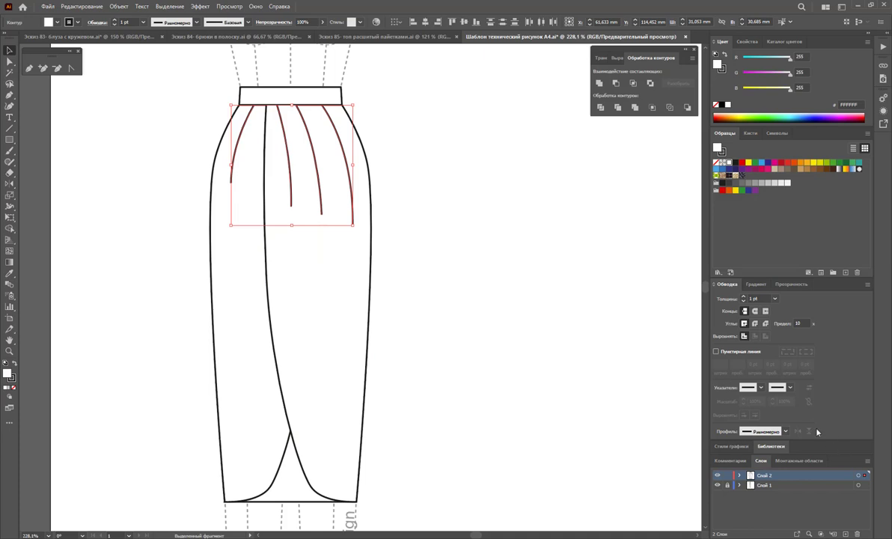
{"action": "left_click", "coordinate": [785, 431]}
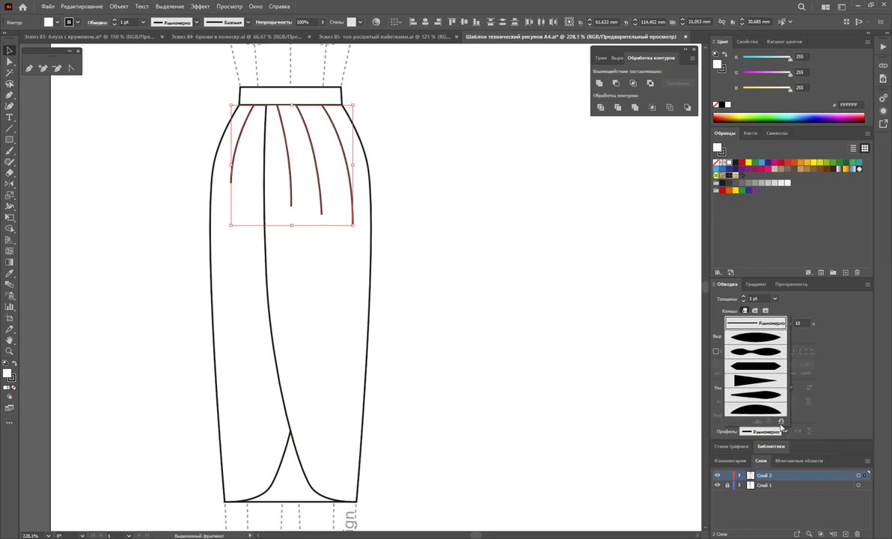
{"action": "left_click", "coordinate": [760, 315]}
{"action": "left_click", "coordinate": [775, 298]}
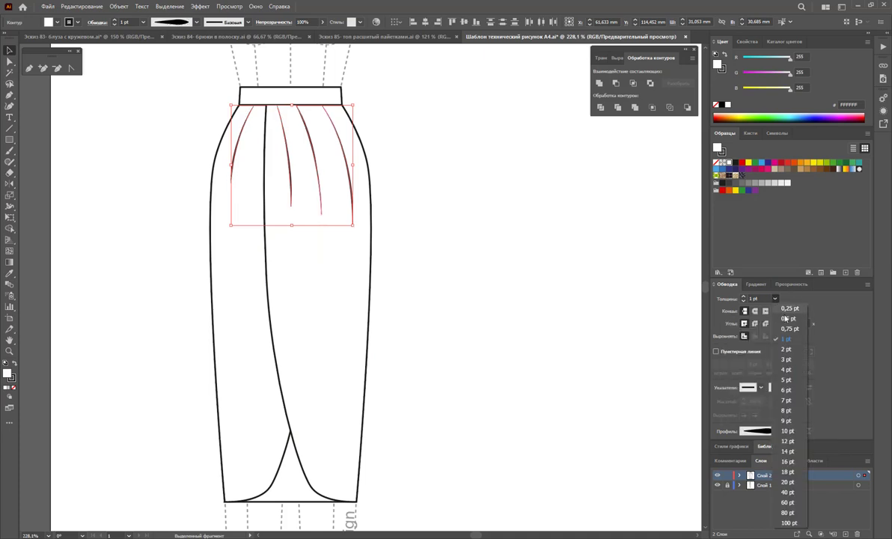
{"action": "left_click", "coordinate": [737, 299]}
{"action": "left_click", "coordinate": [581, 305]}
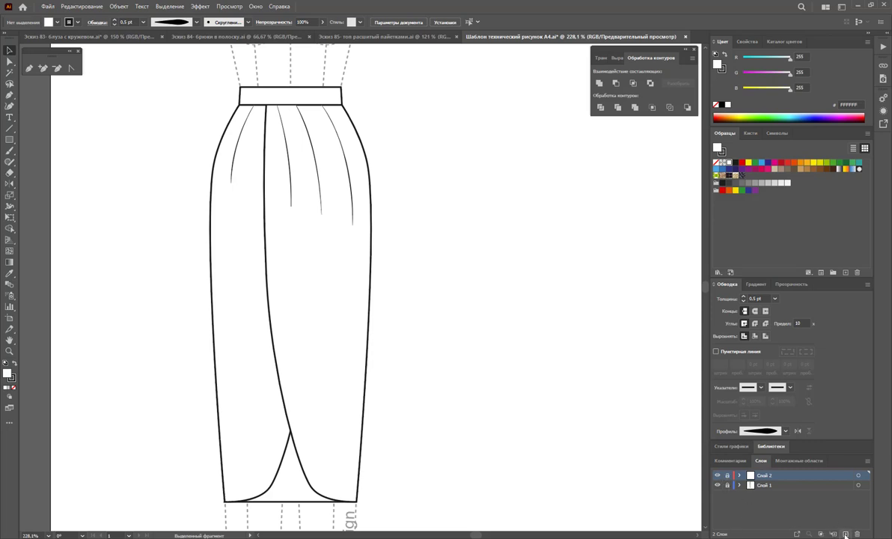
Draw the first two leaf-shaped pleat shadows hanging from the waistband on the new layer
{"action": "left_click", "coordinate": [31, 70]}
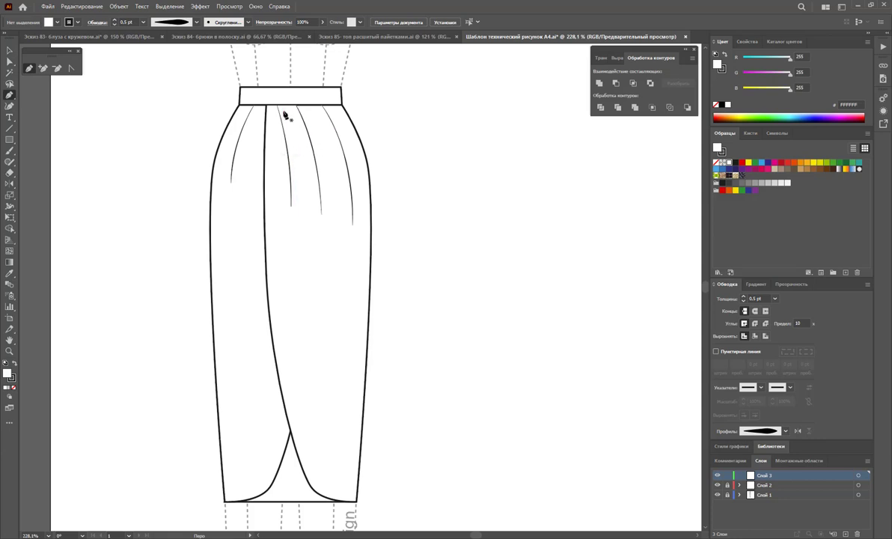
{"action": "left_click_drag", "start_coordinate": [278, 105], "coordinate": [292, 185]}
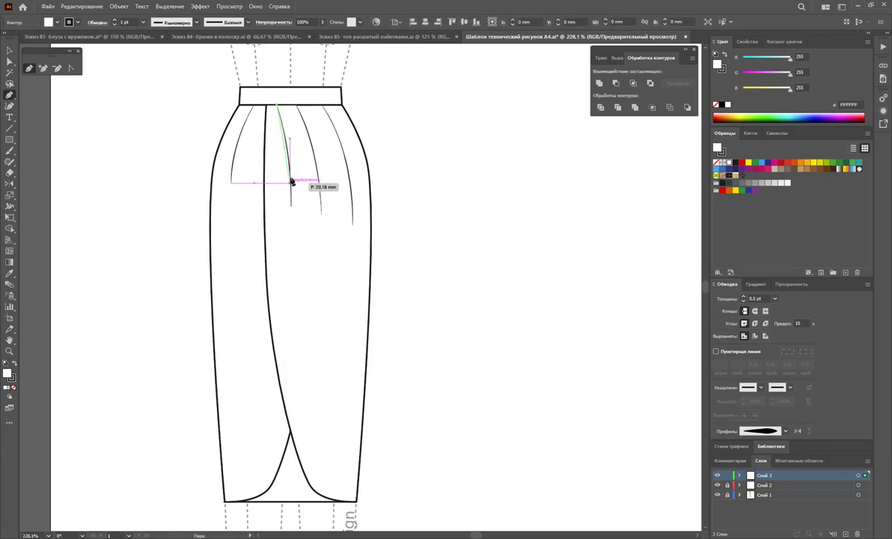
{"action": "left_click", "coordinate": [292, 204], "text": "ctrl"}
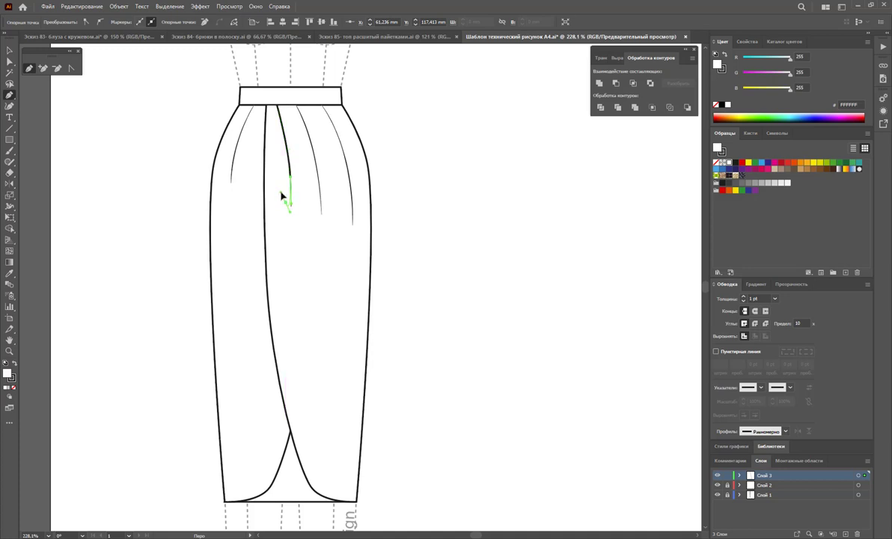
{"action": "left_click_drag", "start_coordinate": [281, 196], "coordinate": [274, 99]}
{"action": "mouse_move", "coordinate": [296, 101]}
{"action": "left_mouse_down"}
{"action": "mouse_move", "coordinate": [318, 177]}
{"action": "mouse_move", "coordinate": [299, 88]}
{"action": "left_mouse_up"}
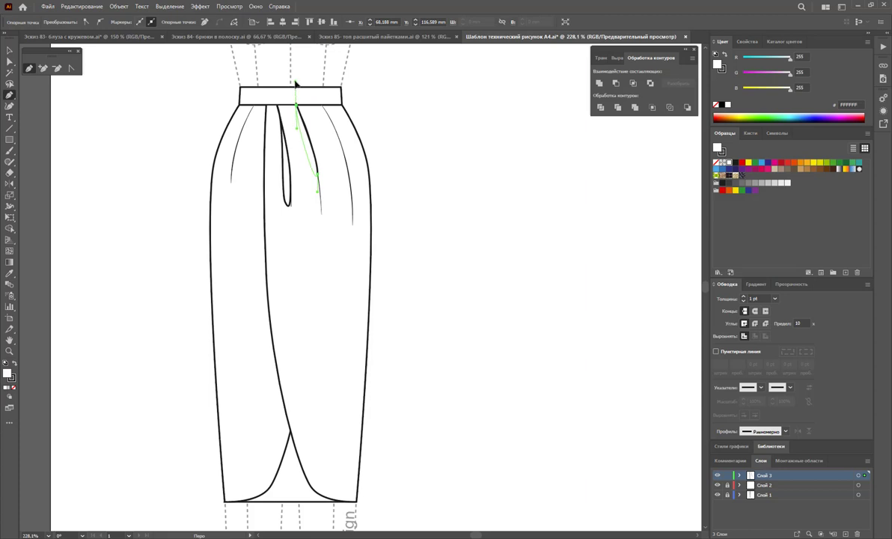
{"action": "mouse_move", "coordinate": [308, 115]}
{"action": "left_mouse_down"}
{"action": "mouse_move", "coordinate": [298, 107]}
{"action": "mouse_move", "coordinate": [343, 115]}
{"action": "mouse_move", "coordinate": [322, 109]}
{"action": "left_mouse_up"}
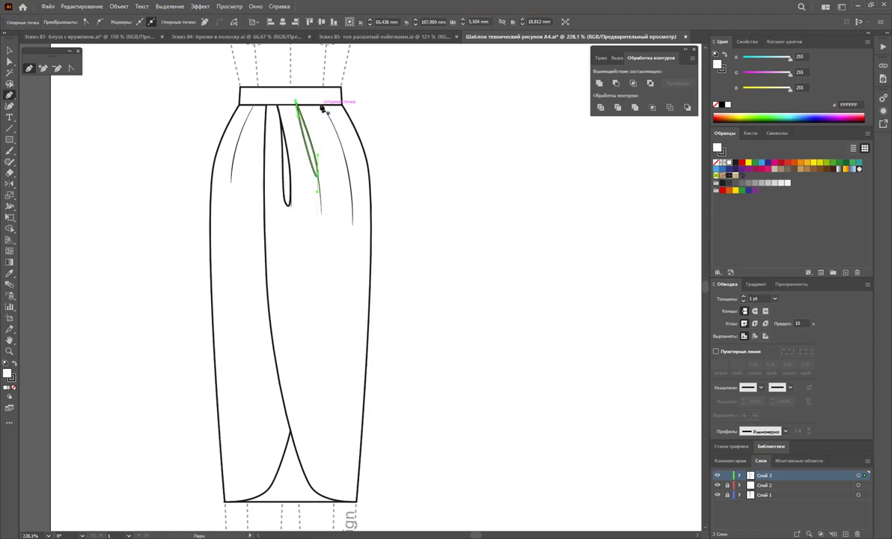
Draw closed leaf-shaped pleat shadows at the rightmost fold and the left fold
{"action": "left_click", "coordinate": [322, 109]}
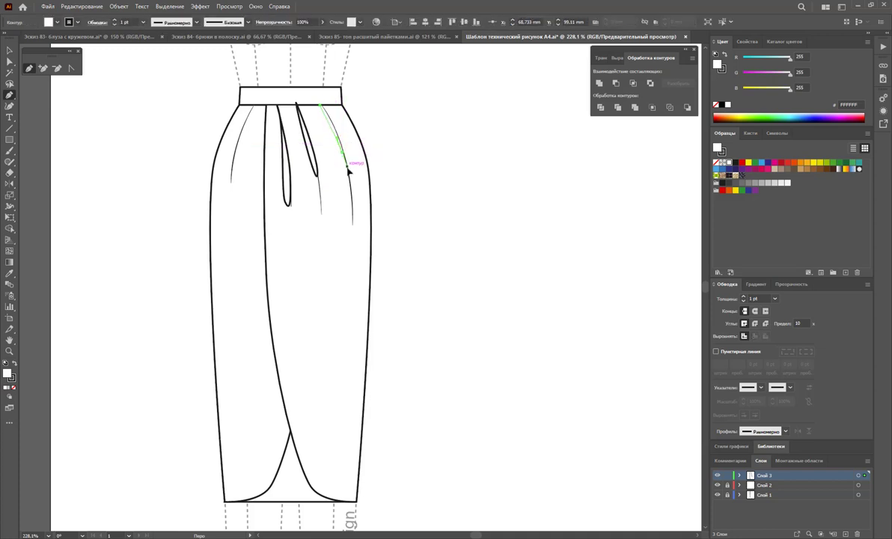
{"action": "mouse_move", "coordinate": [349, 177]}
{"action": "left_mouse_down"}
{"action": "mouse_move", "coordinate": [354, 192]}
{"action": "mouse_move", "coordinate": [338, 196]}
{"action": "left_mouse_up"}
{"action": "left_click_drag", "start_coordinate": [322, 110], "coordinate": [326, 129]}
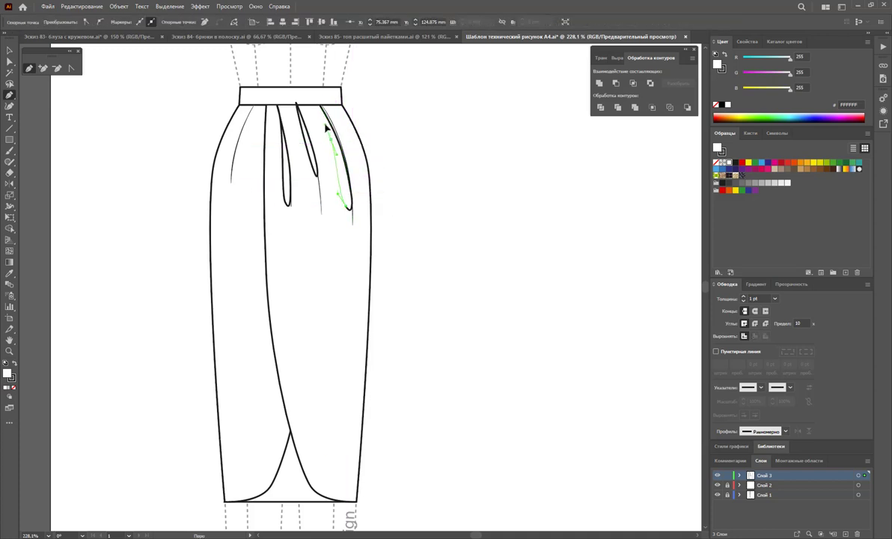
{"action": "left_click", "coordinate": [322, 108]}
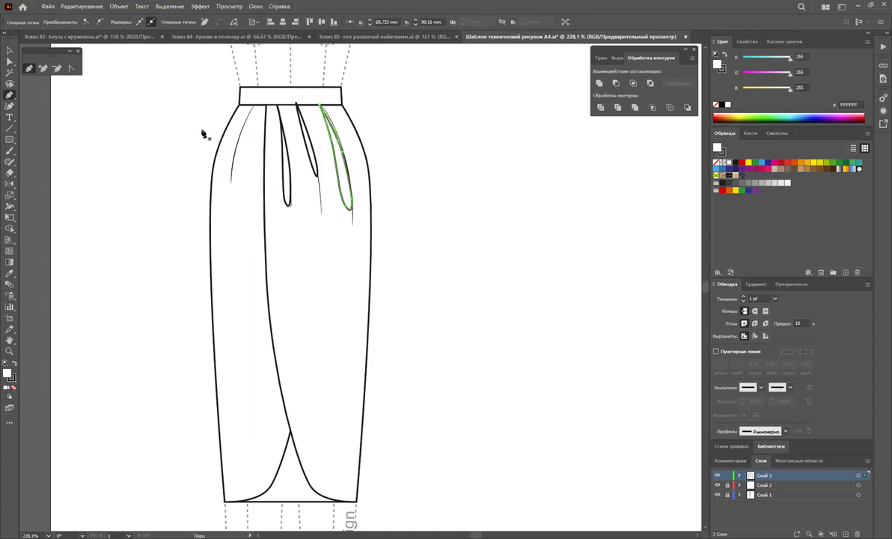
{"action": "left_click", "coordinate": [254, 106]}
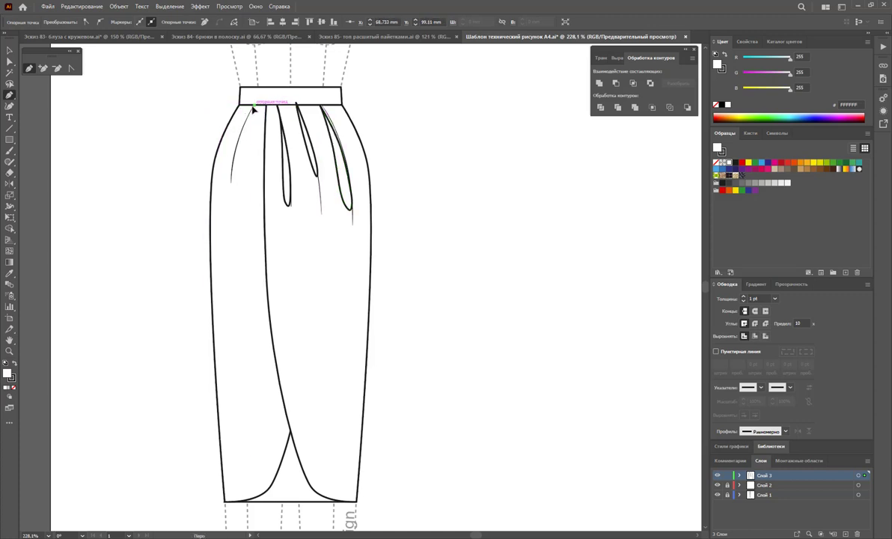
{"action": "left_click", "coordinate": [233, 163]}
{"action": "left_click_drag", "start_coordinate": [236, 182], "coordinate": [249, 150]}
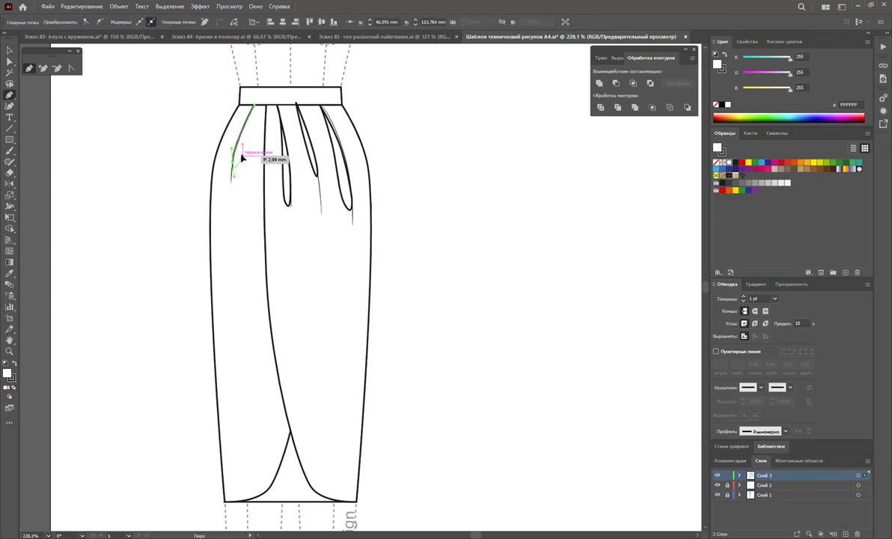
{"action": "left_click", "coordinate": [254, 107]}
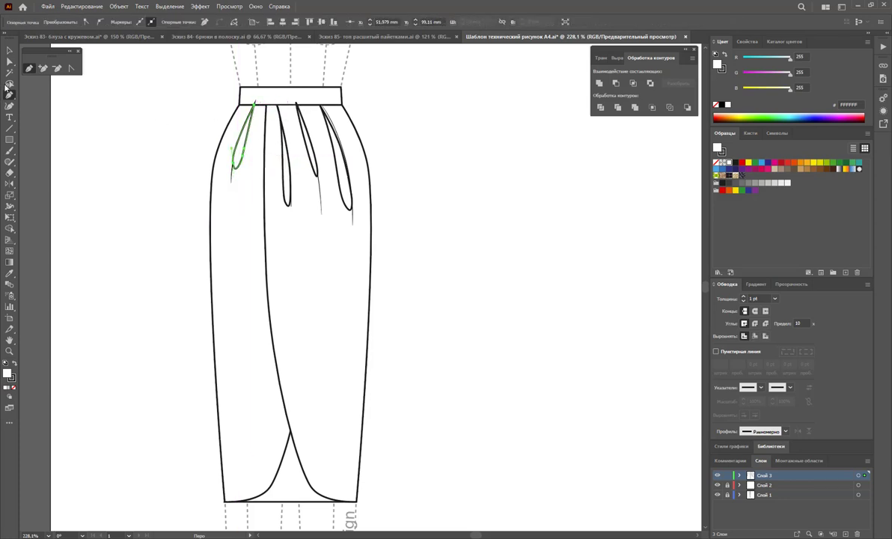
Fill all four pleat shadows solid black with no stroke, then start a left side-seam shadow
{"action": "left_click", "coordinate": [9, 51]}
{"action": "key", "text": "ctrl+a"}
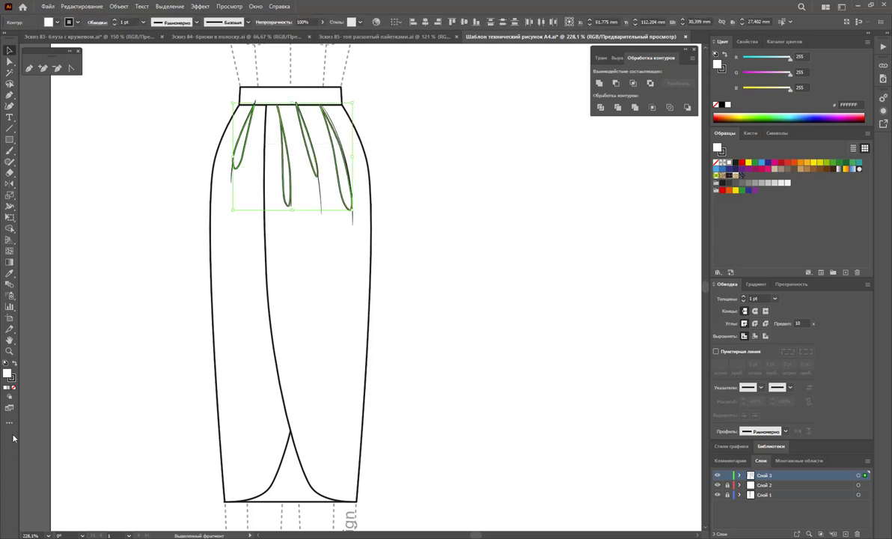
{"action": "left_click", "coordinate": [15, 363]}
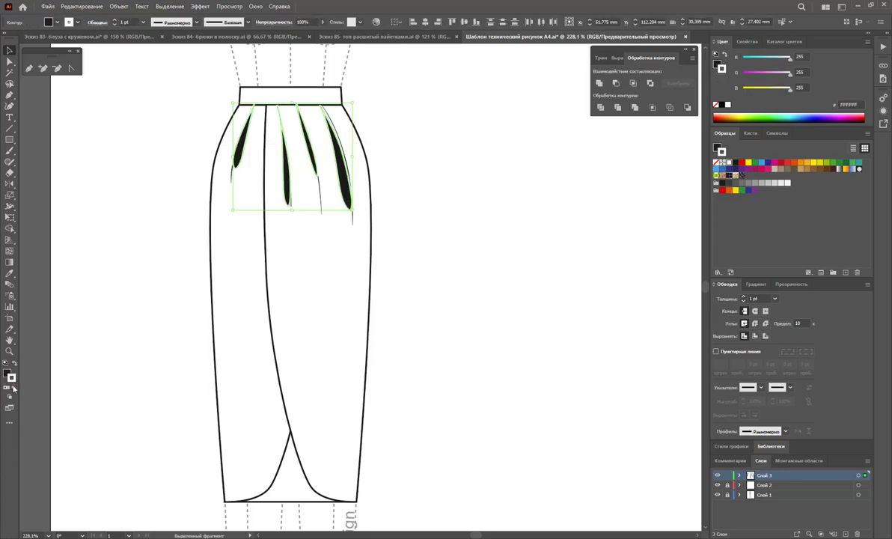
{"action": "key", "text": "/"}
{"action": "left_click", "coordinate": [462, 202]}
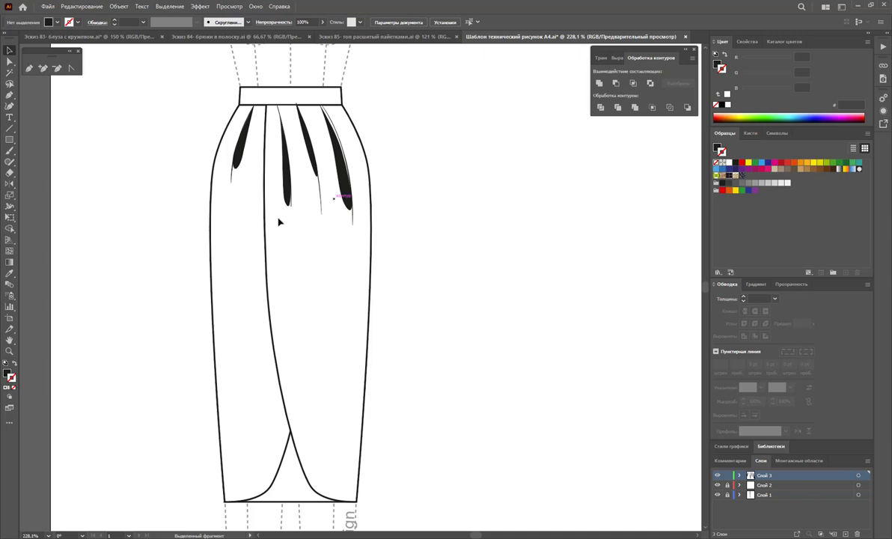
{"action": "left_click", "coordinate": [30, 69]}
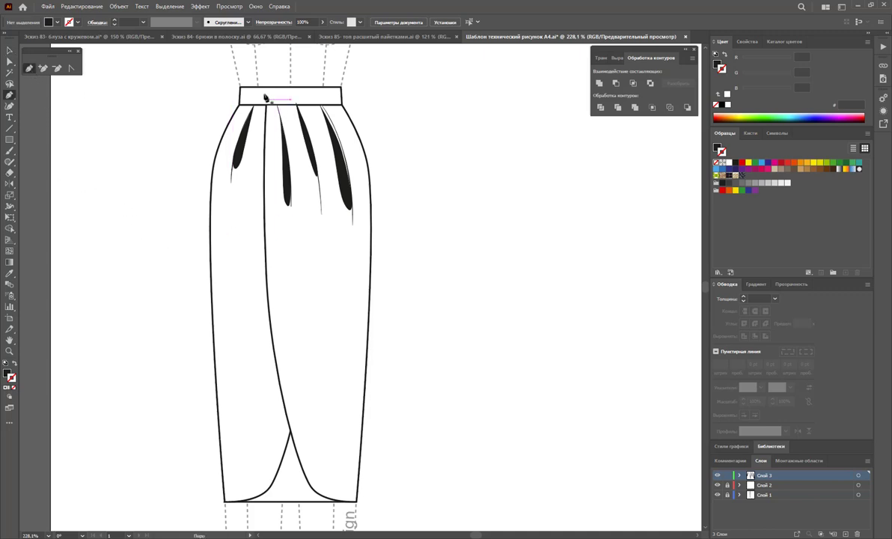
{"action": "mouse_move", "coordinate": [251, 108]}
{"action": "left_mouse_down"}
{"action": "mouse_move", "coordinate": [231, 147]}
{"action": "mouse_move", "coordinate": [218, 272]}
{"action": "mouse_move", "coordinate": [220, 255]}
{"action": "left_mouse_up"}
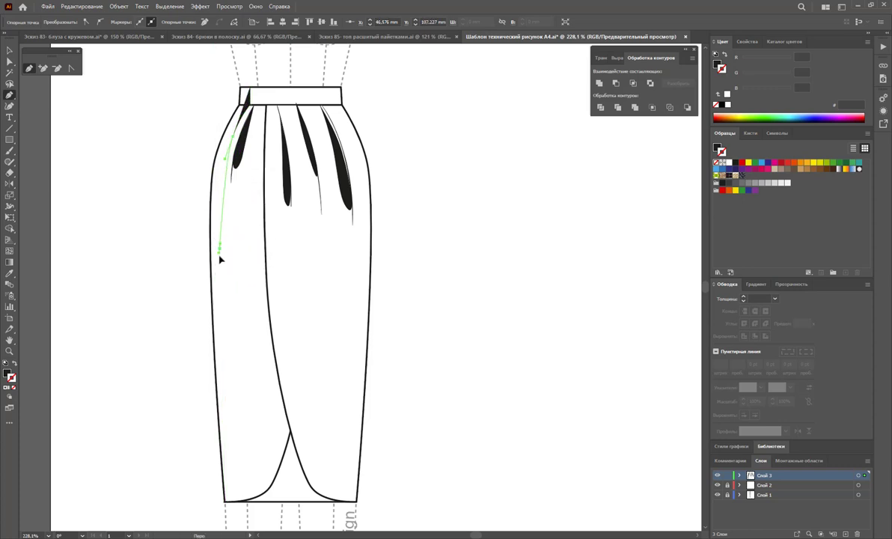
Pencil black shadow bands down the left and right skirt edges, waistband to hem, then deselect
{"action": "mouse_move", "coordinate": [223, 294]}
{"action": "left_mouse_down"}
{"action": "mouse_move", "coordinate": [228, 502]}
{"action": "mouse_move", "coordinate": [219, 204]}
{"action": "mouse_move", "coordinate": [222, 145]}
{"action": "mouse_move", "coordinate": [253, 91]}
{"action": "left_mouse_up"}
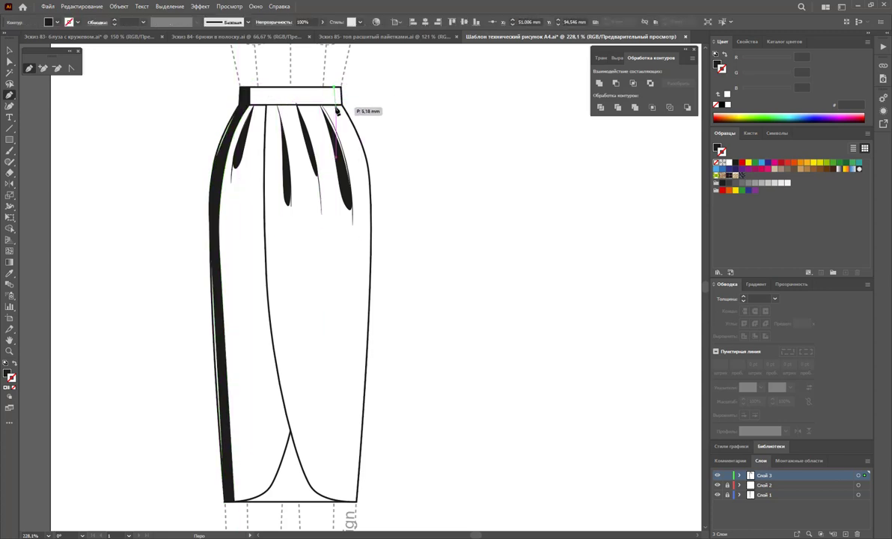
{"action": "mouse_move", "coordinate": [335, 88]}
{"action": "left_mouse_down"}
{"action": "mouse_move", "coordinate": [352, 140]}
{"action": "mouse_move", "coordinate": [365, 263]}
{"action": "left_mouse_up"}
{"action": "mouse_move", "coordinate": [361, 302]}
{"action": "left_mouse_down"}
{"action": "mouse_move", "coordinate": [348, 504]}
{"action": "mouse_move", "coordinate": [356, 506]}
{"action": "mouse_move", "coordinate": [374, 183]}
{"action": "left_mouse_up"}
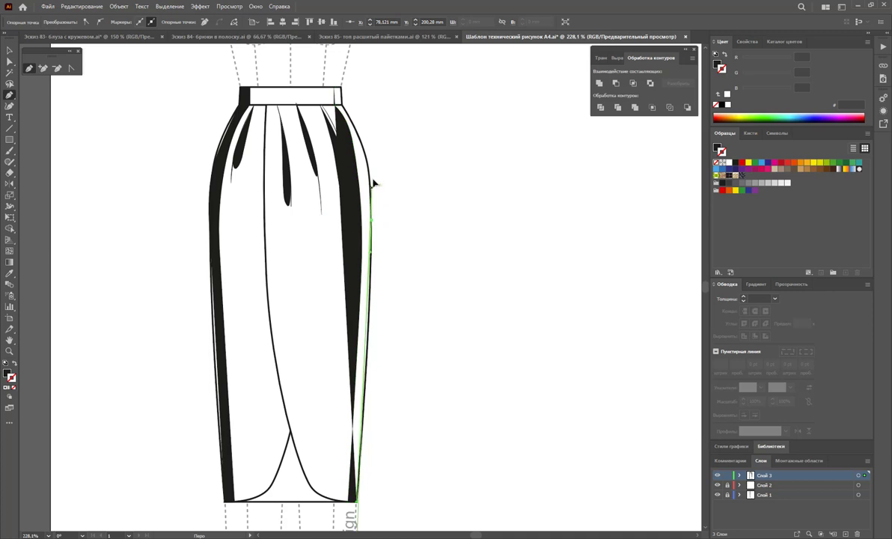
{"action": "left_click_drag", "start_coordinate": [368, 143], "coordinate": [342, 90]}
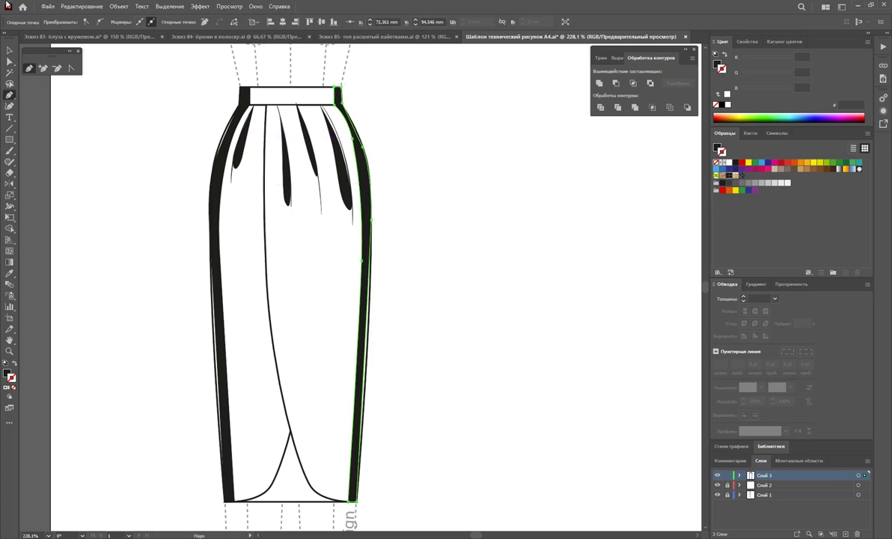
{"action": "left_click", "coordinate": [12, 50]}
{"action": "left_click", "coordinate": [129, 169]}
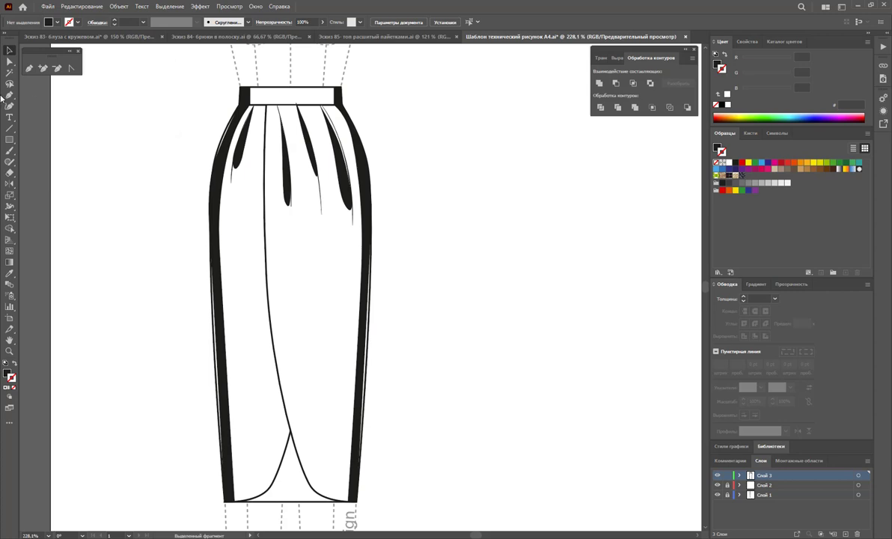
Pencil a tapered black shadow along the diagonal wrap line up to the waistband
{"action": "left_click", "coordinate": [29, 68]}
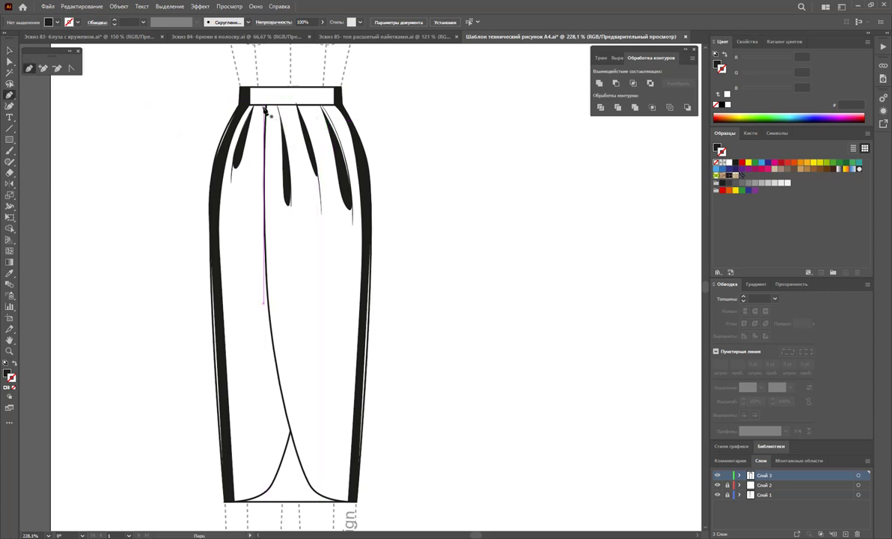
{"action": "mouse_move", "coordinate": [263, 109]}
{"action": "left_mouse_down"}
{"action": "mouse_move", "coordinate": [277, 366]}
{"action": "mouse_move", "coordinate": [314, 493]}
{"action": "mouse_move", "coordinate": [347, 501]}
{"action": "mouse_move", "coordinate": [329, 506]}
{"action": "mouse_move", "coordinate": [299, 488]}
{"action": "mouse_move", "coordinate": [267, 318]}
{"action": "mouse_move", "coordinate": [263, 233]}
{"action": "left_mouse_up"}
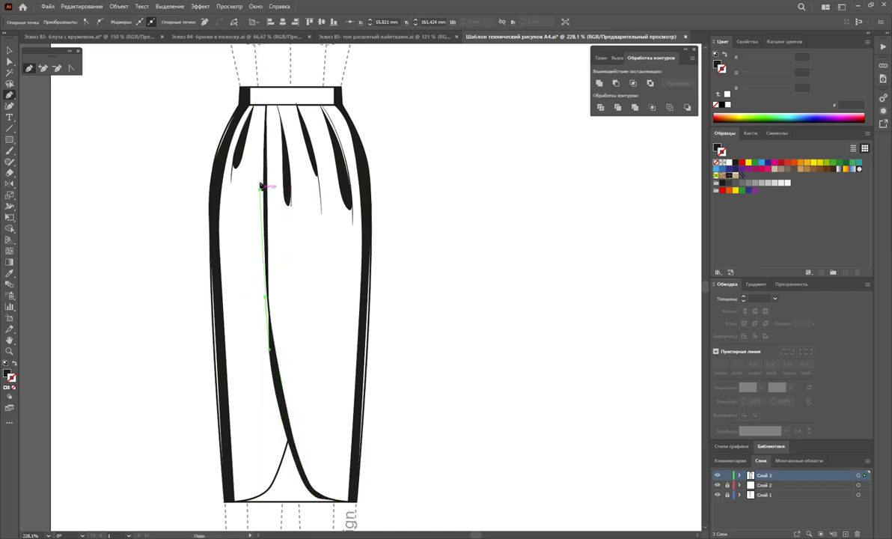
{"action": "left_click_drag", "start_coordinate": [261, 193], "coordinate": [269, 109]}
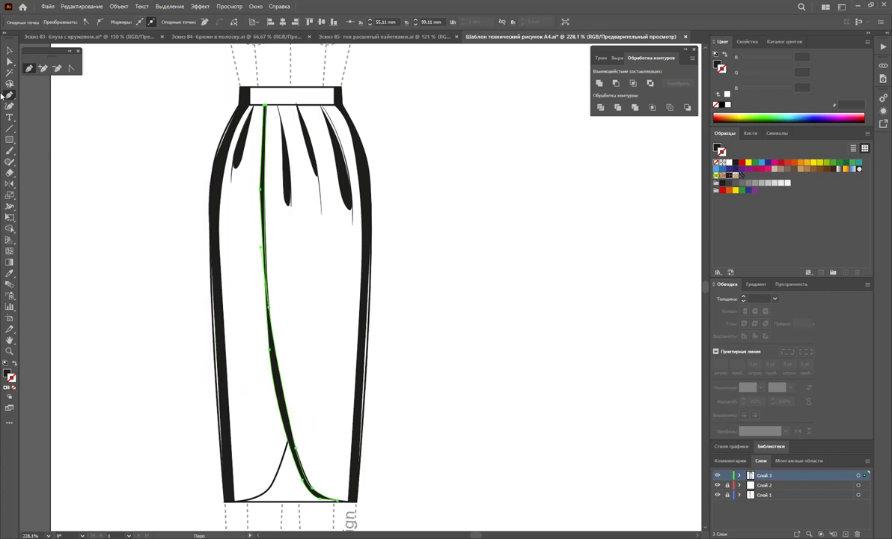
Pull the side shadows' bottom anchors onto the hem corners, then marquee-select all skirt shading
{"action": "left_click", "coordinate": [10, 63]}
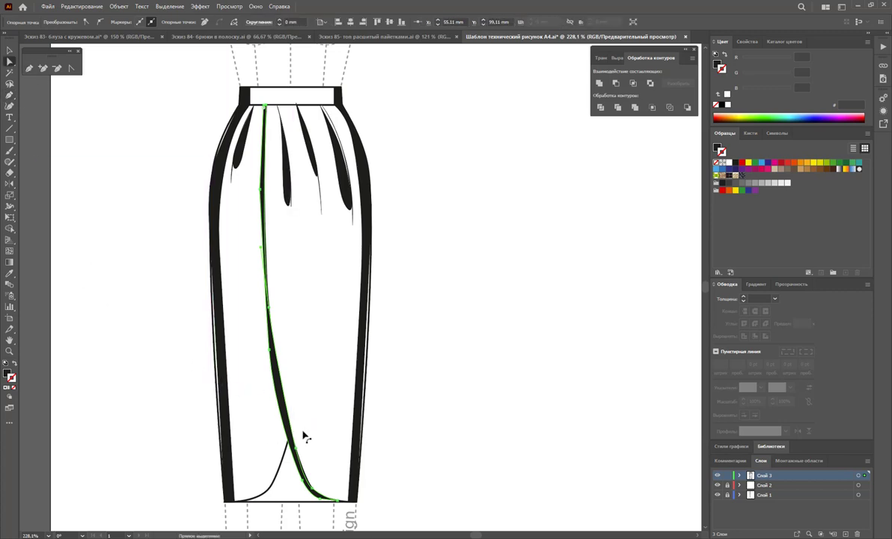
{"action": "left_click", "coordinate": [351, 498]}
{"action": "left_click_drag", "start_coordinate": [346, 503], "coordinate": [341, 501]}
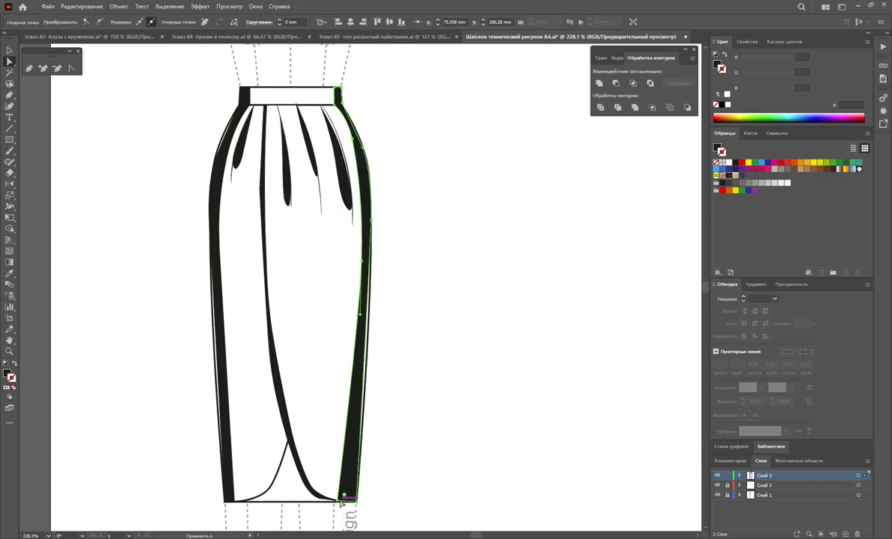
{"action": "mouse_move", "coordinate": [228, 501]}
{"action": "left_mouse_down"}
{"action": "mouse_move", "coordinate": [240, 503]}
{"action": "mouse_move", "coordinate": [230, 495]}
{"action": "left_mouse_up"}
{"action": "left_click", "coordinate": [232, 505]}
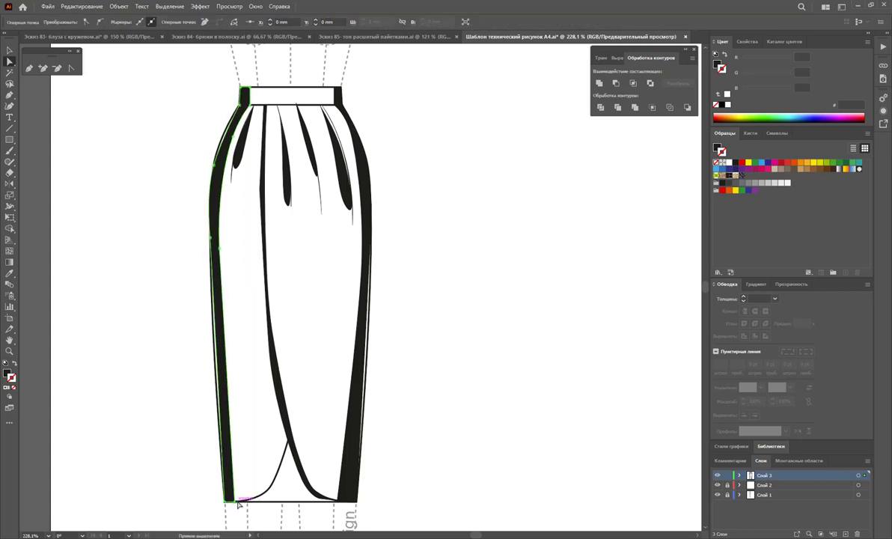
{"action": "left_click_drag", "start_coordinate": [237, 503], "coordinate": [236, 497]}
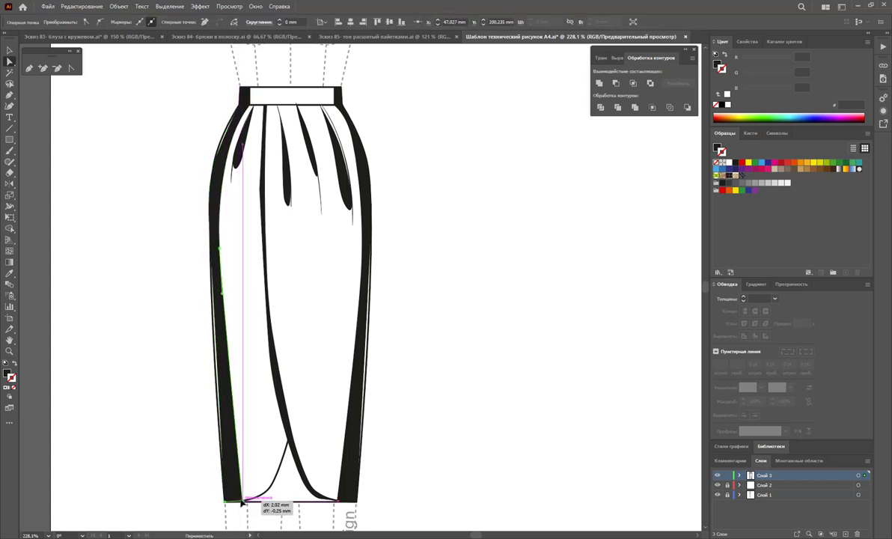
{"action": "left_click", "coordinate": [9, 51]}
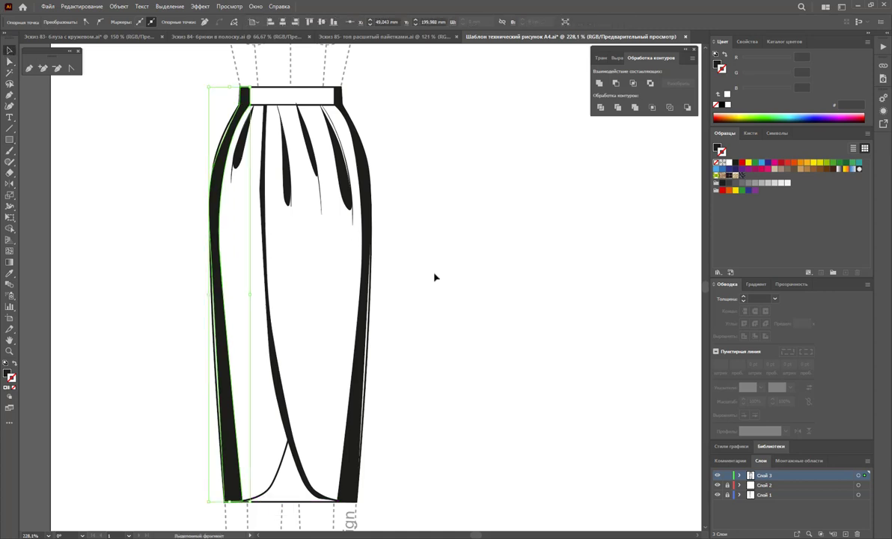
{"action": "left_click", "coordinate": [500, 427]}
{"action": "left_click_drag", "start_coordinate": [493, 449], "coordinate": [124, 90]}
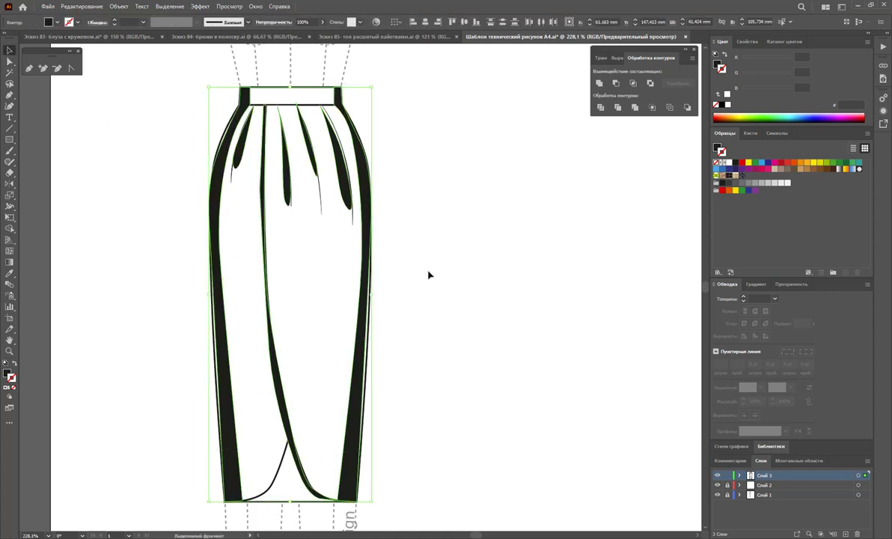
Move the black shading shapes onto Слой 2 in place and bring them to the front
{"action": "key", "text": "a"}
{"action": "key", "text": "ctrl+z"}
{"action": "scroll", "coordinate": [626, 511], "scroll_direction": "up", "scroll_amount": 1}
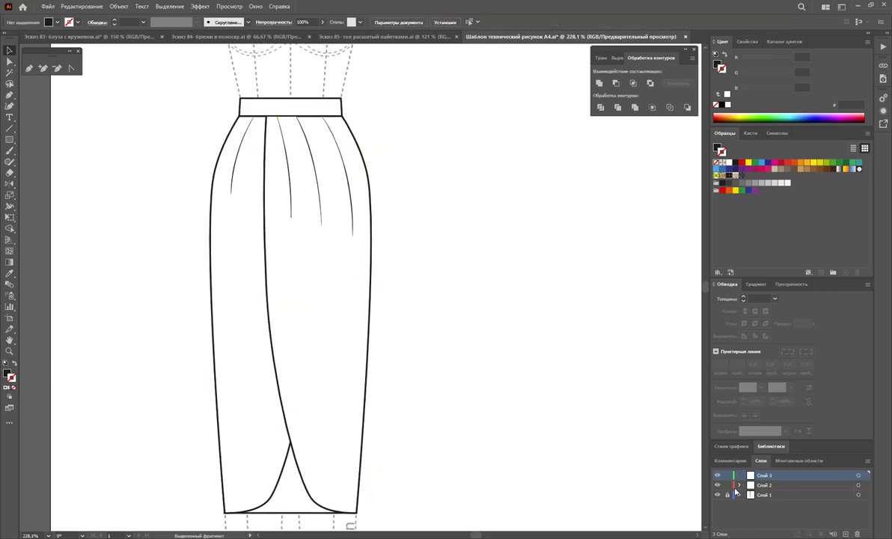
{"action": "left_click", "coordinate": [761, 486]}
{"action": "scroll", "coordinate": [449, 415], "scroll_direction": "down", "scroll_amount": 1}
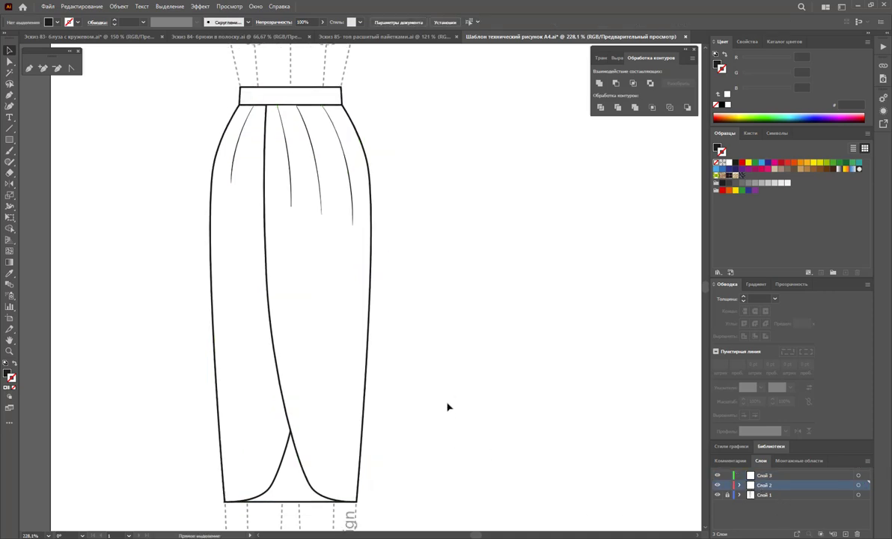
{"action": "key", "text": "ctrl+a"}
{"action": "right_click", "coordinate": [289, 272]}
{"action": "mouse_move", "coordinate": [314, 415]}
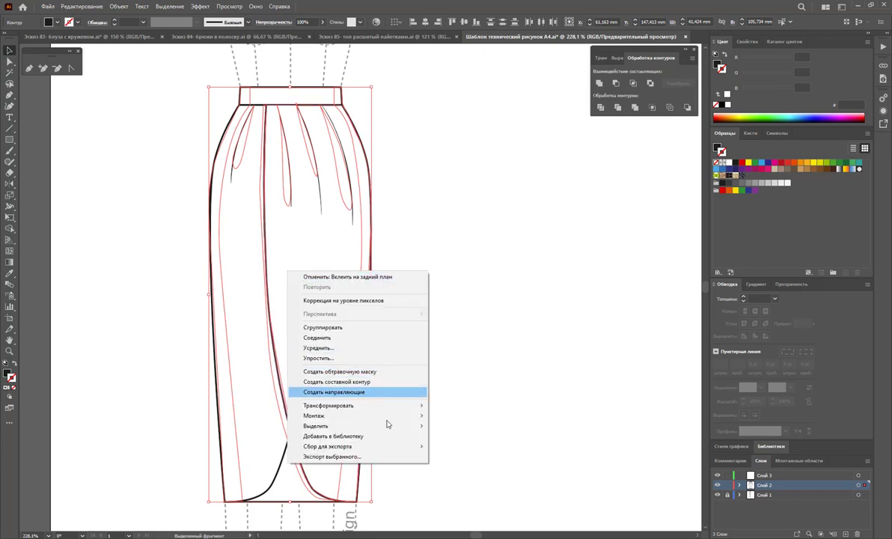
{"action": "left_click", "coordinate": [487, 416]}
{"action": "left_click", "coordinate": [368, 473]}
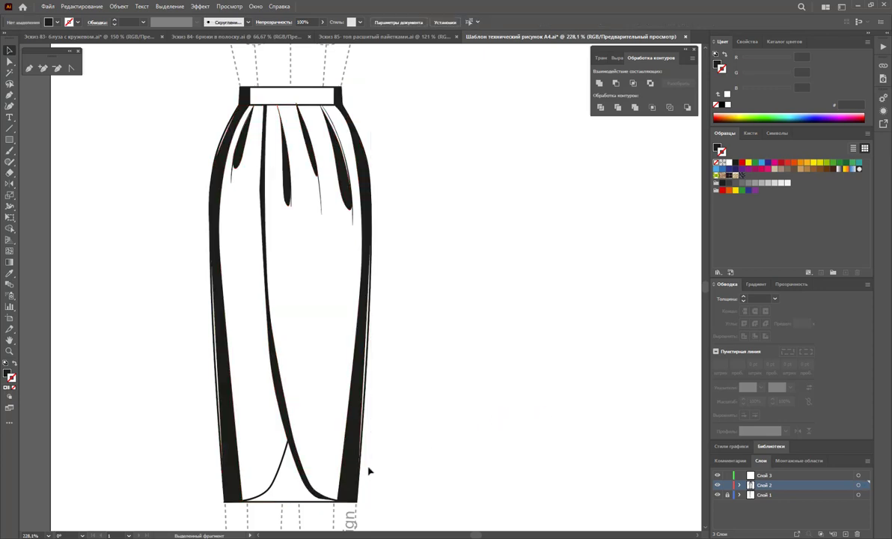
Send the skirt's white base shape to the back
{"action": "left_click", "coordinate": [298, 458]}
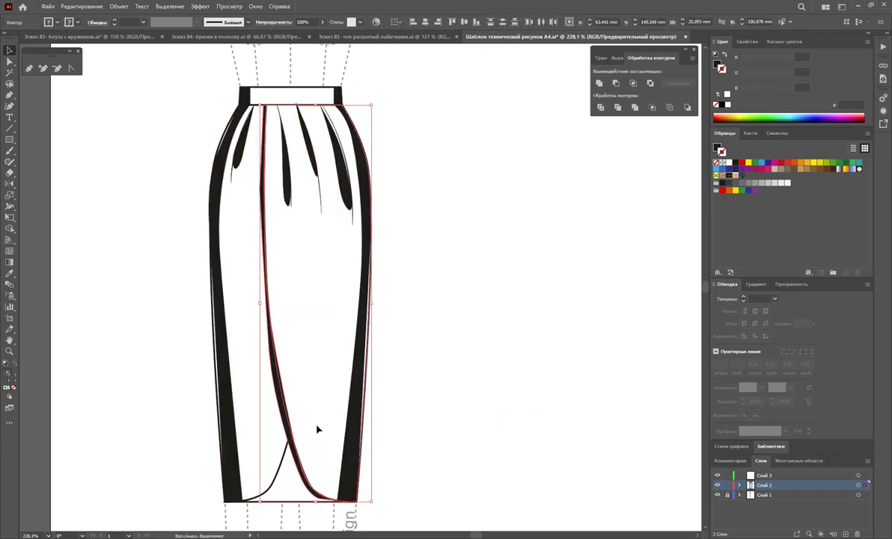
{"action": "right_click", "coordinate": [266, 469]}
{"action": "mouse_move", "coordinate": [294, 421]}
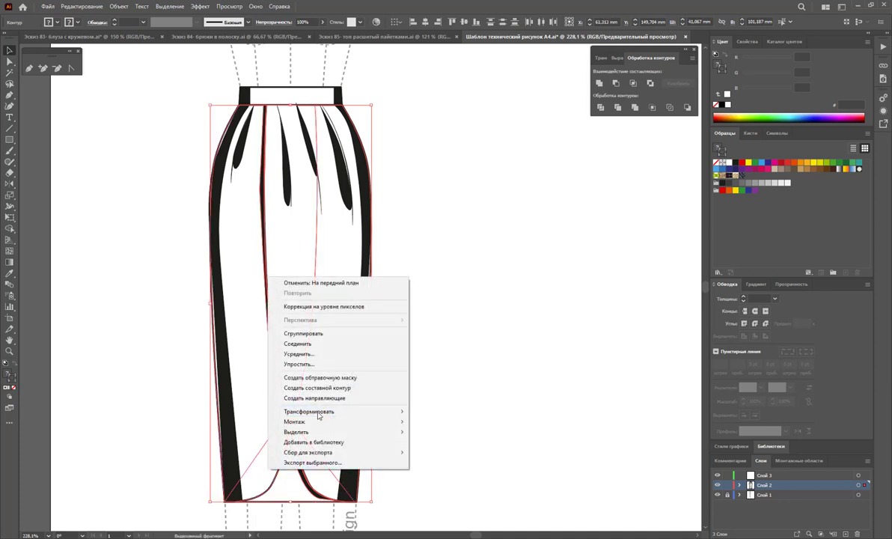
{"action": "left_click", "coordinate": [451, 453]}
{"action": "left_click", "coordinate": [287, 397]}
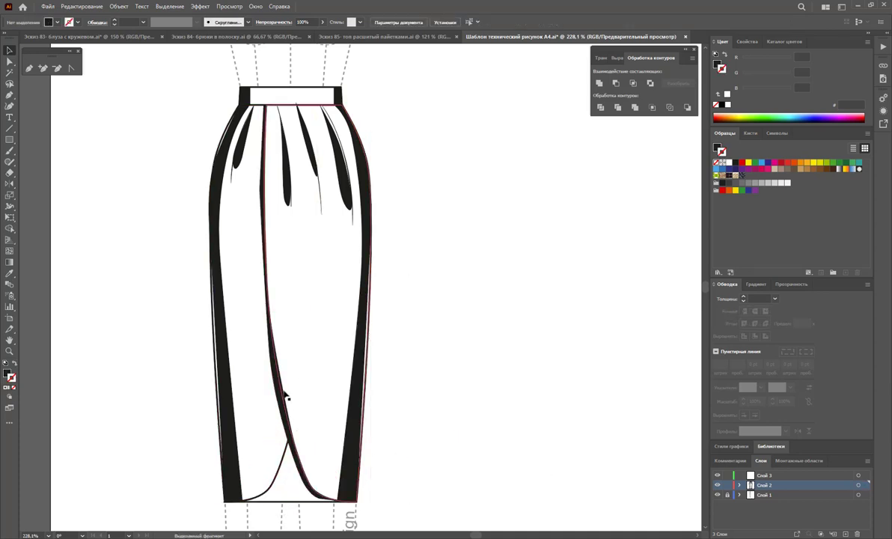
Shift-select the side shading bands, pleat shadows and darts together
{"action": "left_click", "coordinate": [310, 383]}
{"action": "left_click", "coordinate": [416, 358]}
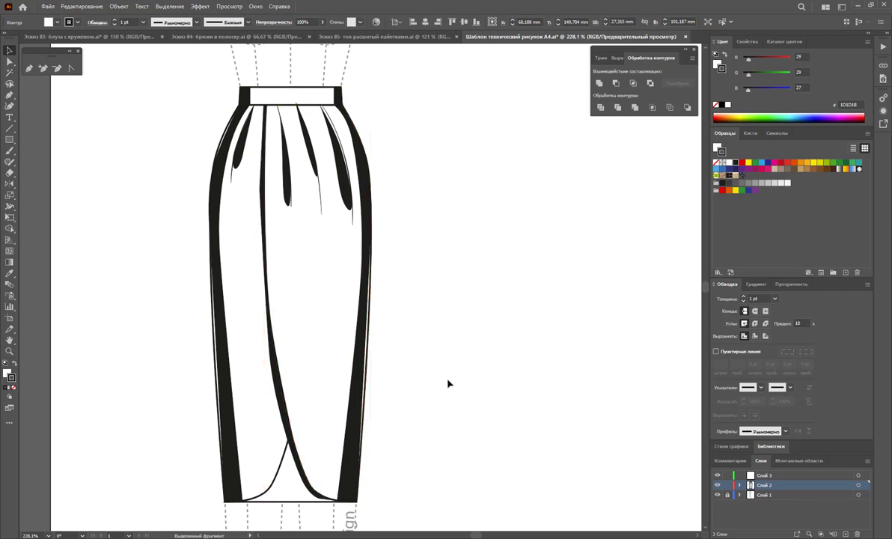
{"action": "left_click", "coordinate": [336, 347]}
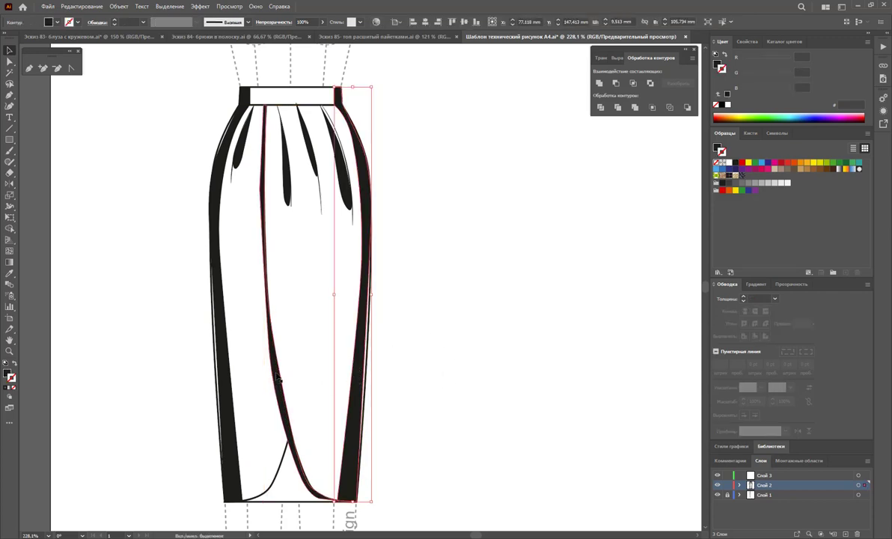
{"action": "left_click", "coordinate": [251, 398], "text": "shift"}
{"action": "left_click", "coordinate": [238, 171], "text": "shift"}
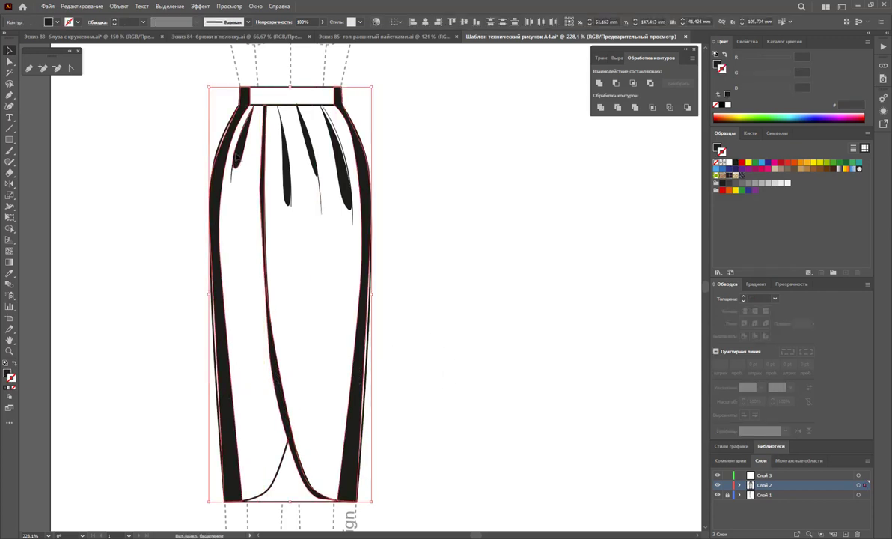
{"action": "left_click", "coordinate": [284, 191], "text": "shift"}
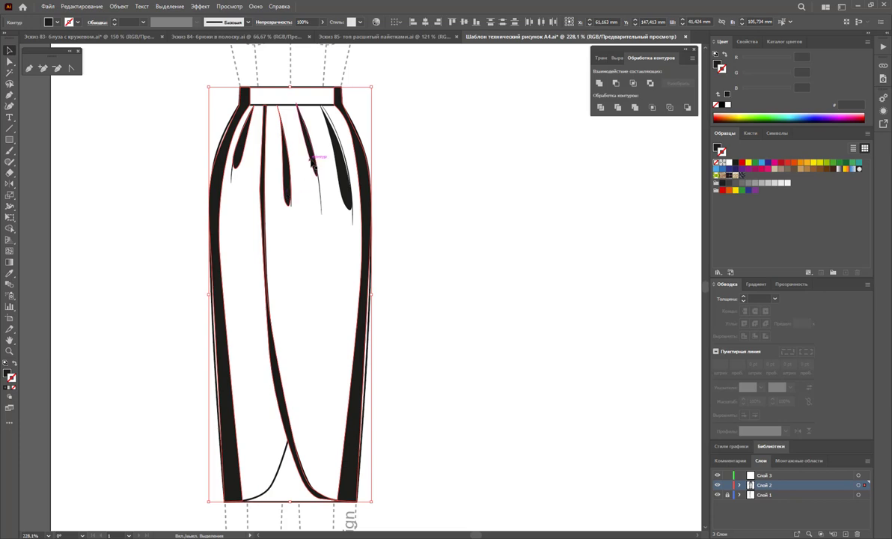
{"action": "left_click", "coordinate": [348, 183], "text": "shift"}
Drop the shading opacity to about 15% and add a 6.4 px Gaussian blur
{"action": "left_click", "coordinate": [323, 22]}
{"action": "left_click", "coordinate": [300, 35]}
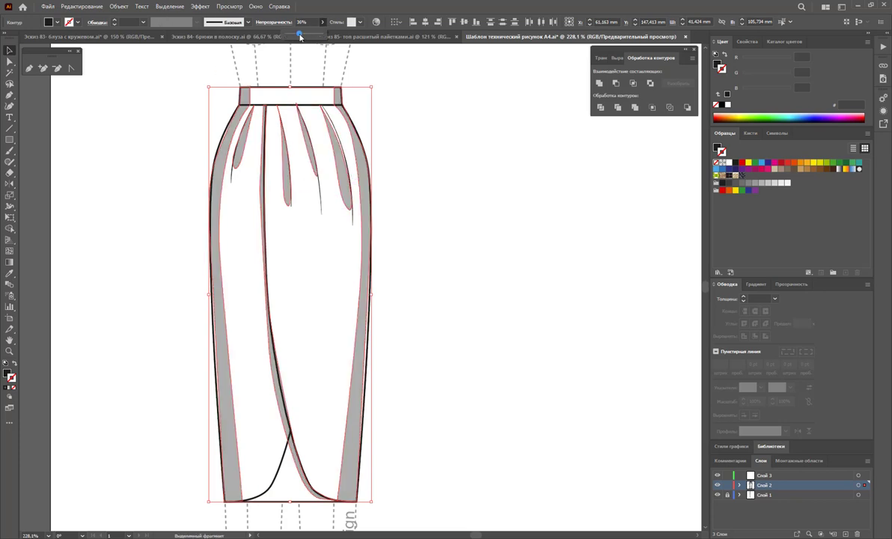
{"action": "left_click_drag", "start_coordinate": [297, 36], "coordinate": [300, 36]}
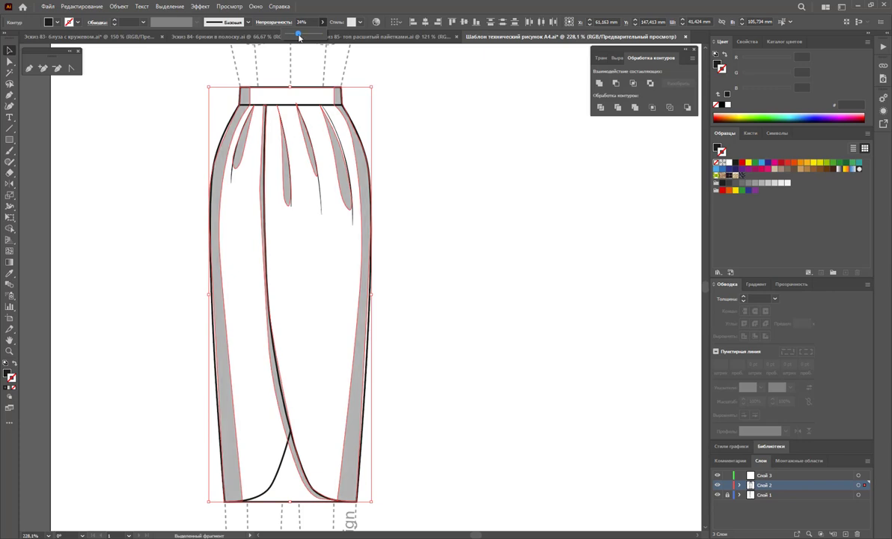
{"action": "left_click", "coordinate": [200, 6]}
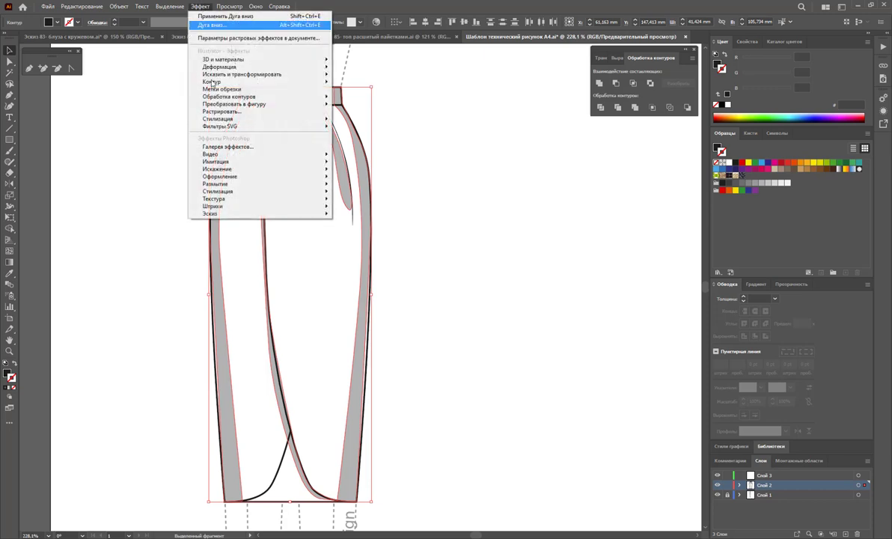
{"action": "mouse_move", "coordinate": [215, 183]}
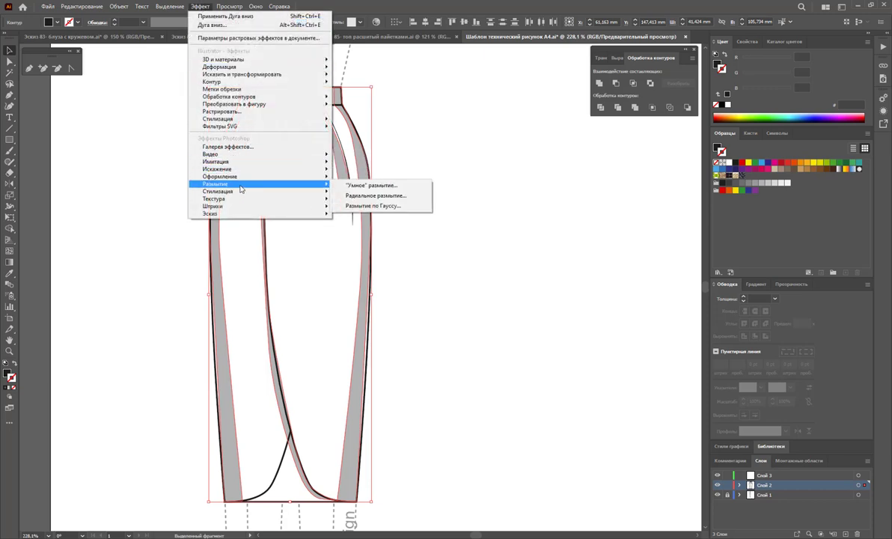
{"action": "left_click", "coordinate": [400, 207]}
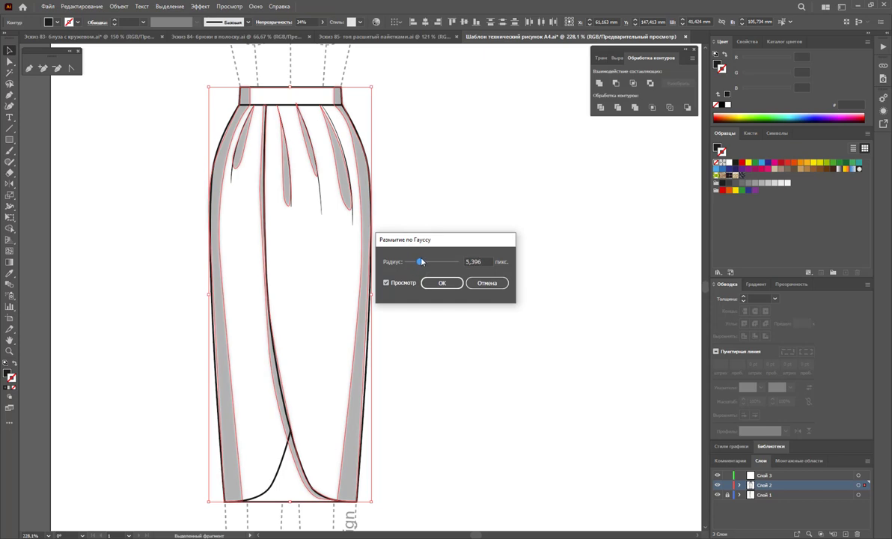
{"action": "left_click_drag", "start_coordinate": [421, 262], "coordinate": [425, 262]}
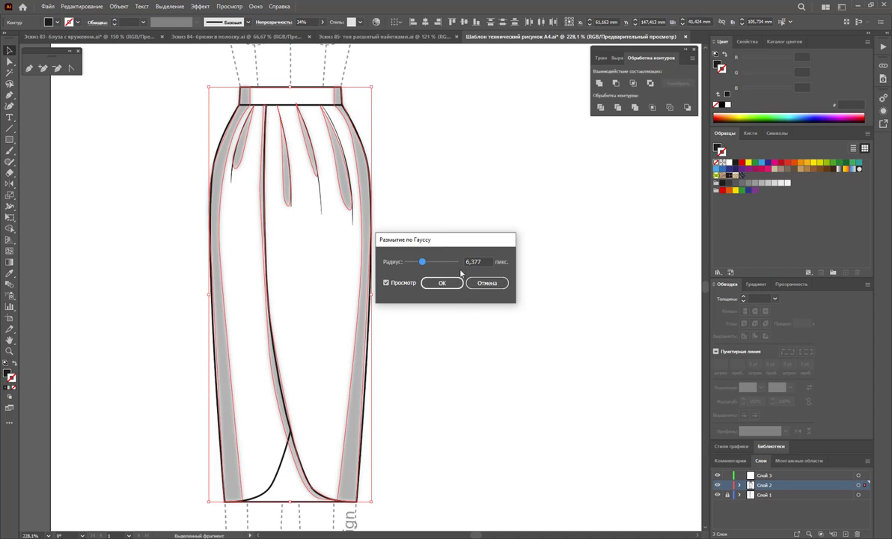
{"action": "key", "text": "Return"}
{"action": "left_click", "coordinate": [323, 22]}
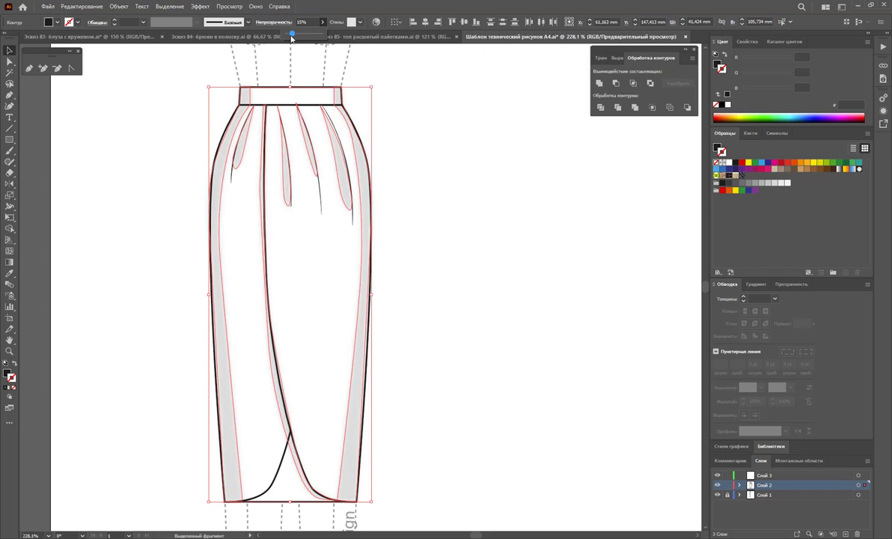
{"action": "left_click", "coordinate": [458, 194]}
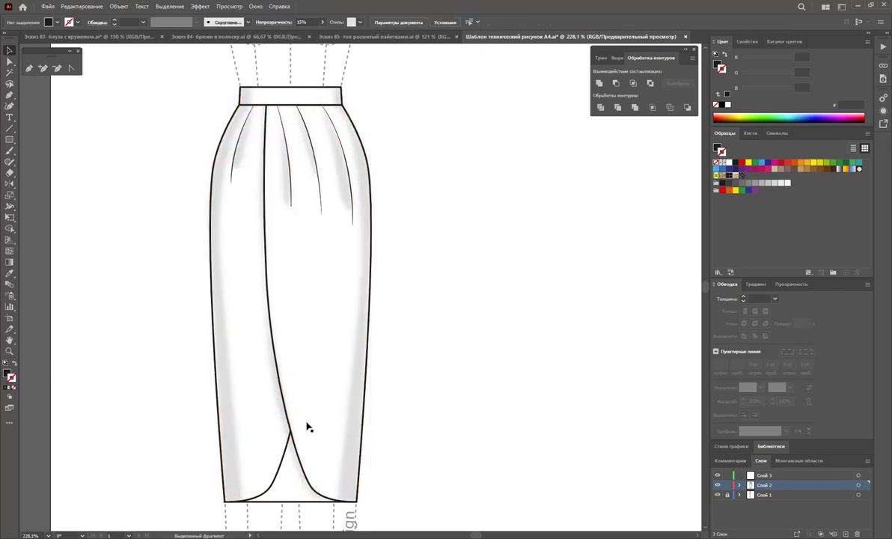
Reset to default colours and fill the inner hem panel with light grey D9D9D9
{"action": "left_click", "coordinate": [289, 487]}
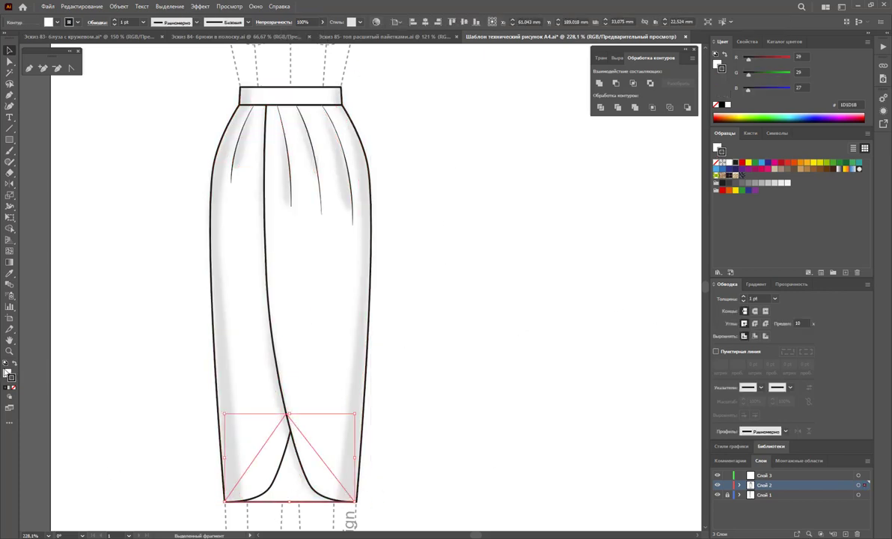
{"action": "left_click", "coordinate": [6, 371]}
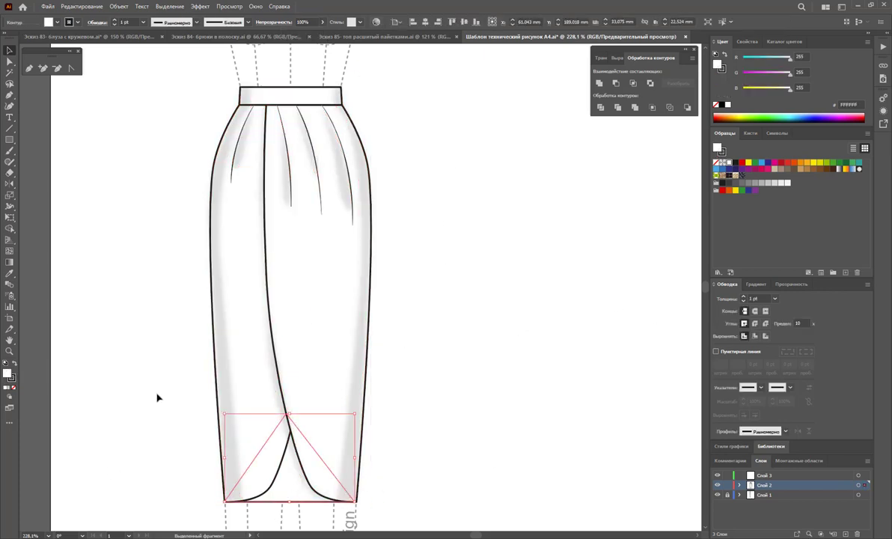
{"action": "left_click", "coordinate": [776, 183]}
{"action": "left_click", "coordinate": [550, 274]}
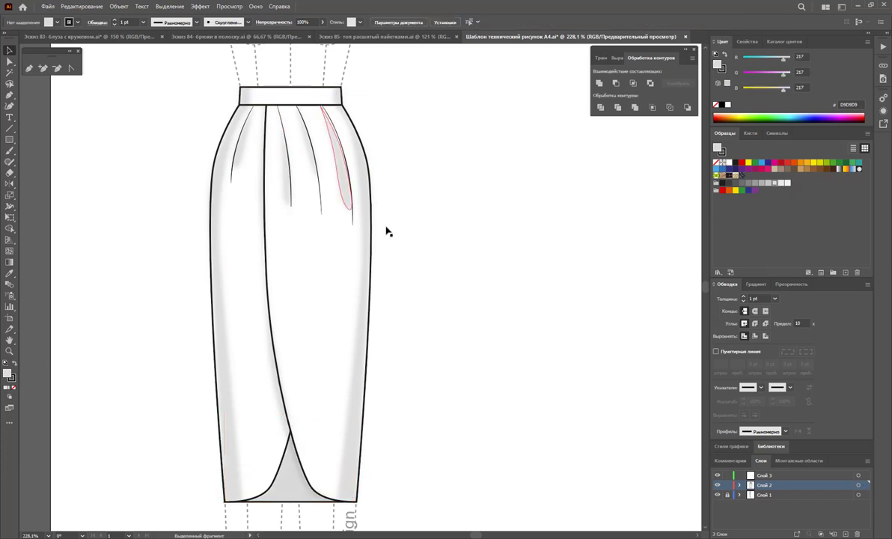
Zoom out to 100% to view the whole page
{"action": "key", "text": "z"}
{"action": "left_click", "coordinate": [381, 255], "text": "alt"}
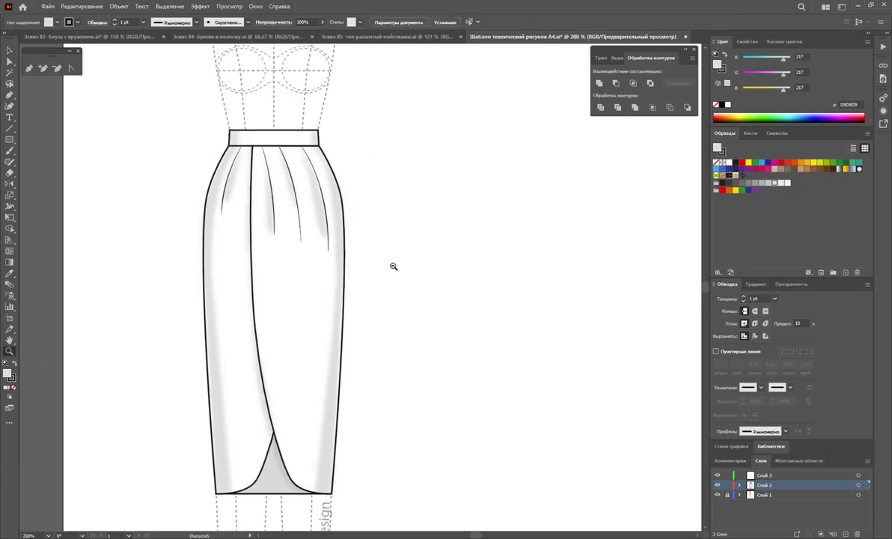
{"action": "left_click", "coordinate": [360, 324], "text": "alt"}
{"action": "left_click", "coordinate": [408, 314], "text": "alt"}
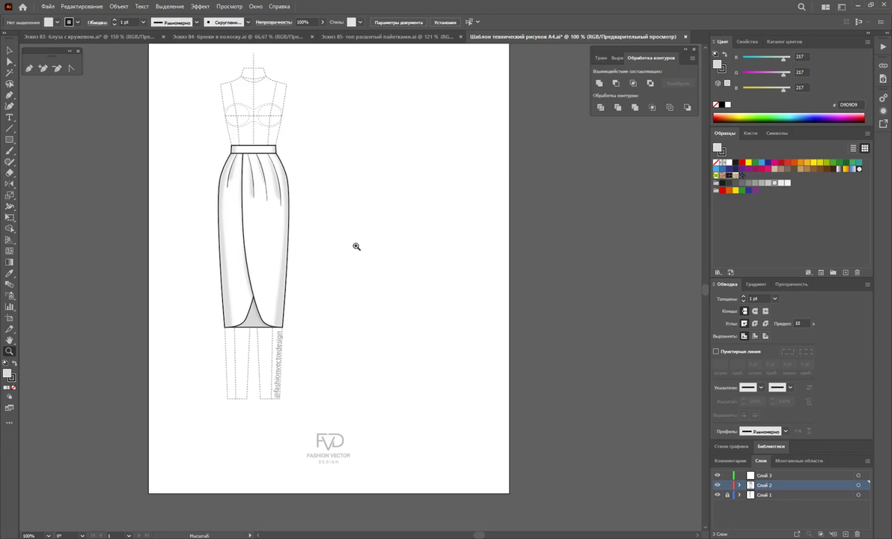
{"action": "scroll", "coordinate": [452, 293], "scroll_direction": "up", "scroll_amount": 1}
Zoom in on the waist pleats and select the group of waist darts
{"action": "mouse_move", "coordinate": [273, 192]}
{"action": "left_mouse_down"}
{"action": "mouse_move", "coordinate": [319, 231]}
{"action": "mouse_move", "coordinate": [478, 292]}
{"action": "mouse_move", "coordinate": [464, 290]}
{"action": "left_mouse_up"}
{"action": "left_click", "coordinate": [28, 68]}
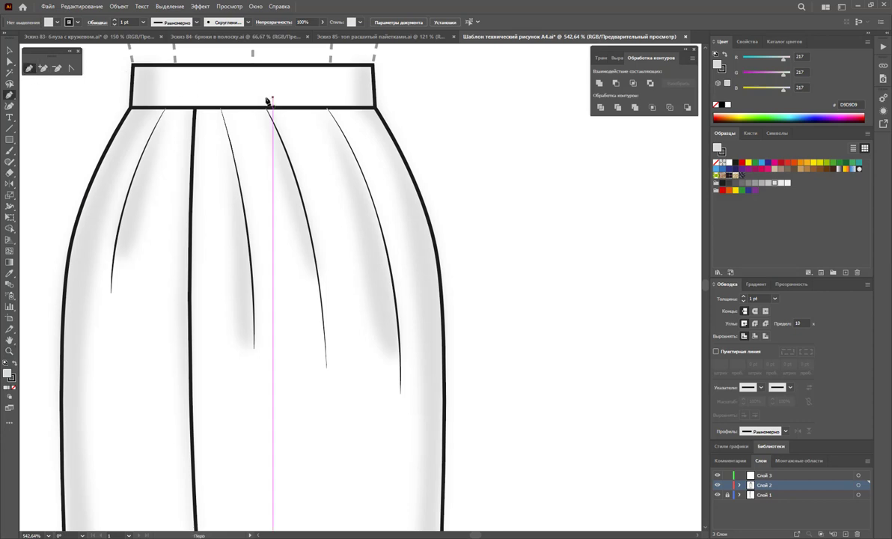
{"action": "left_click", "coordinate": [220, 111]}
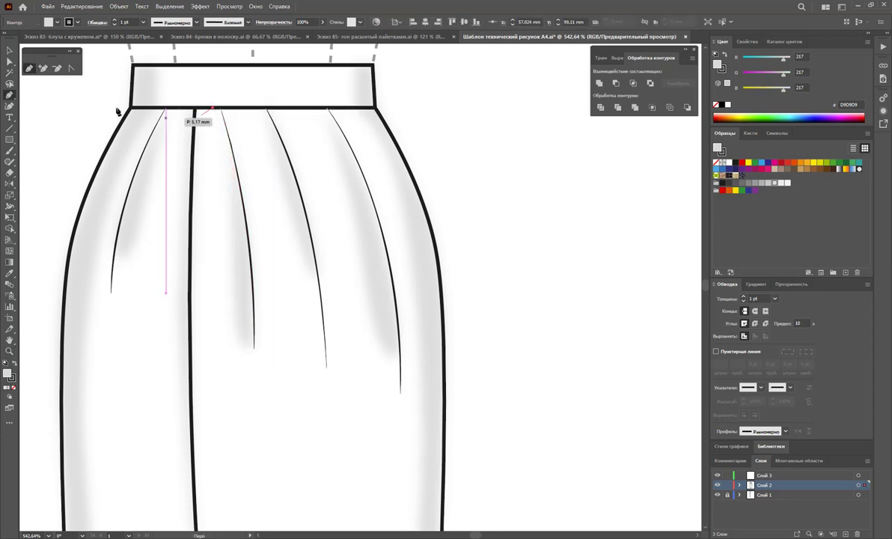
{"action": "left_click", "coordinate": [10, 51]}
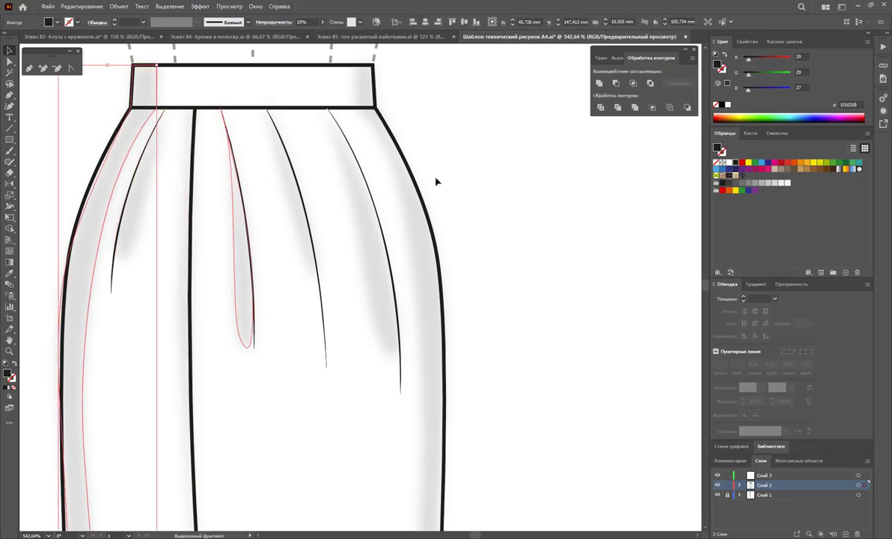
{"action": "left_click_drag", "start_coordinate": [447, 147], "coordinate": [52, 157]}
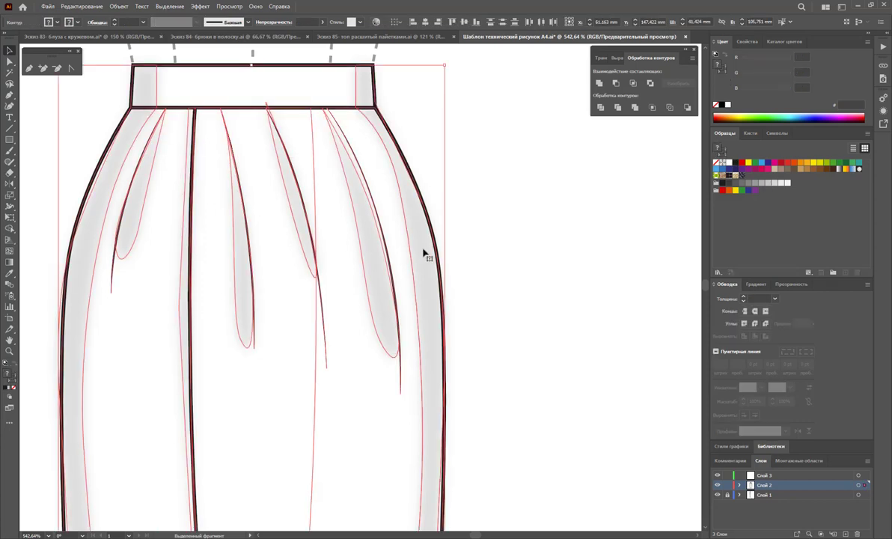
{"action": "left_click_drag", "start_coordinate": [494, 423], "coordinate": [477, 358]}
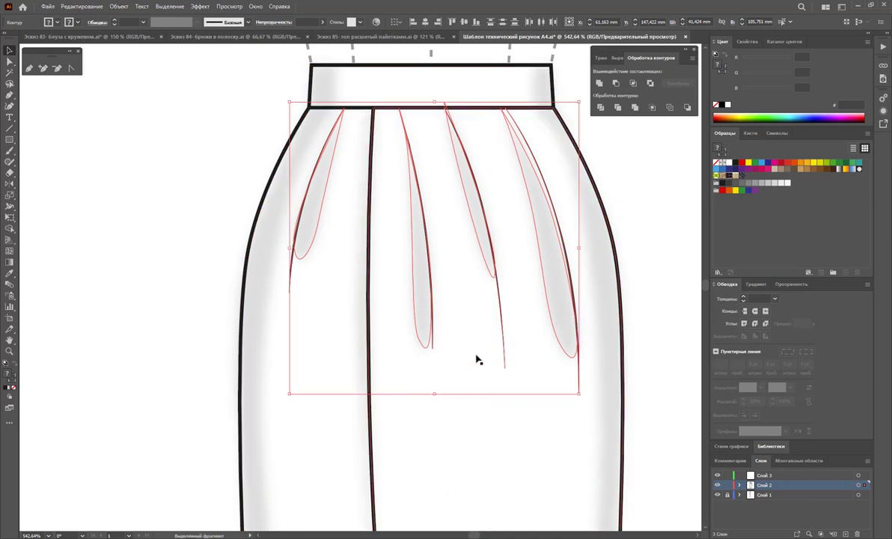
{"action": "scroll", "coordinate": [311, 249], "scroll_direction": "up", "scroll_amount": 1}
Delete the three grey dart fill shapes and make Слой 3 the working layer
{"action": "left_click", "coordinate": [416, 290]}
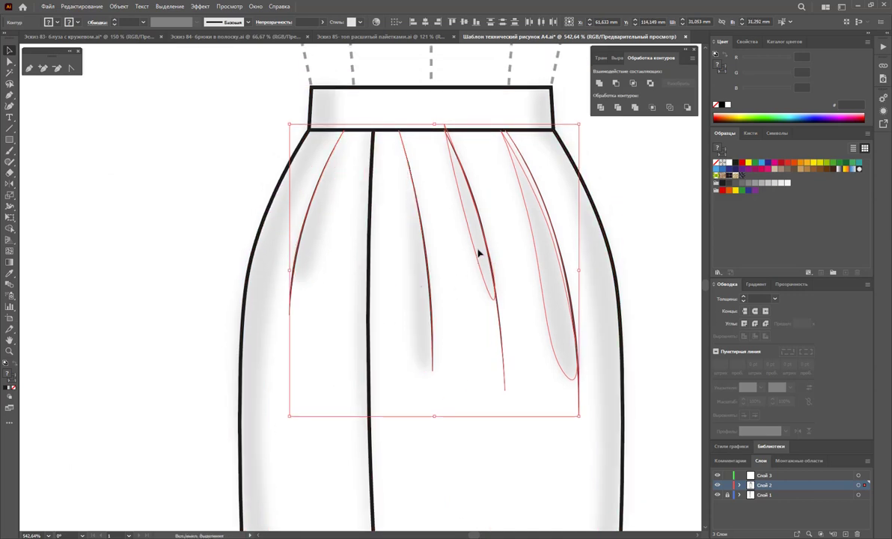
{"action": "left_click", "coordinate": [480, 253]}
{"action": "left_click", "coordinate": [560, 267]}
{"action": "left_click", "coordinate": [620, 274]}
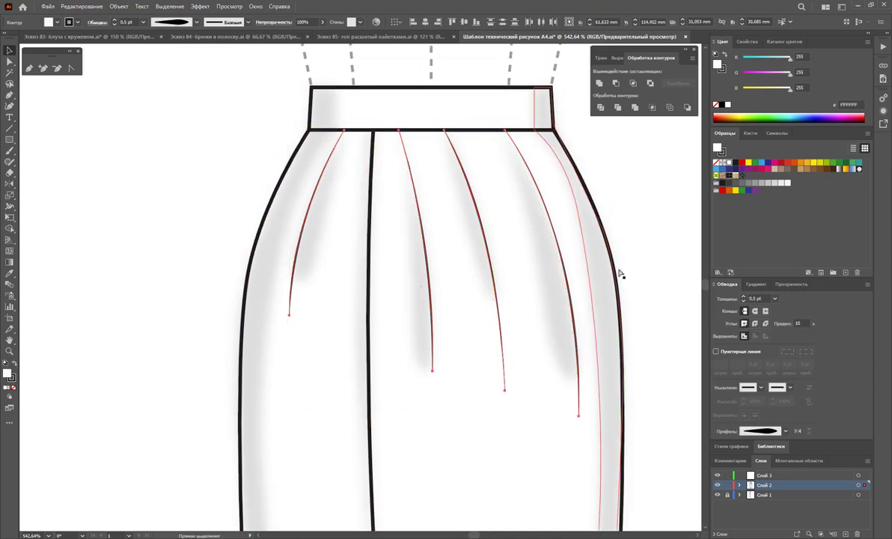
{"action": "key", "text": "v"}
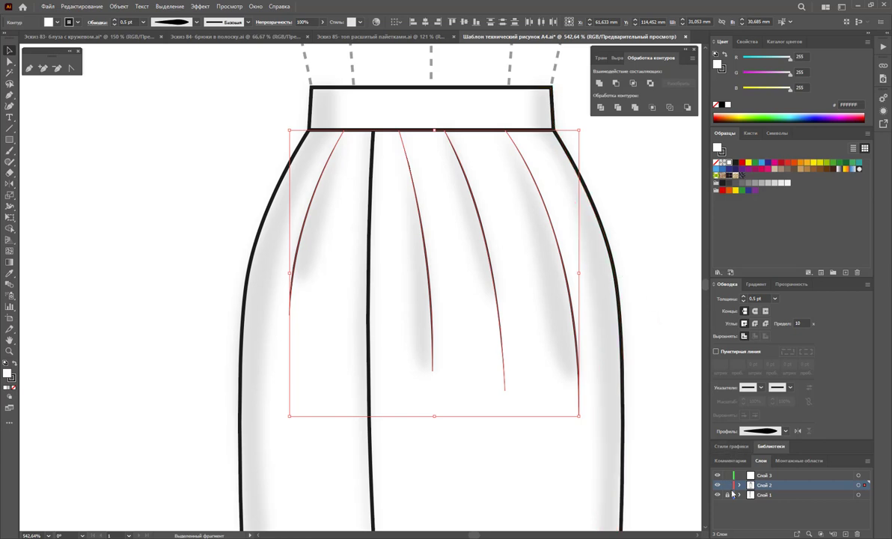
{"action": "left_click", "coordinate": [763, 476]}
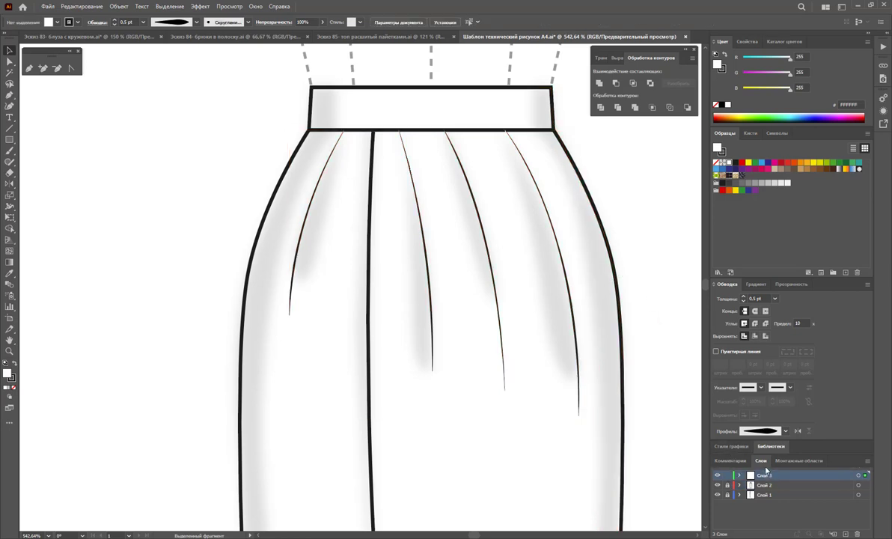
Paste the dart lines onto Слой 3 and pencil second edges for the two right darts
{"action": "key", "text": "ctrl+a"}
{"action": "scroll", "coordinate": [593, 282], "scroll_direction": "right", "scroll_amount": 2}
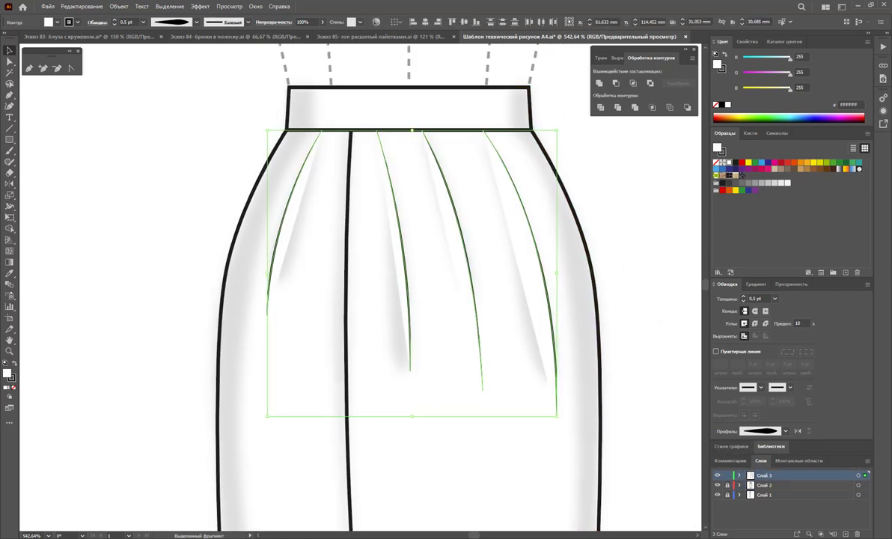
{"action": "scroll", "coordinate": [592, 283], "scroll_direction": "right", "scroll_amount": 3}
{"action": "scroll", "coordinate": [592, 282], "scroll_direction": "right", "scroll_amount": 1}
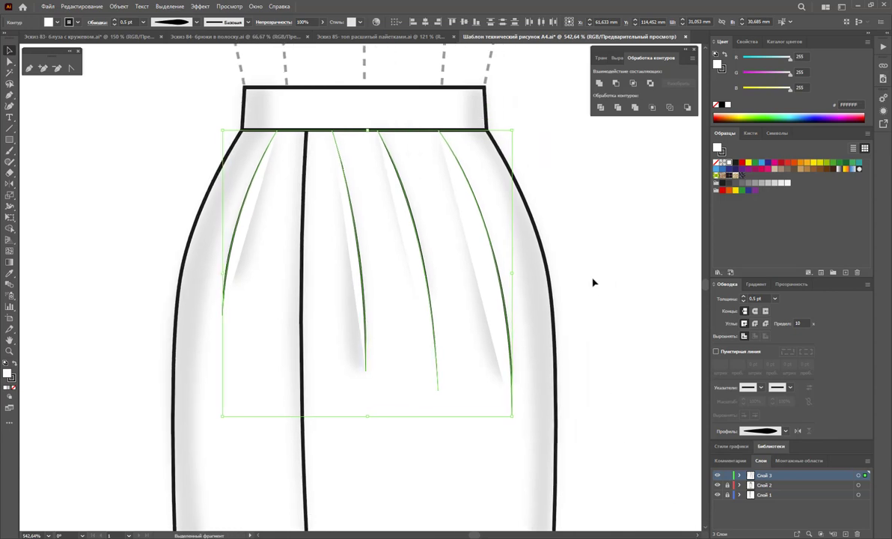
{"action": "left_click", "coordinate": [30, 69]}
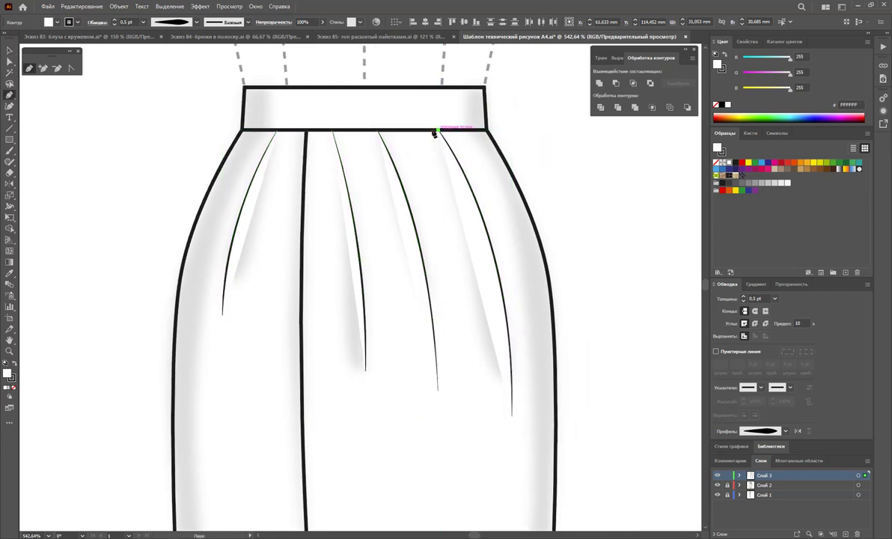
{"action": "mouse_move", "coordinate": [424, 131]}
{"action": "left_mouse_down"}
{"action": "mouse_move", "coordinate": [524, 409]}
{"action": "mouse_move", "coordinate": [512, 416]}
{"action": "left_mouse_up"}
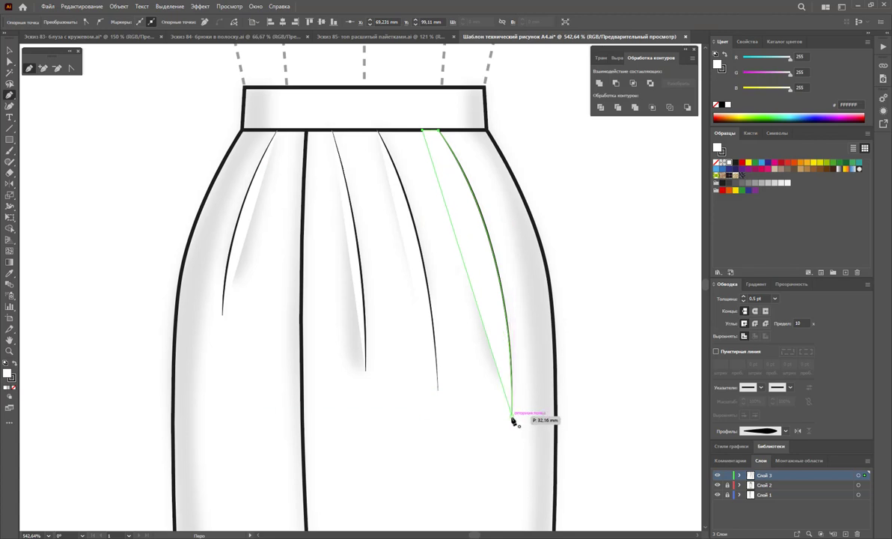
{"action": "left_click", "coordinate": [376, 134]}
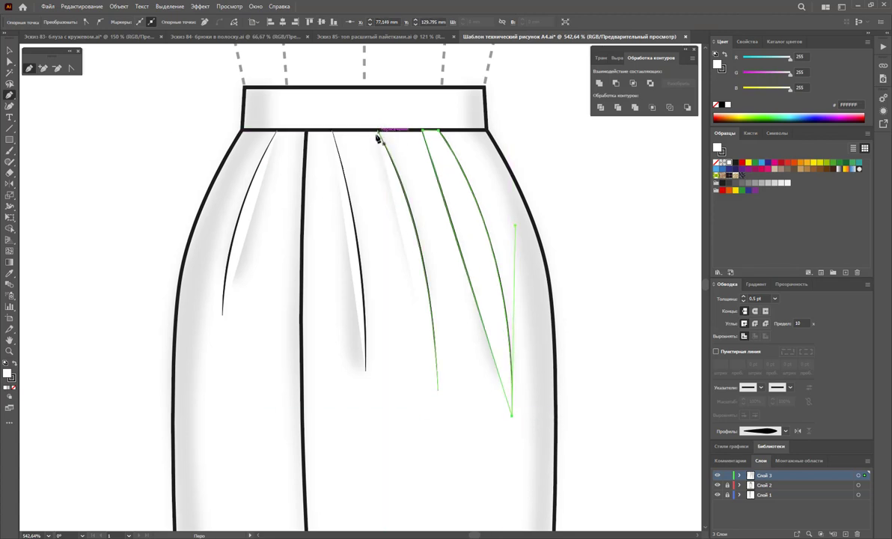
{"action": "left_click_drag", "start_coordinate": [357, 131], "coordinate": [436, 392]}
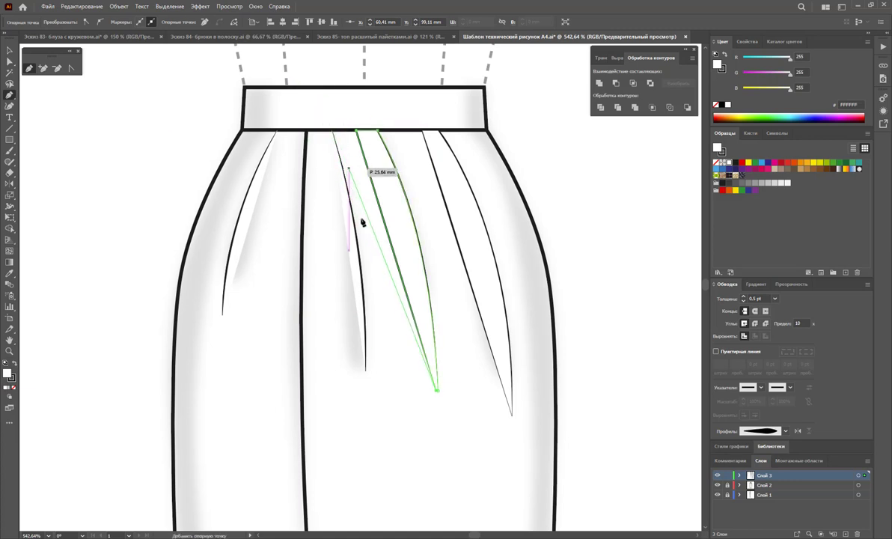
{"action": "left_click", "coordinate": [440, 394]}
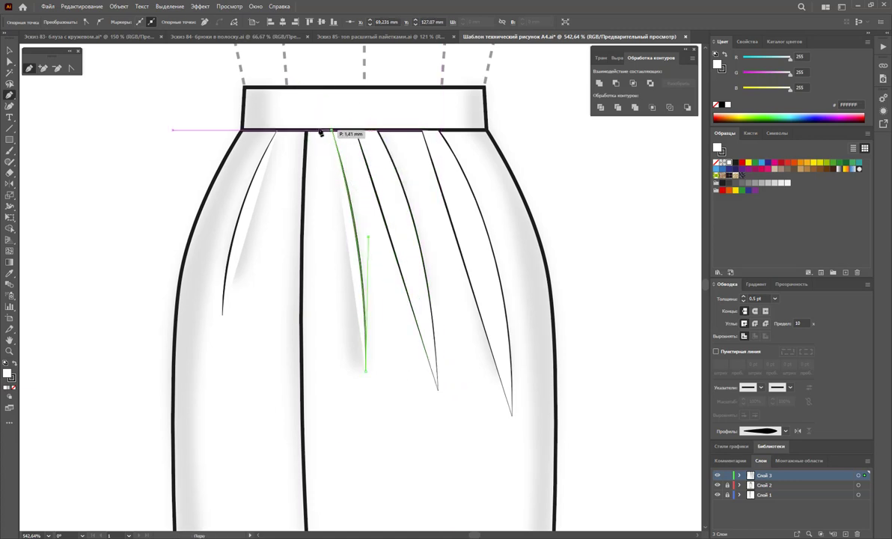
Pencil second edges for the two left darts and join the leftmost dart's ends
{"action": "mouse_move", "coordinate": [324, 134]}
{"action": "left_mouse_down"}
{"action": "mouse_move", "coordinate": [357, 223]}
{"action": "mouse_move", "coordinate": [366, 369]}
{"action": "left_mouse_up"}
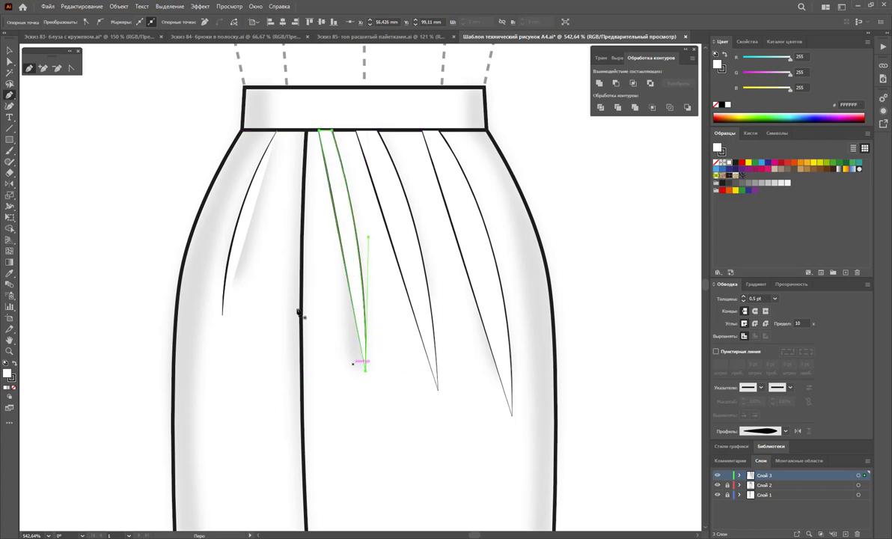
{"action": "mouse_move", "coordinate": [278, 132]}
{"action": "left_mouse_down"}
{"action": "mouse_move", "coordinate": [223, 296]}
{"action": "mouse_move", "coordinate": [223, 215]}
{"action": "left_mouse_up"}
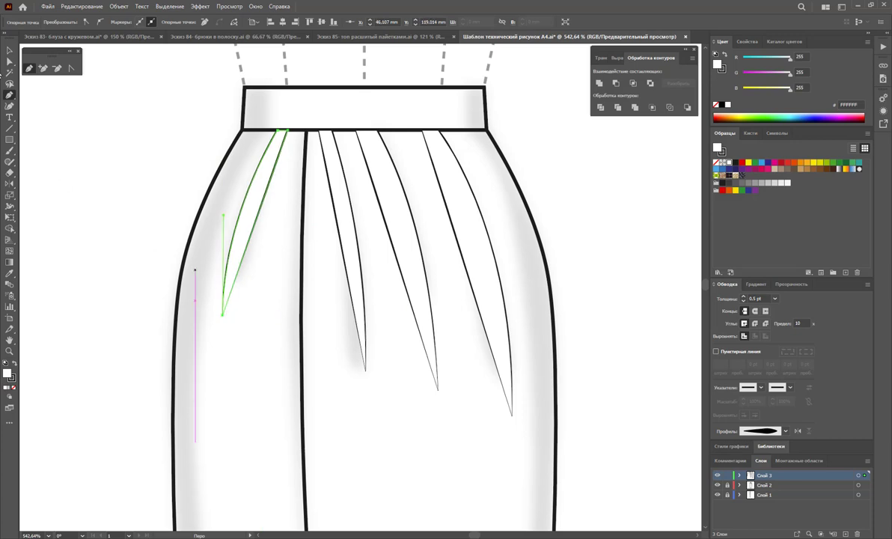
{"action": "left_click", "coordinate": [9, 63]}
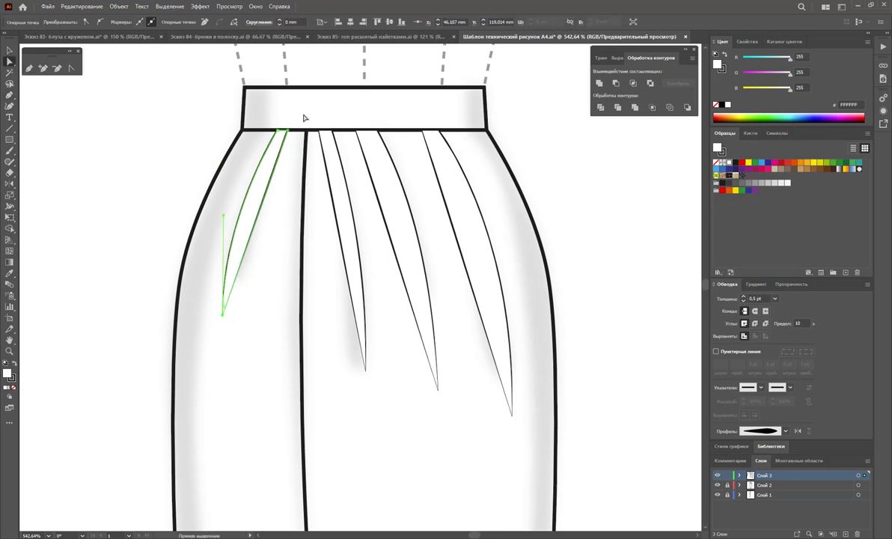
{"action": "left_click", "coordinate": [71, 68]}
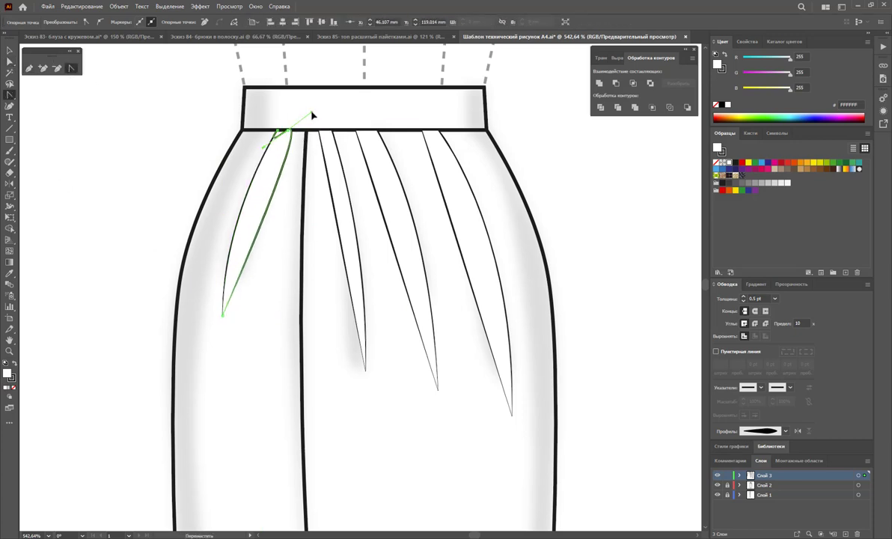
{"action": "mouse_move", "coordinate": [285, 191]}
{"action": "left_mouse_down"}
{"action": "mouse_move", "coordinate": [291, 126]}
{"action": "mouse_move", "coordinate": [227, 200]}
{"action": "left_mouse_up"}
Reshape the middle dart's top anchor into a smooth curve without a loop
{"action": "left_click", "coordinate": [10, 59]}
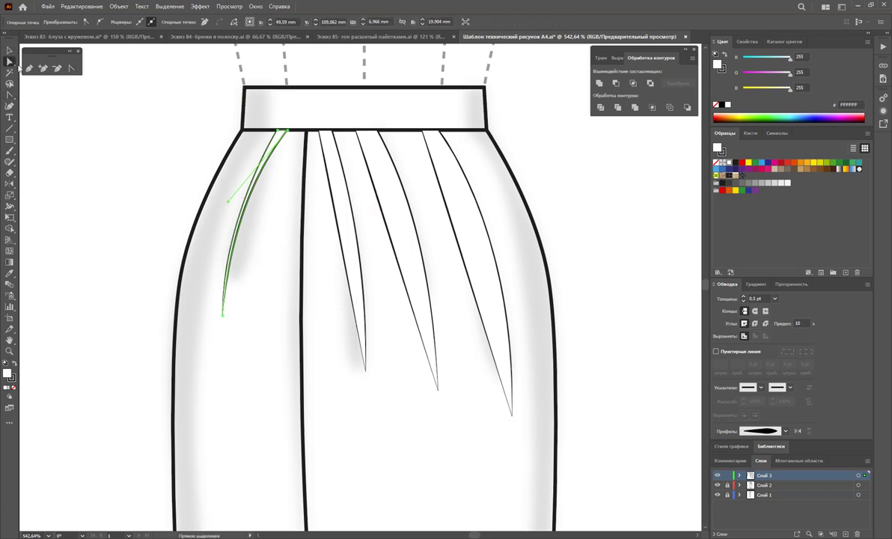
{"action": "left_click", "coordinate": [328, 170]}
{"action": "left_click", "coordinate": [71, 69]}
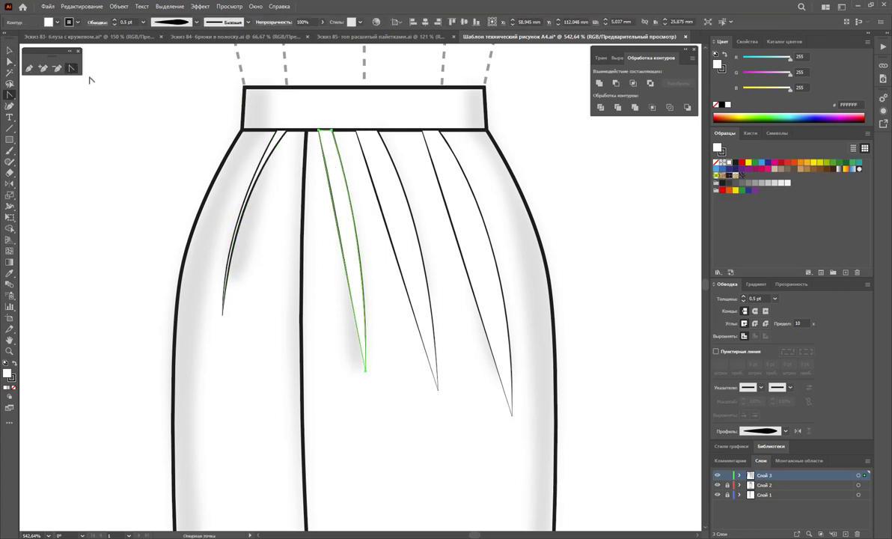
{"action": "left_click_drag", "start_coordinate": [316, 130], "coordinate": [306, 107]}
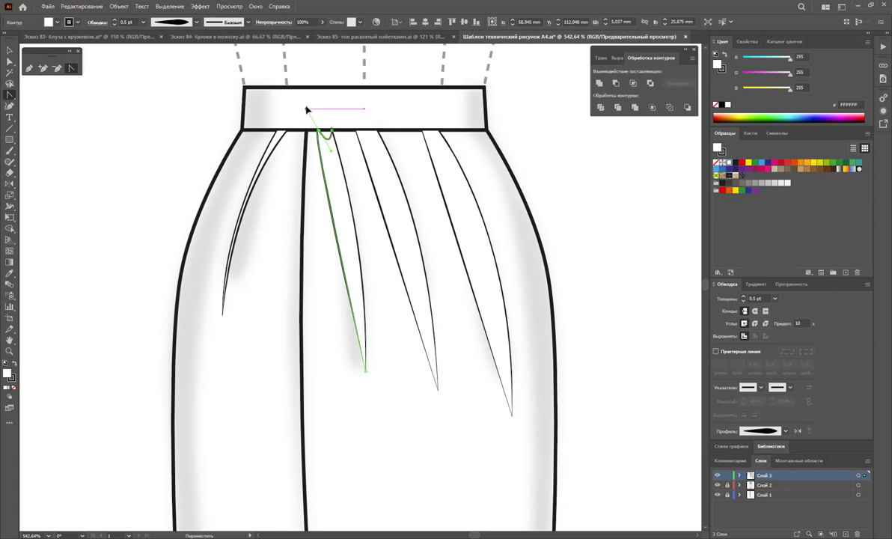
{"action": "mouse_move", "coordinate": [332, 155]}
{"action": "left_mouse_down"}
{"action": "mouse_move", "coordinate": [320, 121]}
{"action": "mouse_move", "coordinate": [348, 163]}
{"action": "left_mouse_up"}
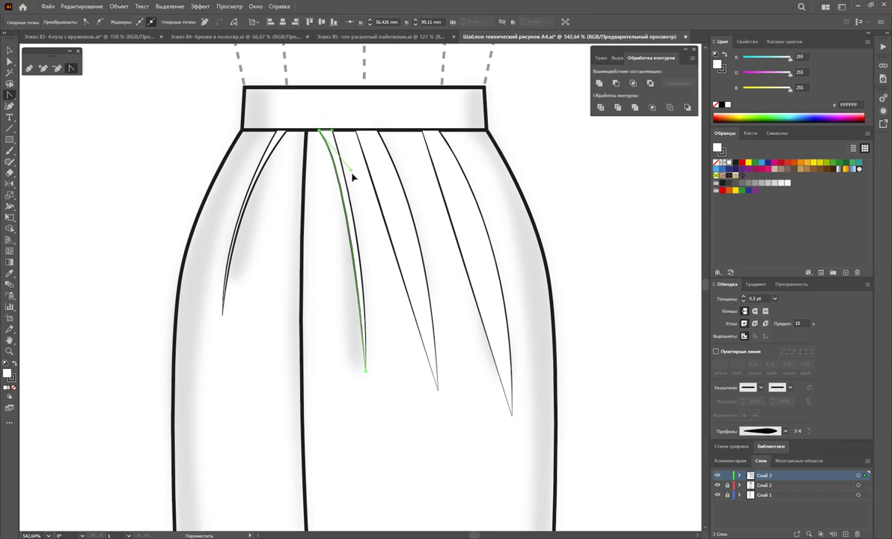
Smooth the neighbouring dart's top point and straighten its edge
{"action": "left_click", "coordinate": [9, 51]}
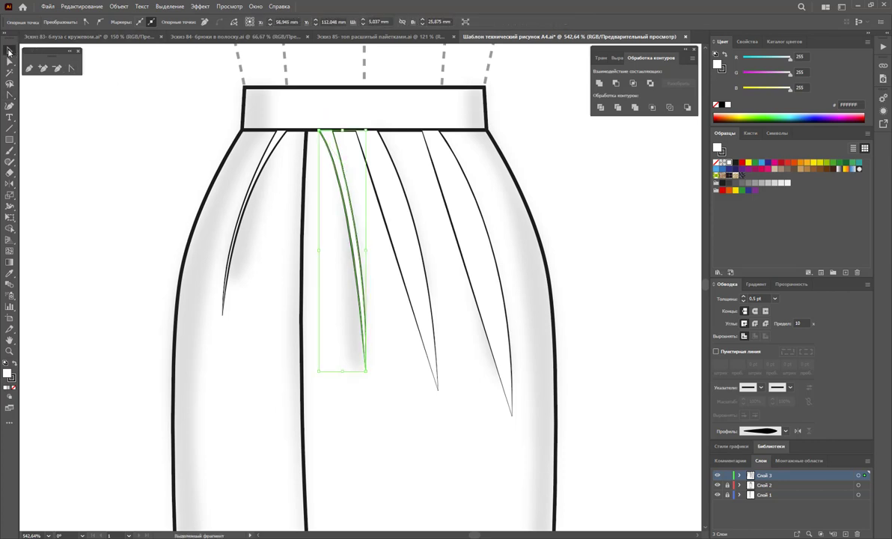
{"action": "left_click", "coordinate": [380, 164]}
{"action": "left_click", "coordinate": [71, 69]}
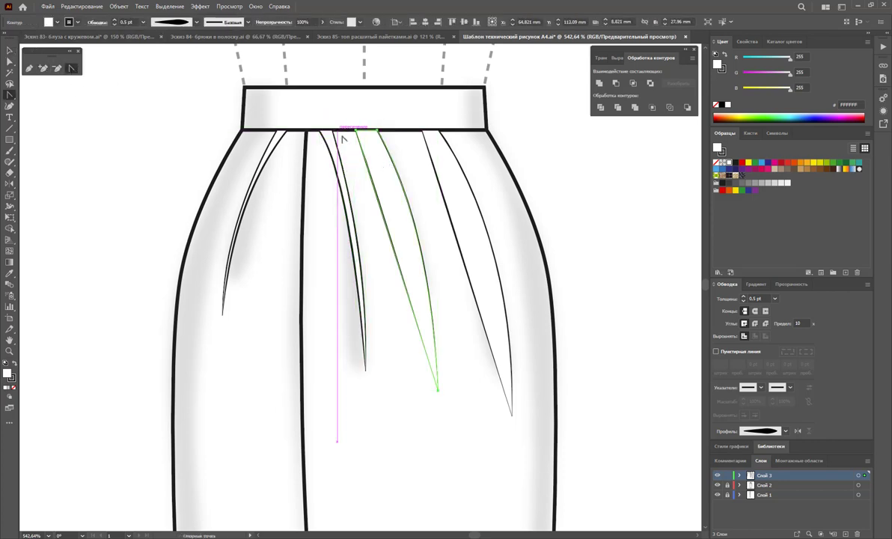
{"action": "left_click_drag", "start_coordinate": [356, 130], "coordinate": [412, 189]}
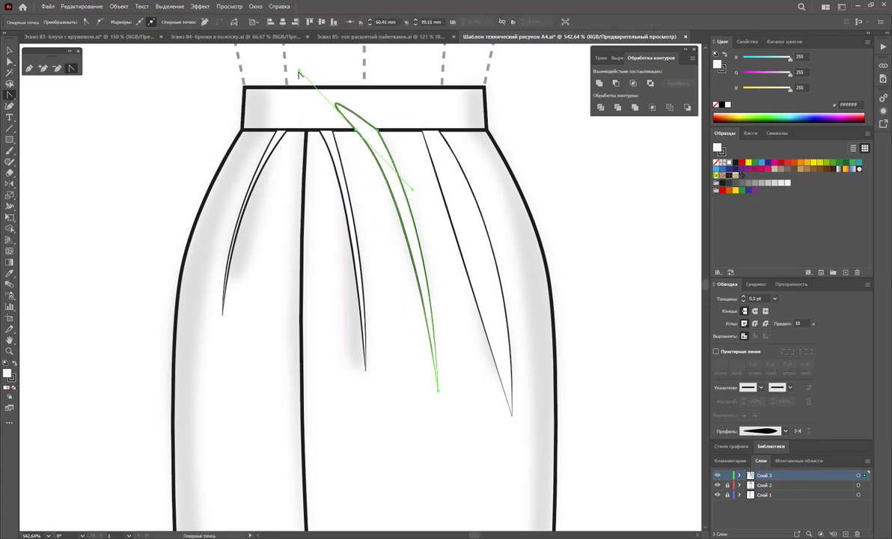
{"action": "left_click_drag", "start_coordinate": [299, 70], "coordinate": [428, 202]}
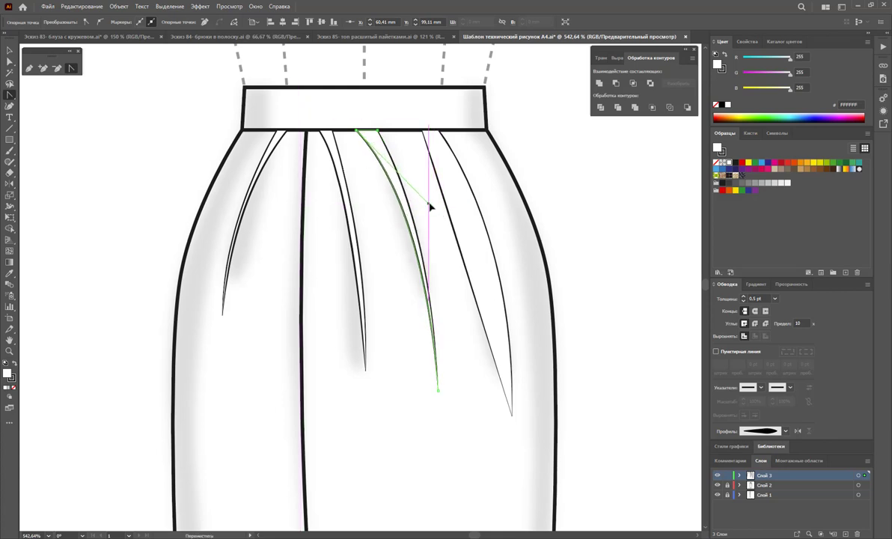
Try curving the right dart's top, undo it, and start selecting the darts
{"action": "left_click", "coordinate": [9, 61]}
{"action": "left_click", "coordinate": [457, 175]}
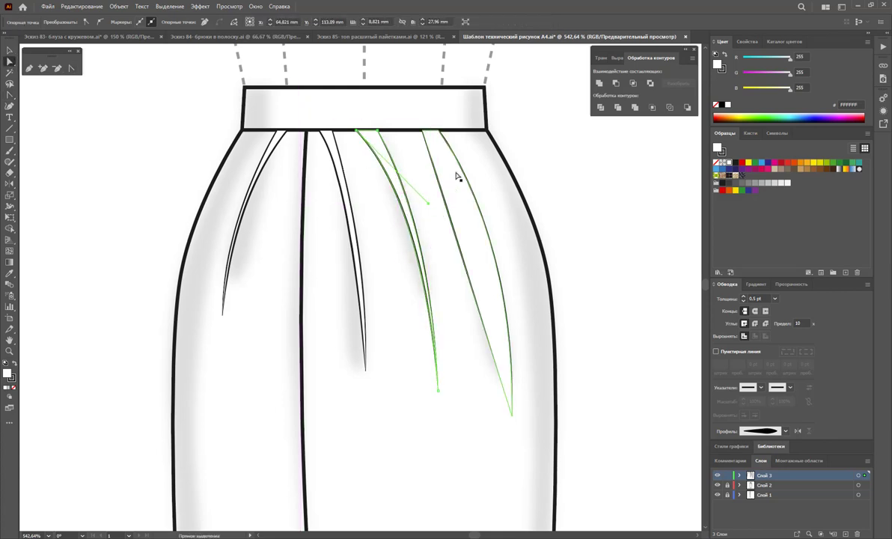
{"action": "left_click", "coordinate": [71, 69]}
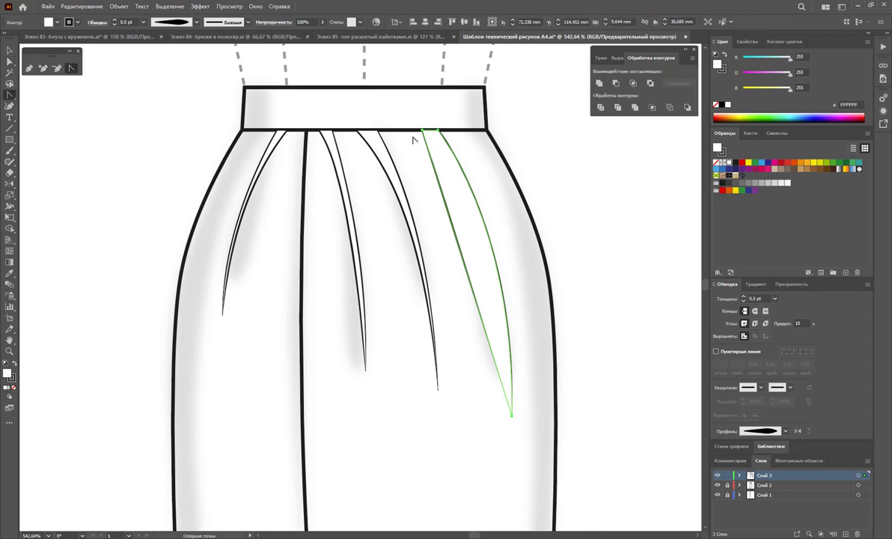
{"action": "mouse_move", "coordinate": [423, 131]}
{"action": "left_mouse_down"}
{"action": "mouse_move", "coordinate": [442, 110]}
{"action": "mouse_move", "coordinate": [527, 290]}
{"action": "mouse_move", "coordinate": [515, 281]}
{"action": "mouse_move", "coordinate": [513, 239]}
{"action": "left_mouse_up"}
{"action": "scroll", "coordinate": [330, 90], "scroll_direction": "up", "scroll_amount": 2}
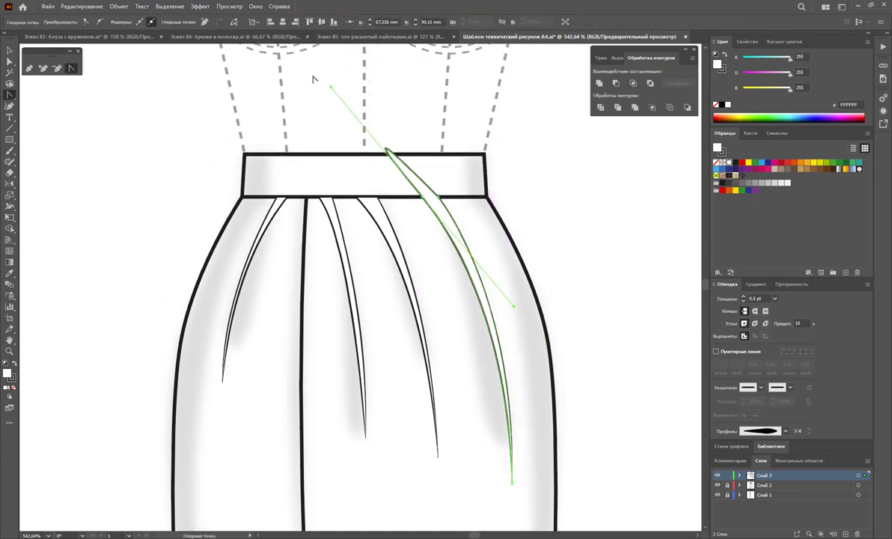
{"action": "key", "text": "ctrl+z"}
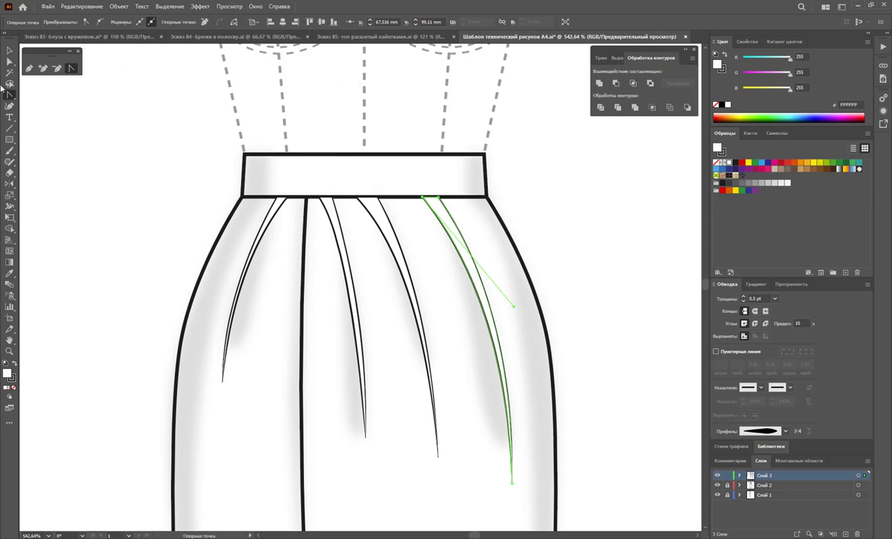
{"action": "left_click", "coordinate": [9, 51]}
{"action": "left_click", "coordinate": [378, 220], "text": "shift"}
Delete the stray faint shape beside the right dart
{"action": "left_click", "coordinate": [338, 219], "text": "shift"}
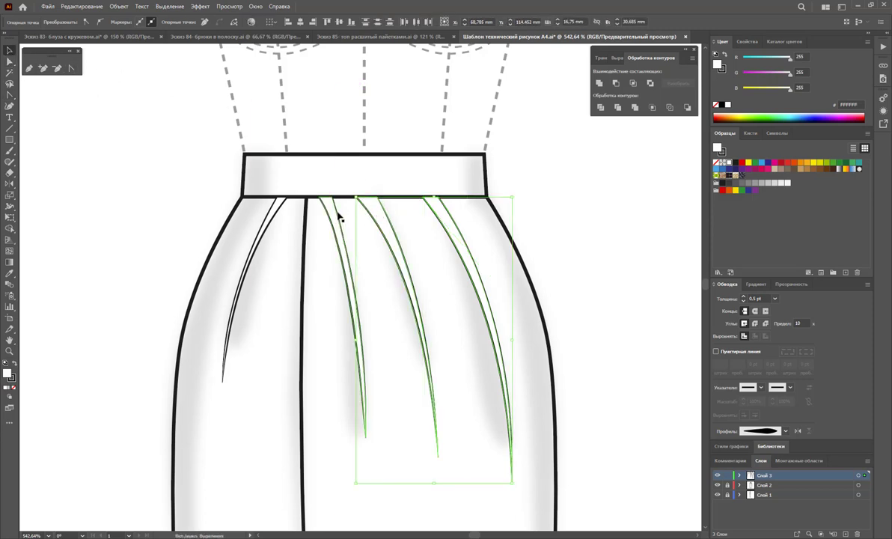
{"action": "left_click", "coordinate": [275, 210], "text": "shift"}
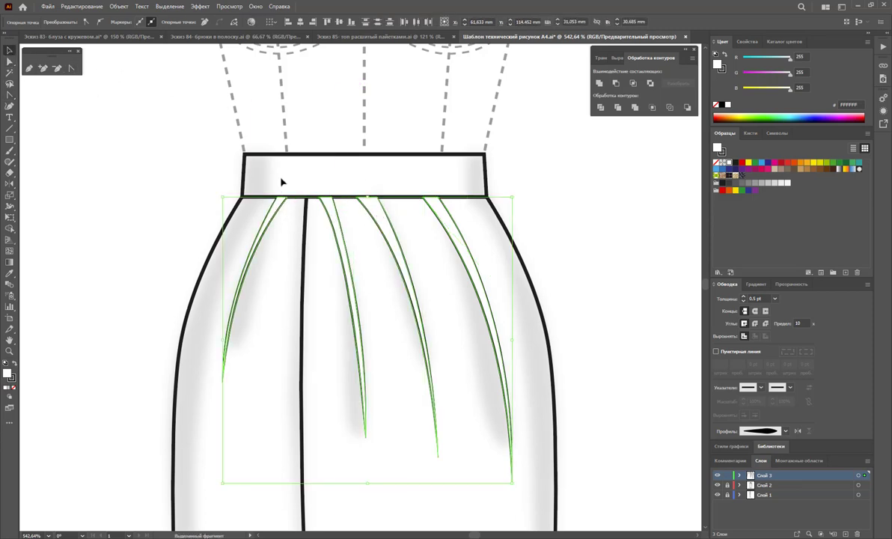
{"action": "key", "text": "ctrl+z"}
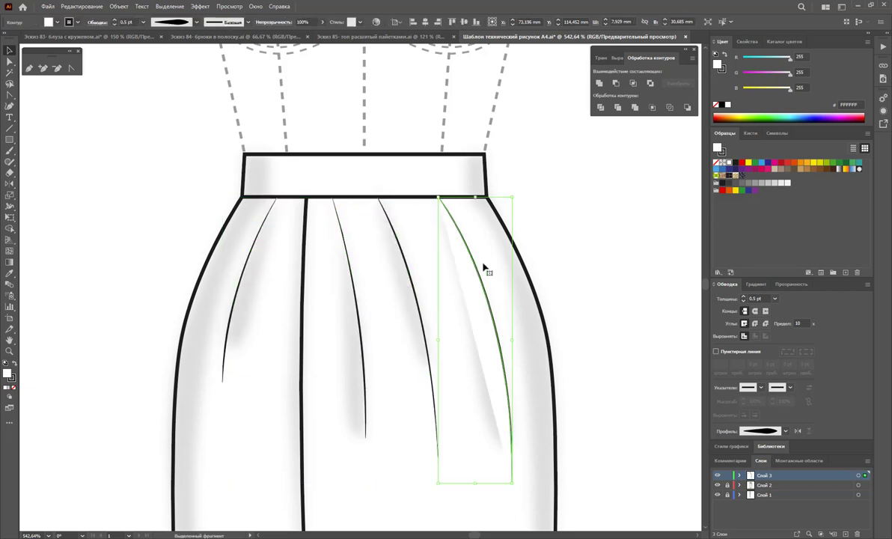
{"action": "scroll", "coordinate": [483, 268], "scroll_direction": "down", "scroll_amount": 1}
{"action": "left_click", "coordinate": [575, 358]}
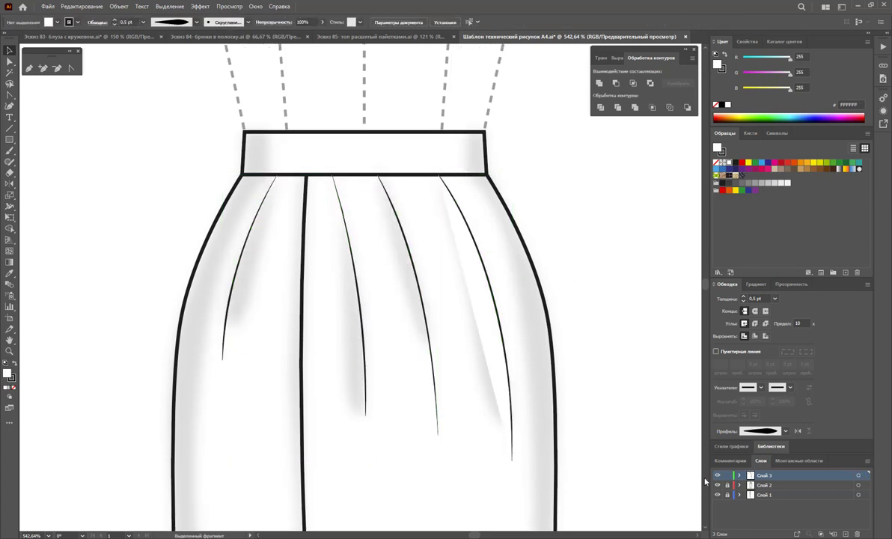
{"action": "left_click", "coordinate": [507, 331]}
{"action": "left_click_drag", "start_coordinate": [510, 333], "coordinate": [606, 331]}
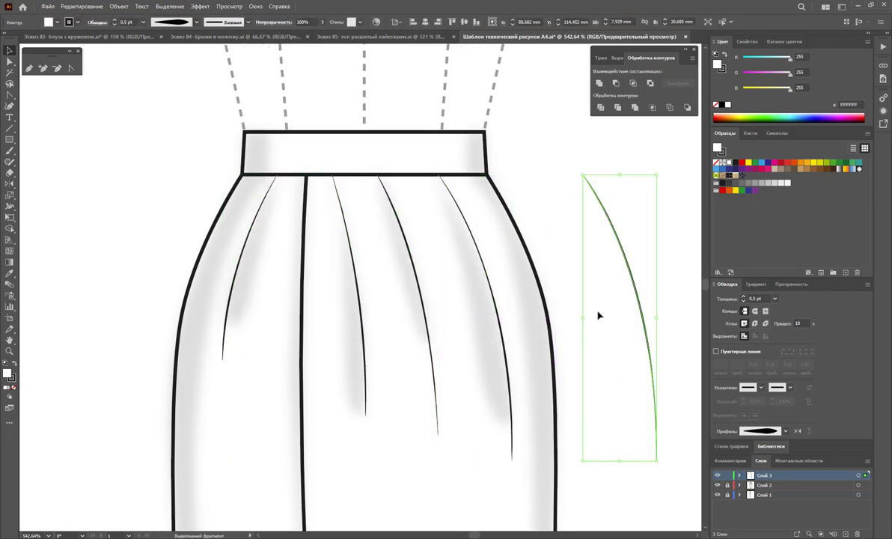
{"action": "key", "text": "Delete"}
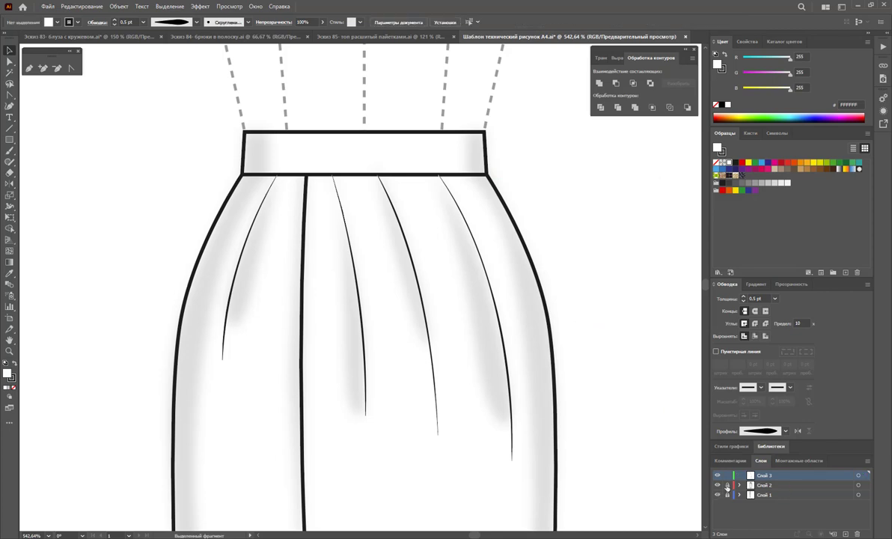
Select only the dart wedges and give them a dark-to-light gradient fill
{"action": "left_click", "coordinate": [500, 321]}
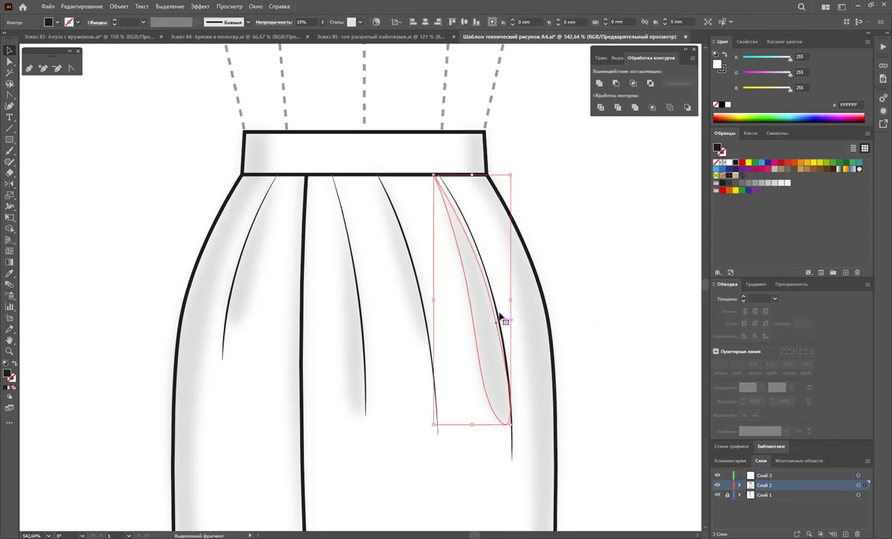
{"action": "left_click_drag", "start_coordinate": [597, 269], "coordinate": [163, 284]}
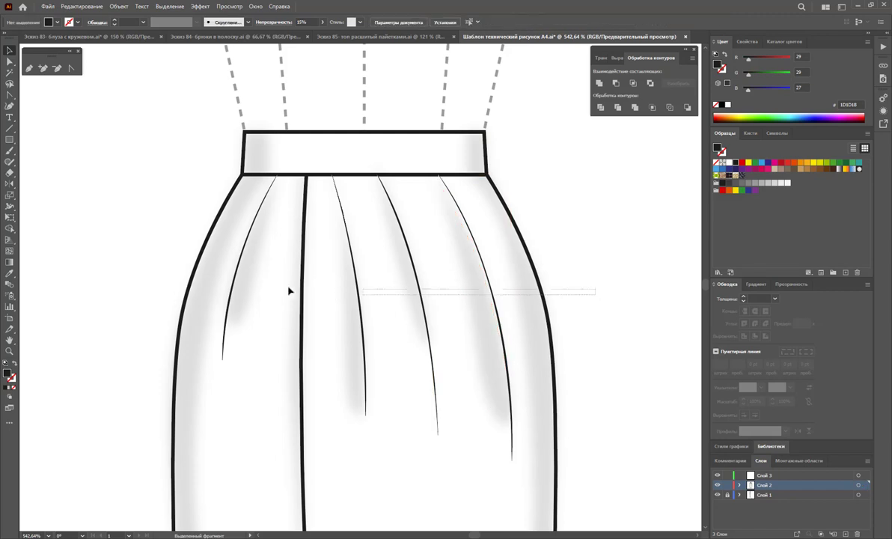
{"action": "left_click_drag", "start_coordinate": [145, 443], "coordinate": [537, 432]}
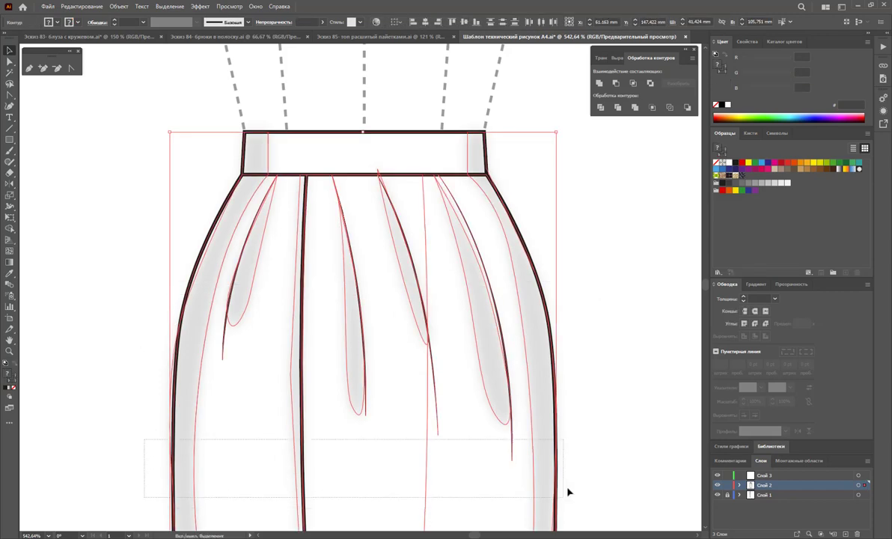
{"action": "left_click", "coordinate": [494, 386], "text": "shift"}
{"action": "left_click", "coordinate": [422, 313], "text": "shift"}
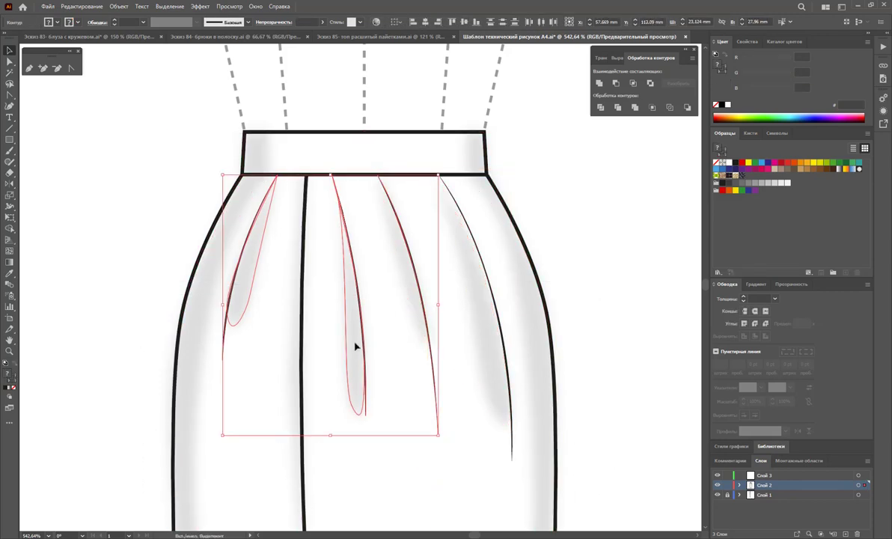
{"action": "left_click", "coordinate": [357, 347], "text": "shift"}
{"action": "left_click", "coordinate": [236, 301], "text": "shift"}
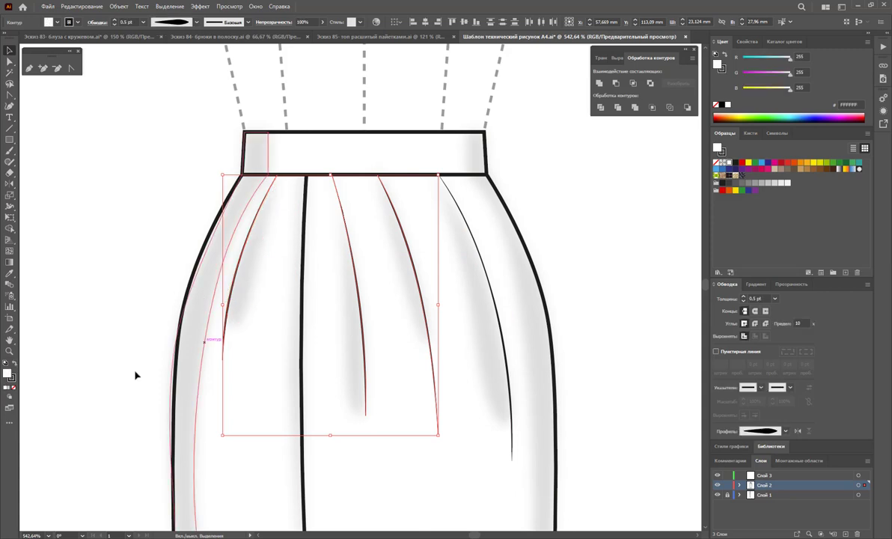
{"action": "left_click", "coordinate": [12, 388]}
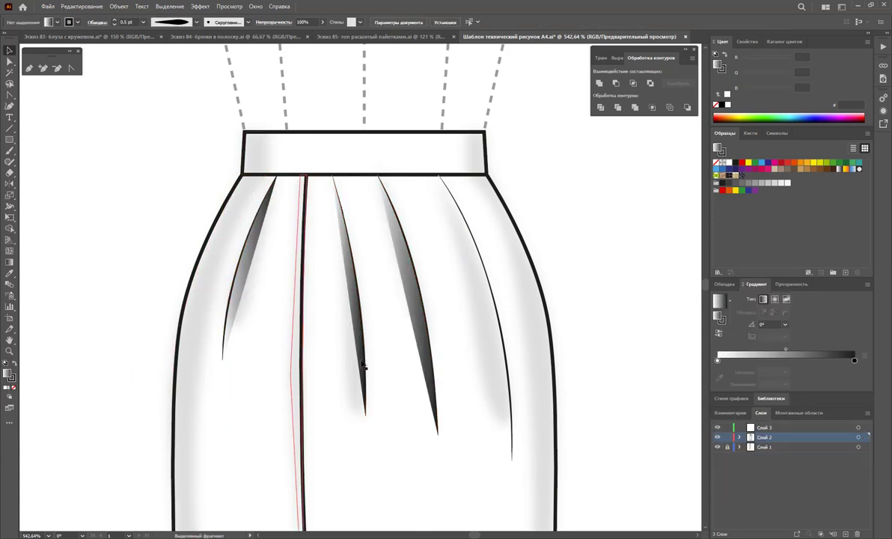
Undo the darts' gradient fill, restoring them as closed wedges with solid black fill
{"action": "left_click", "coordinate": [153, 395]}
{"action": "key", "text": "Delete"}
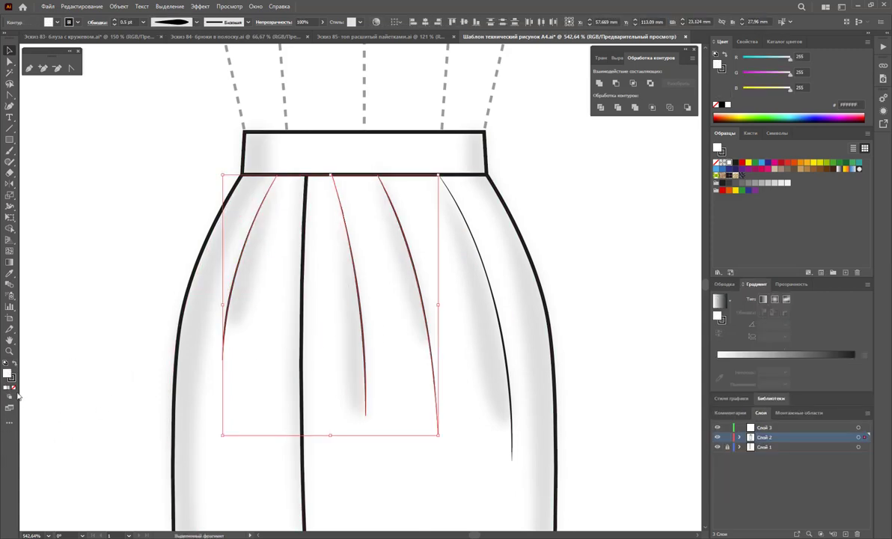
{"action": "left_click", "coordinate": [127, 345]}
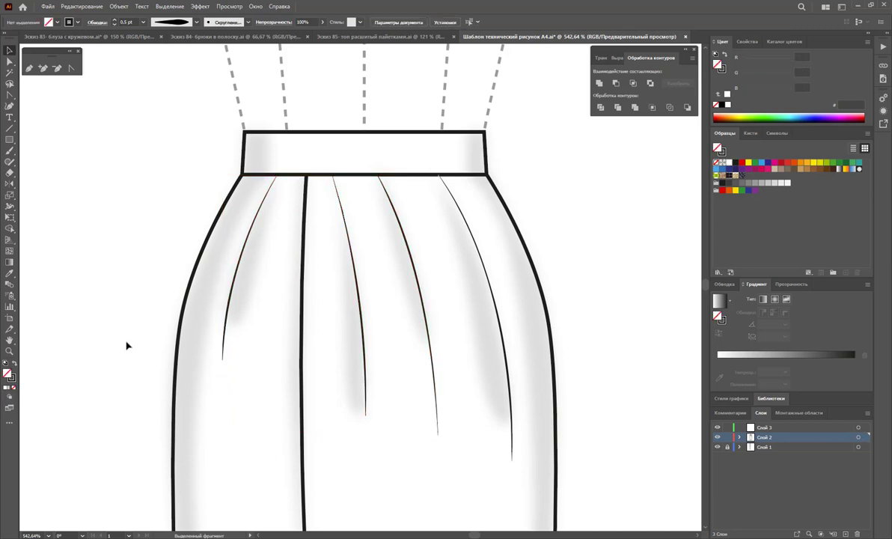
{"action": "key", "text": "a"}
{"action": "key", "text": "ctrl+z"}
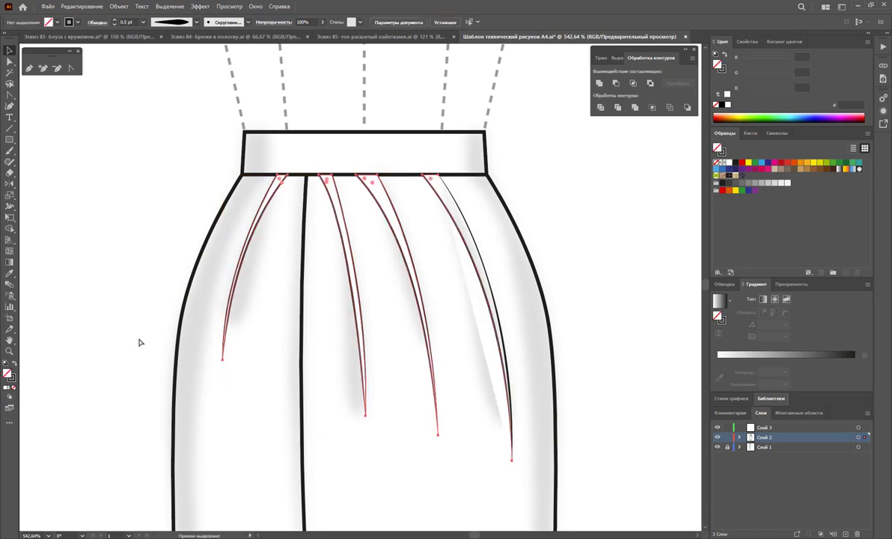
{"action": "key", "text": "v"}
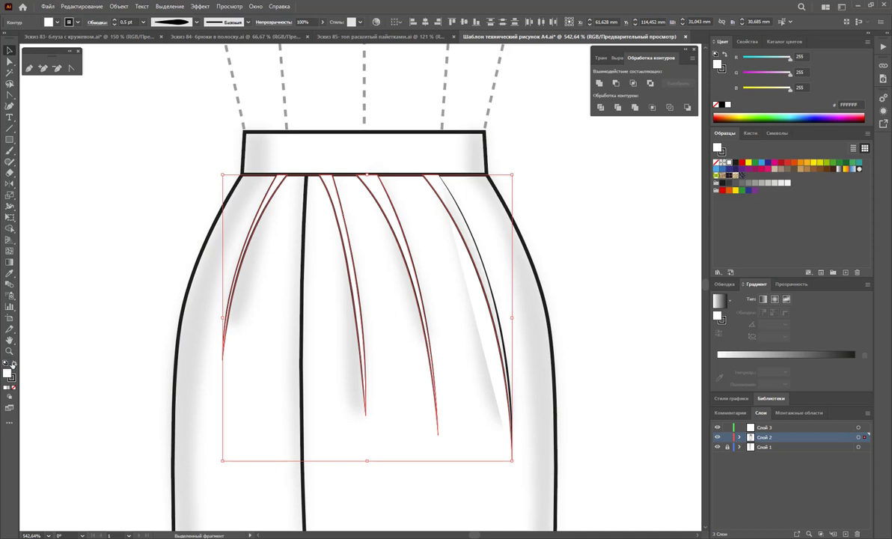
{"action": "left_click", "coordinate": [13, 364]}
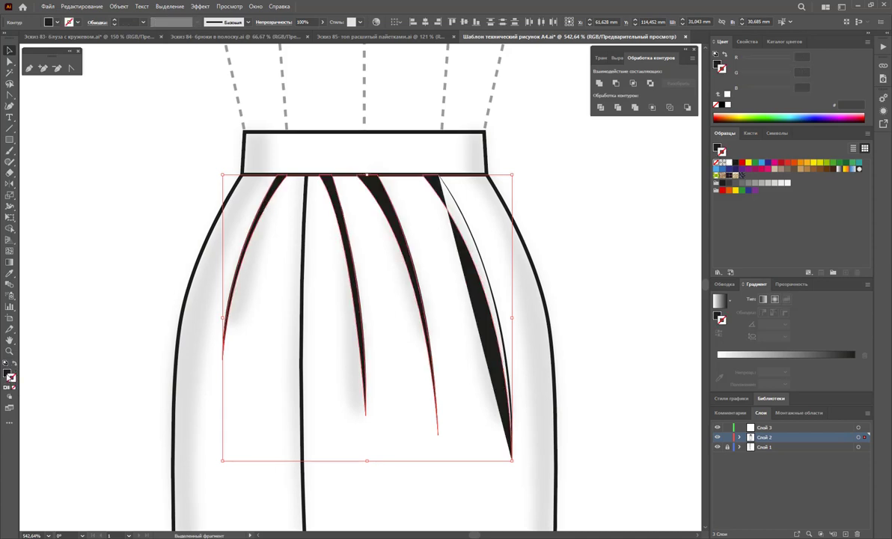
{"action": "left_click", "coordinate": [14, 378]}
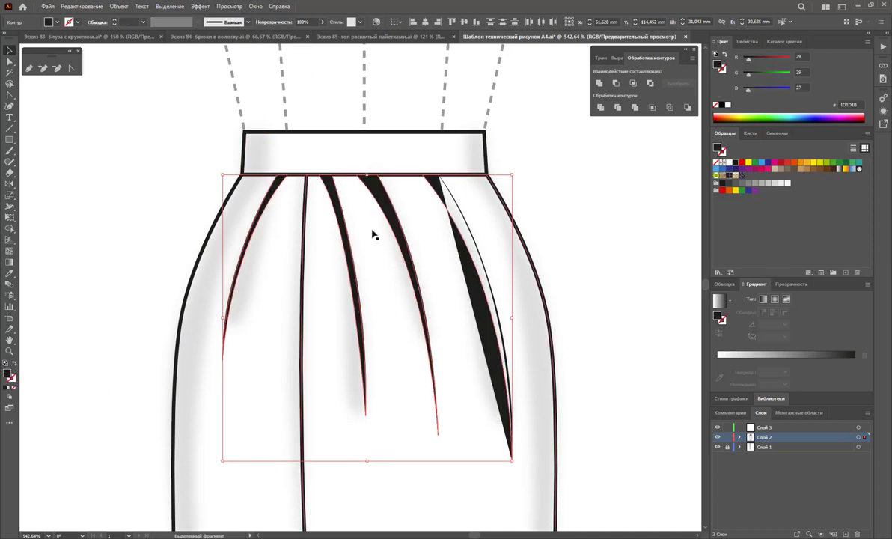
Redraw the rightmost dart path from its top point down to its bottom tip
{"action": "left_click", "coordinate": [12, 62]}
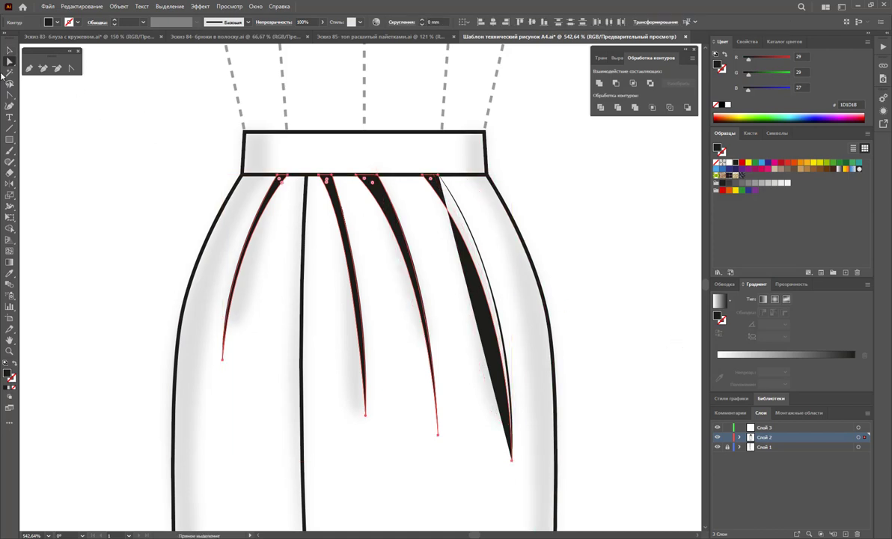
{"action": "left_click", "coordinate": [30, 68]}
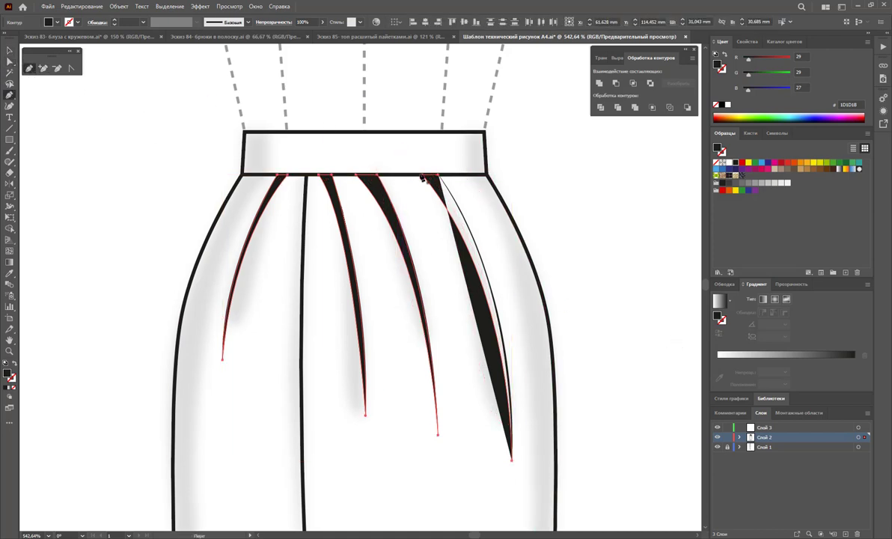
{"action": "left_click", "coordinate": [440, 179]}
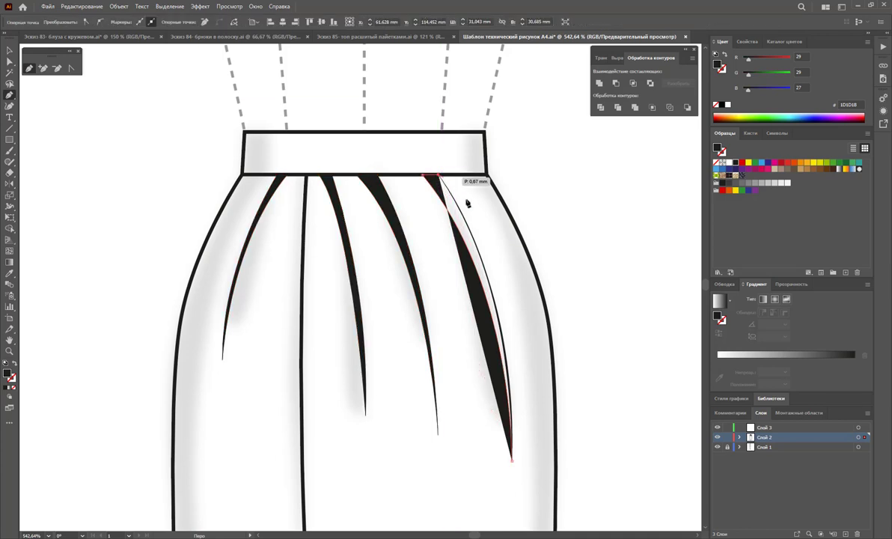
{"action": "left_click", "coordinate": [512, 460]}
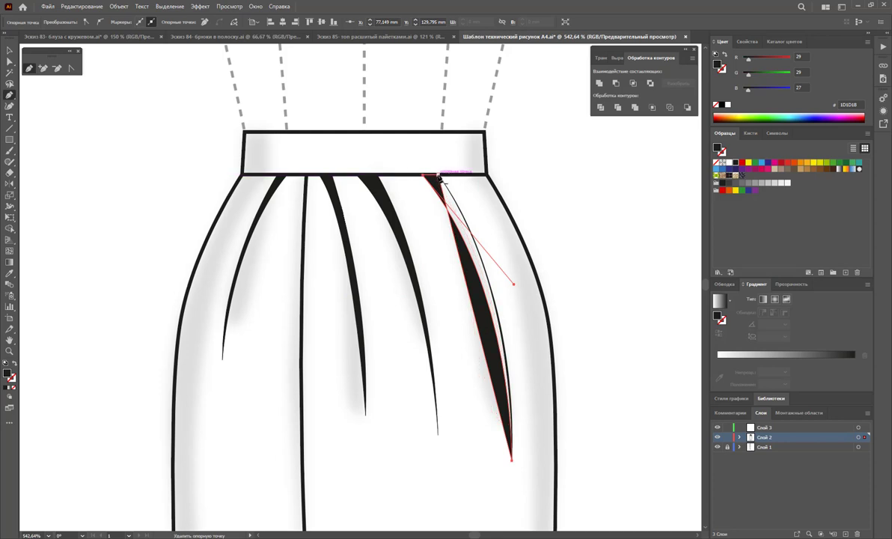
{"action": "left_click_drag", "start_coordinate": [422, 175], "coordinate": [424, 176]}
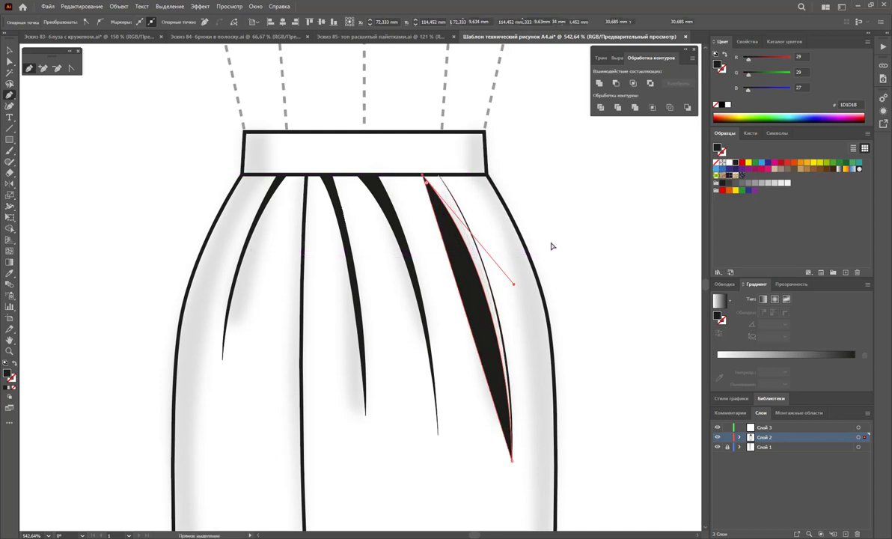
{"action": "left_click", "coordinate": [447, 197]}
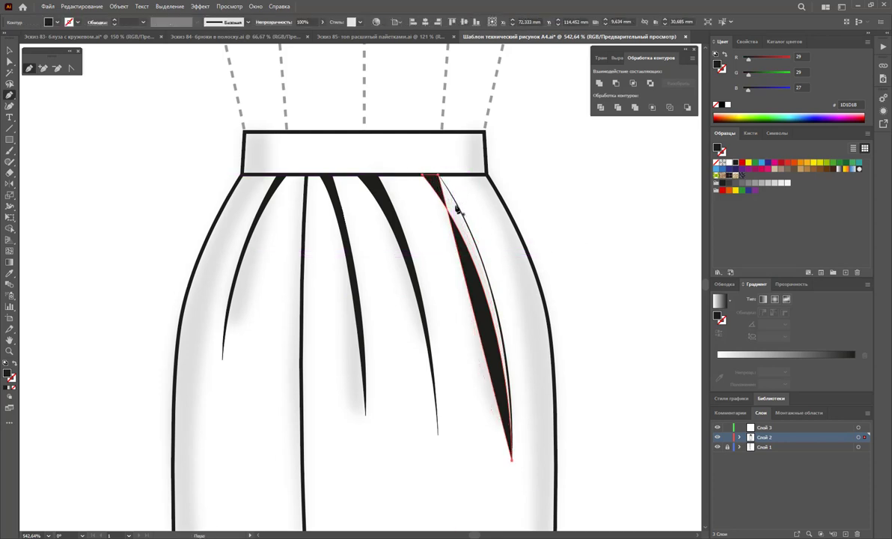
Bow the dart's edge toward the outer seam and make its top anchor a sharp corner
{"action": "left_click", "coordinate": [9, 60]}
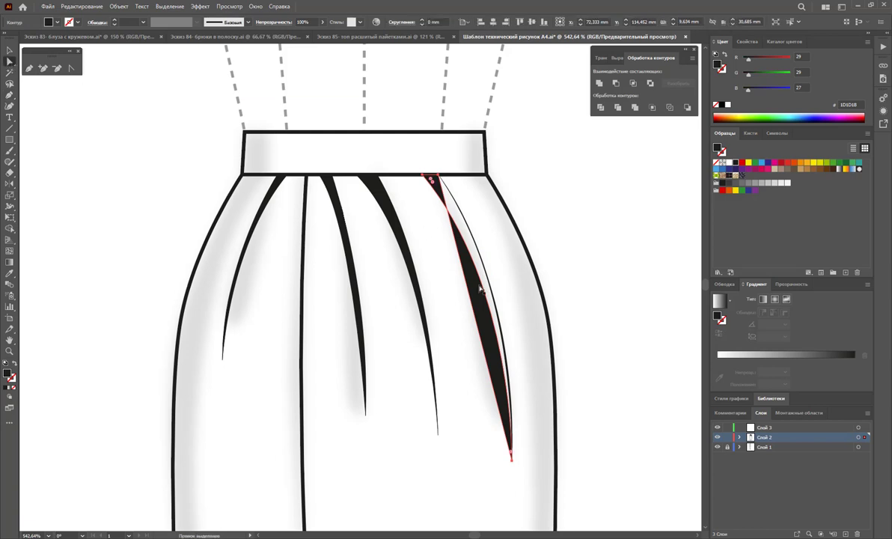
{"action": "left_click", "coordinate": [512, 458]}
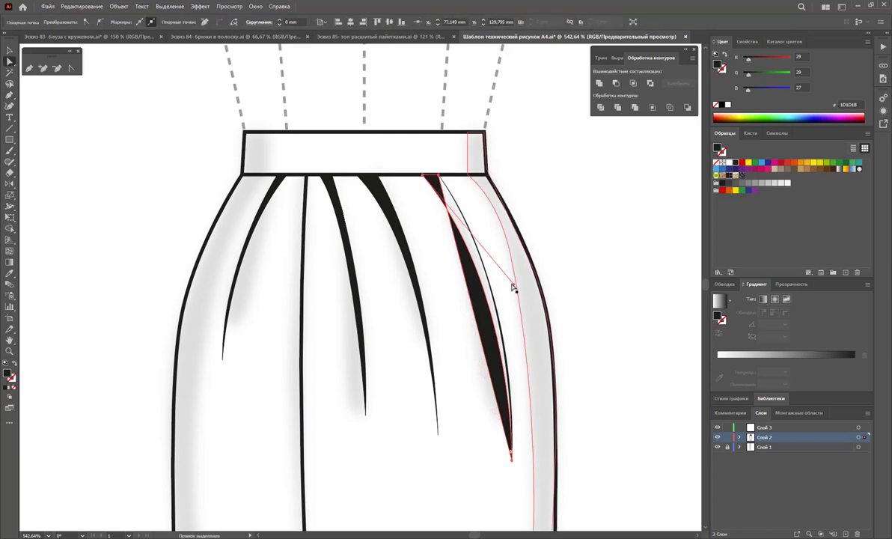
{"action": "left_click_drag", "start_coordinate": [513, 287], "coordinate": [449, 313]}
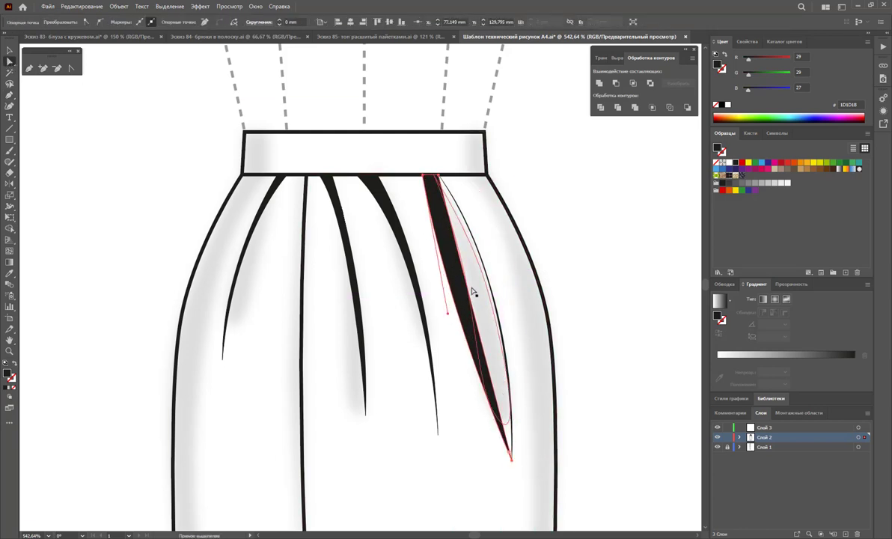
{"action": "left_click", "coordinate": [71, 68]}
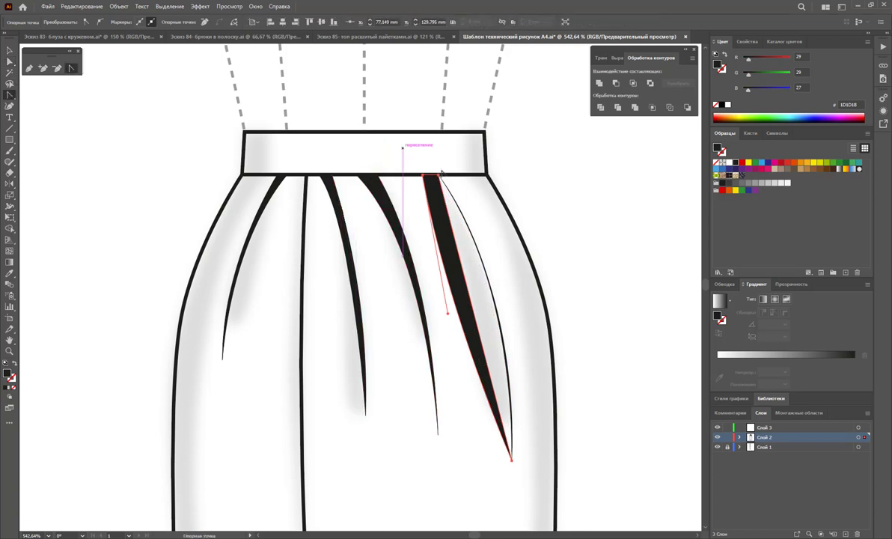
{"action": "left_click_drag", "start_coordinate": [442, 178], "coordinate": [524, 305]}
{"action": "scroll", "coordinate": [352, 78], "scroll_direction": "up", "scroll_amount": 1}
{"action": "mouse_move", "coordinate": [352, 79]}
{"action": "left_mouse_down"}
{"action": "mouse_move", "coordinate": [423, 208]}
{"action": "mouse_move", "coordinate": [378, 169]}
{"action": "mouse_move", "coordinate": [382, 140]}
{"action": "mouse_move", "coordinate": [508, 377]}
{"action": "mouse_move", "coordinate": [521, 359]}
{"action": "mouse_move", "coordinate": [522, 313]}
{"action": "left_mouse_up"}
{"action": "left_click", "coordinate": [423, 210]}
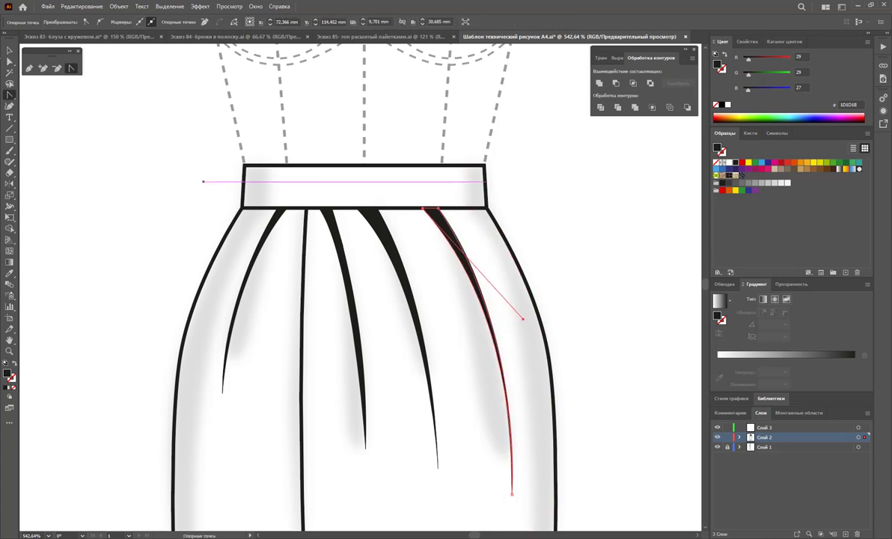
Select all four dart slivers together, from leftmost to rightmost
{"action": "key", "text": "v"}
{"action": "left_click", "coordinate": [449, 269]}
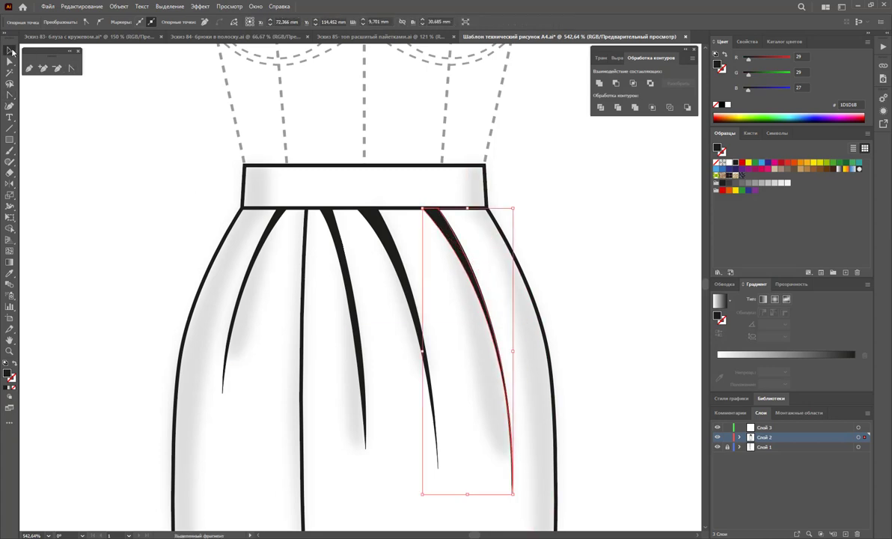
{"action": "left_click", "coordinate": [377, 232], "text": "shift"}
{"action": "left_click", "coordinate": [333, 230], "text": "shift"}
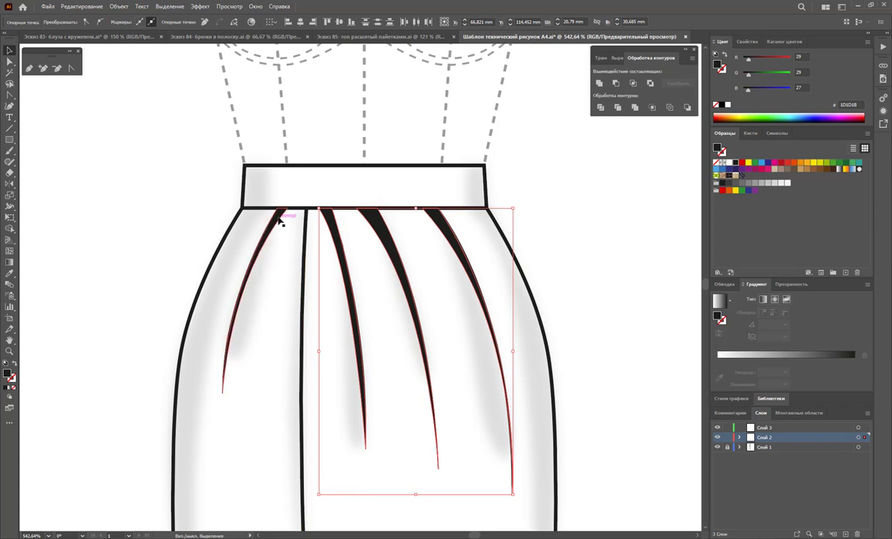
{"action": "left_click", "coordinate": [283, 223], "text": "shift"}
{"action": "left_click", "coordinate": [157, 155]}
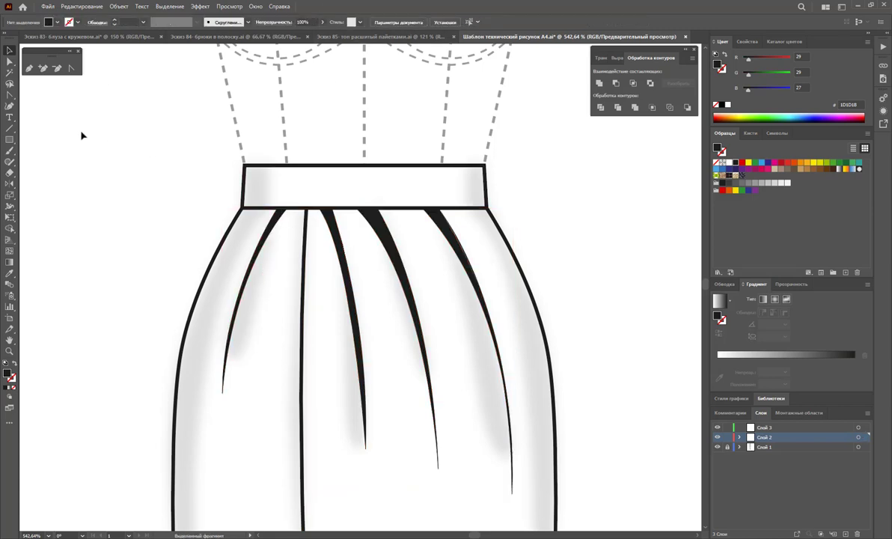
{"action": "left_click", "coordinate": [279, 222]}
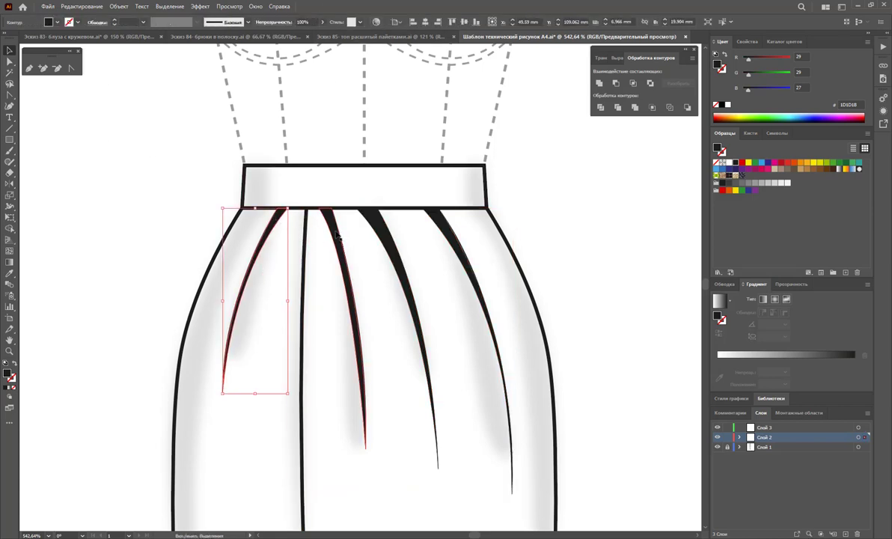
{"action": "left_click", "coordinate": [334, 228], "text": "shift"}
{"action": "left_click", "coordinate": [380, 228], "text": "shift"}
{"action": "left_click", "coordinate": [452, 237], "text": "shift"}
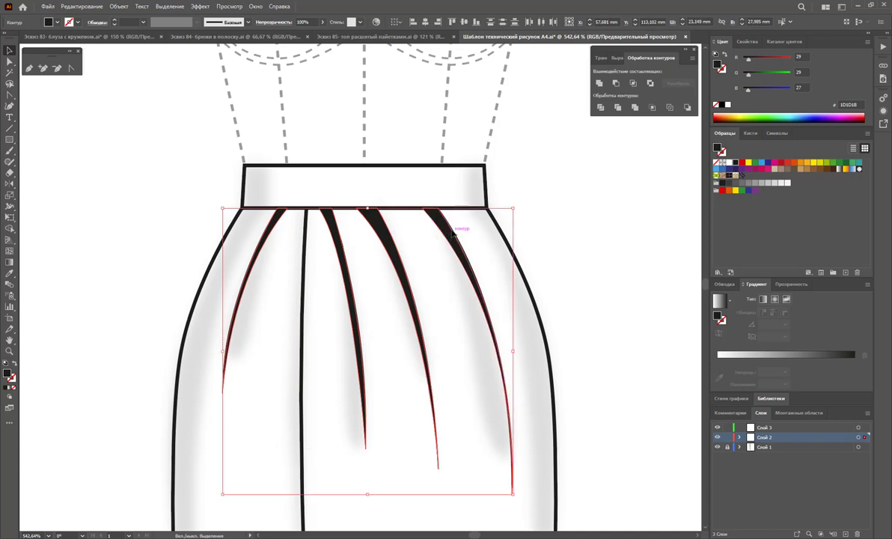
Lower the four darts' opacity to 12% and deselect them
{"action": "left_click_drag", "start_coordinate": [324, 22], "coordinate": [290, 36]}
{"action": "left_click", "coordinate": [586, 223]}
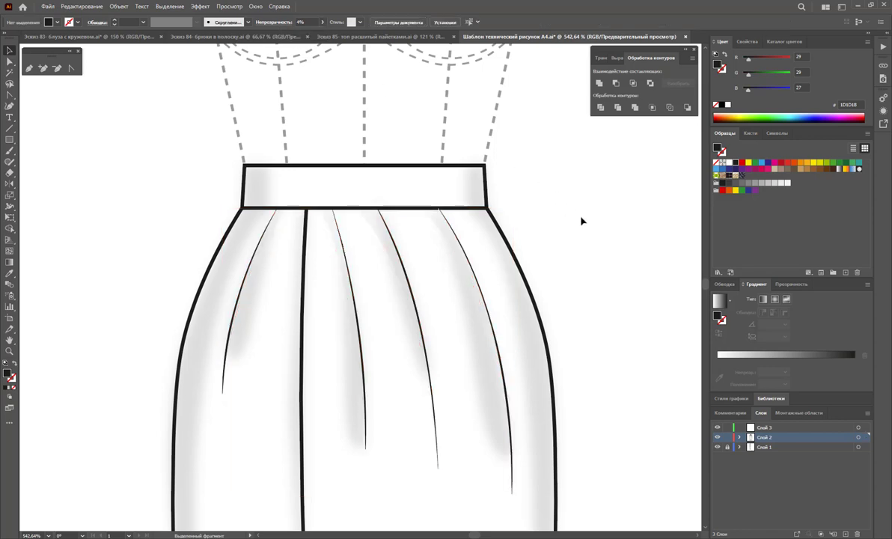
{"action": "key", "text": "ctrl+z"}
{"action": "key", "text": "ctrl+z"}
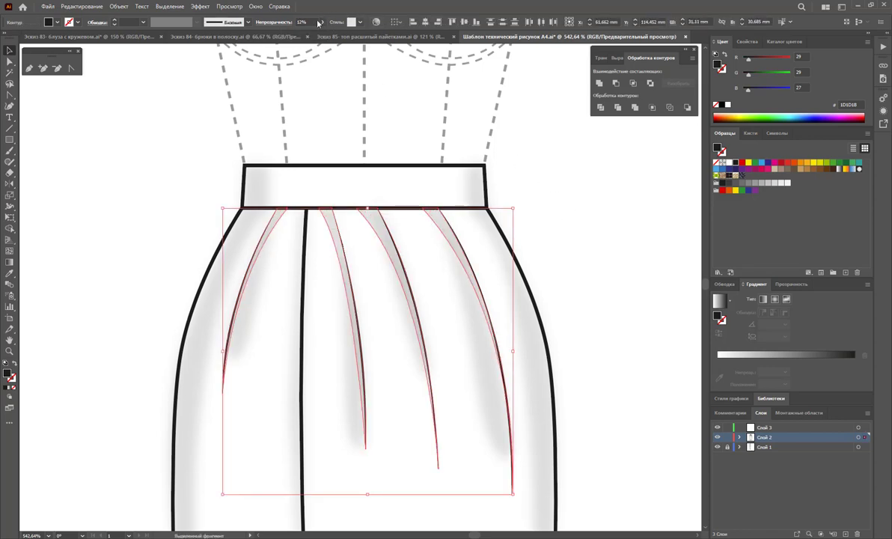
{"action": "left_click", "coordinate": [577, 191]}
Zoom out until the whole skirt fits in view
{"action": "key", "text": "z"}
{"action": "left_click", "coordinate": [408, 373], "text": "alt"}
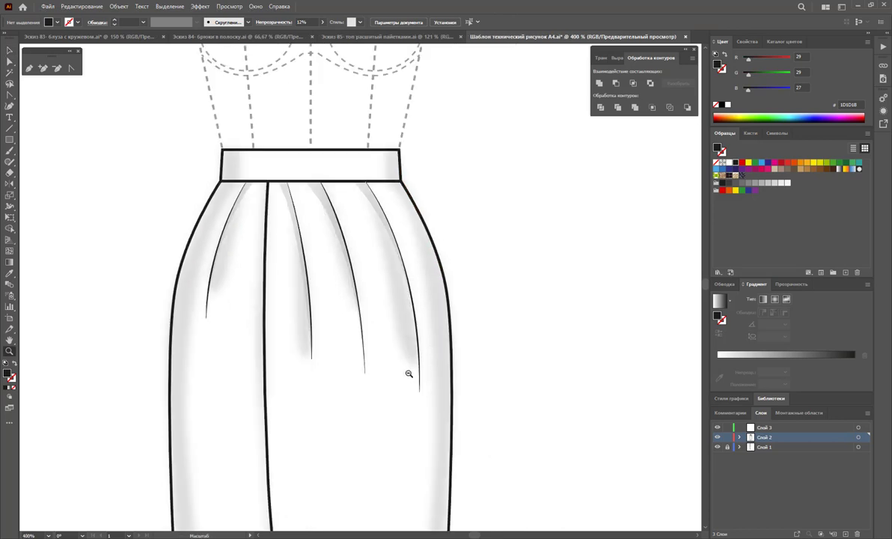
{"action": "left_click", "coordinate": [410, 370], "text": "alt"}
{"action": "left_click", "coordinate": [459, 349], "text": "alt"}
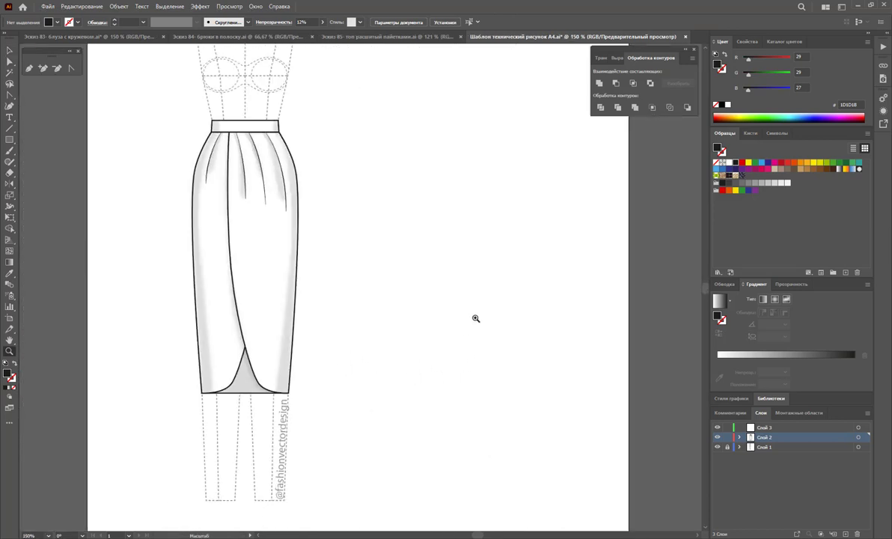
{"action": "scroll", "coordinate": [473, 345], "scroll_direction": "up", "scroll_amount": 2}
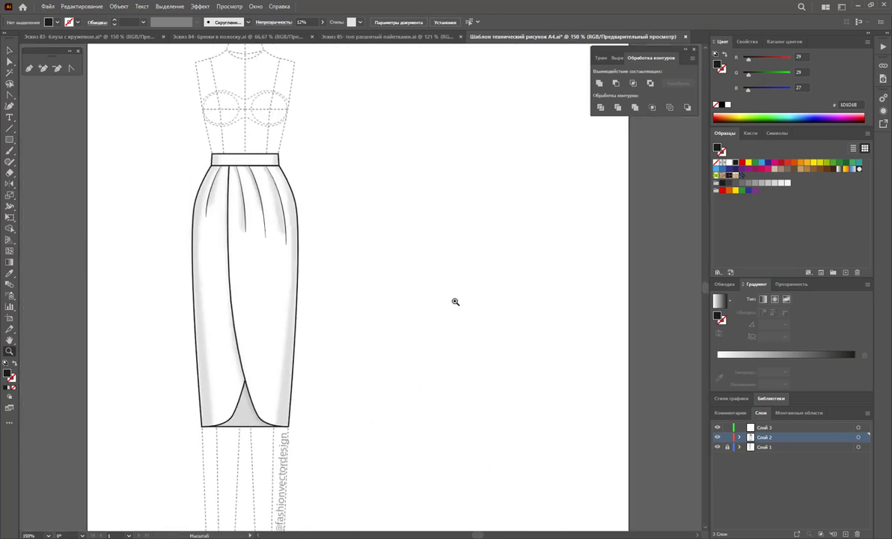
{"action": "scroll", "coordinate": [456, 300], "scroll_direction": "up", "scroll_amount": 2}
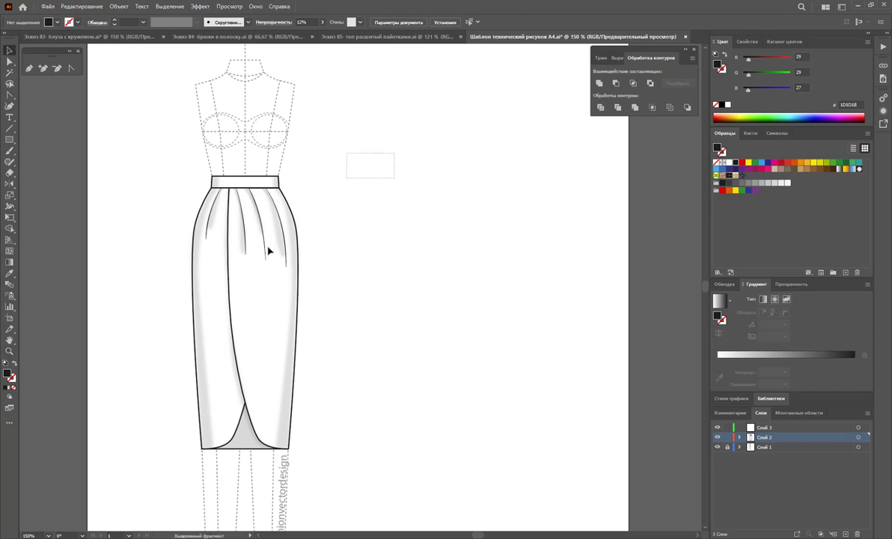
Marquee-select the skirt and drop a duplicate to the right of the original
{"action": "left_click_drag", "start_coordinate": [390, 155], "coordinate": [143, 478]}
{"action": "scroll", "coordinate": [334, 311], "scroll_direction": "down", "scroll_amount": 2}
{"action": "scroll", "coordinate": [334, 311], "scroll_direction": "up", "scroll_amount": 1}
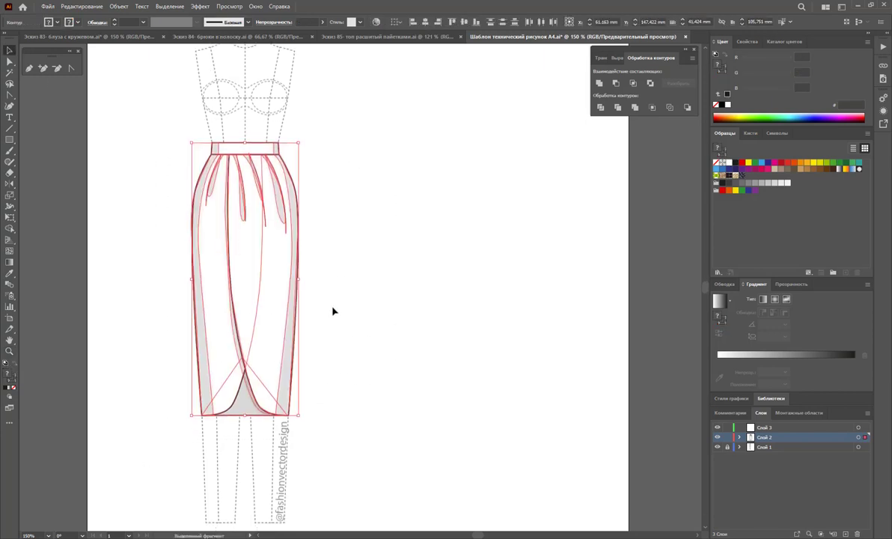
{"action": "scroll", "coordinate": [334, 303], "scroll_direction": "down", "scroll_amount": 2}
{"action": "scroll", "coordinate": [329, 294], "scroll_direction": "up", "scroll_amount": 2}
{"action": "left_click_drag", "start_coordinate": [269, 315], "coordinate": [474, 327]}
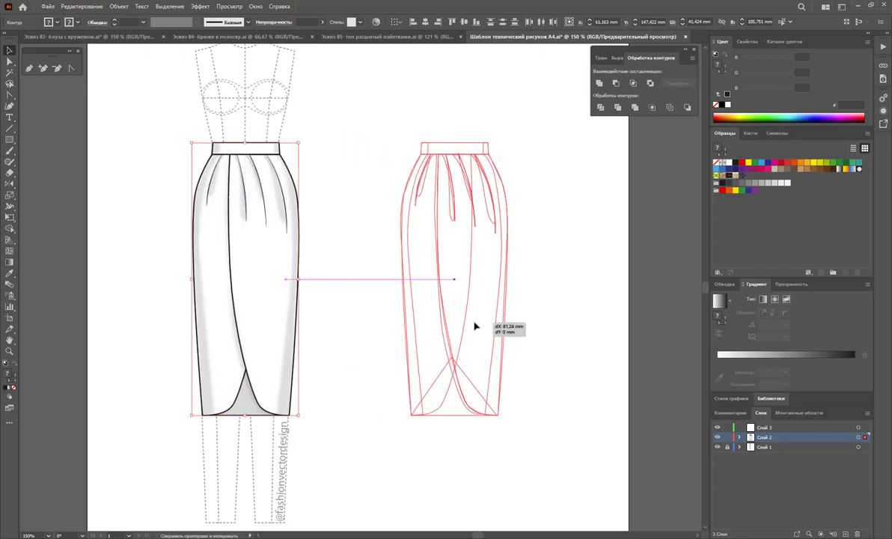
{"action": "left_click_drag", "start_coordinate": [565, 320], "coordinate": [566, 319]}
{"action": "left_click", "coordinate": [473, 277]}
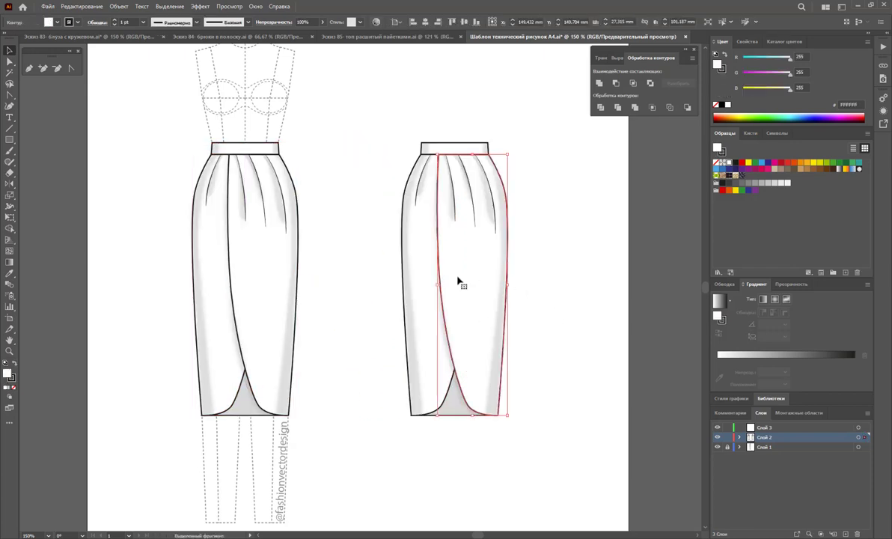
Fill the copied skirt's body with crimson pink D60851
{"action": "left_click", "coordinate": [424, 256], "text": "shift"}
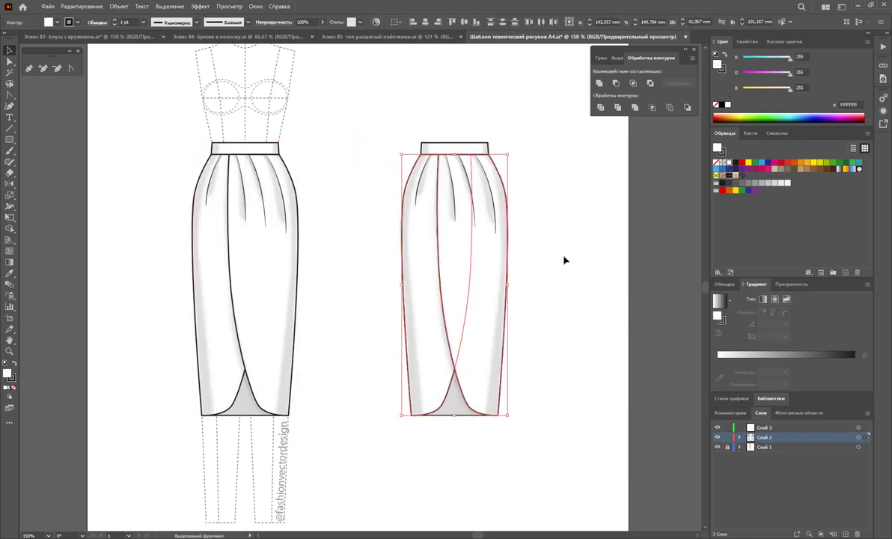
{"action": "left_click", "coordinate": [761, 169]}
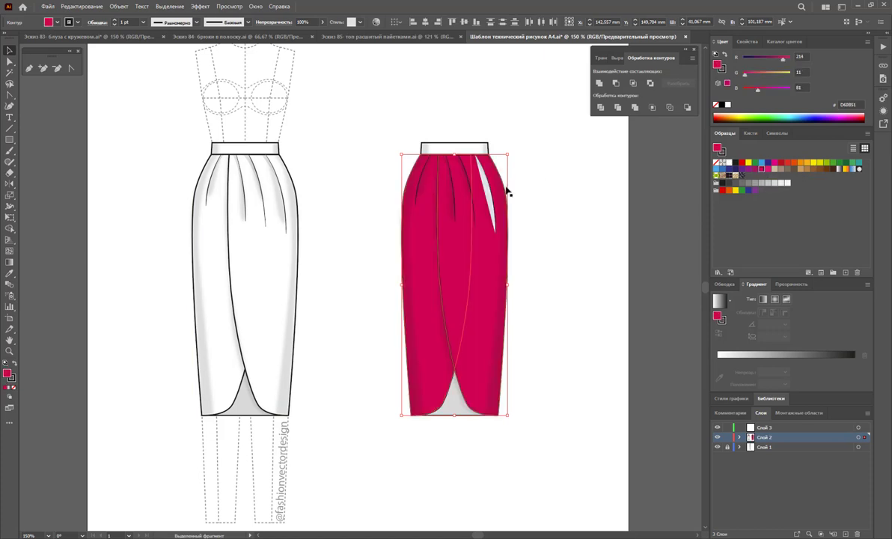
{"action": "left_click", "coordinate": [532, 200]}
Resize the white highlight sliver near the copy's upper right hip
{"action": "left_click", "coordinate": [483, 193]}
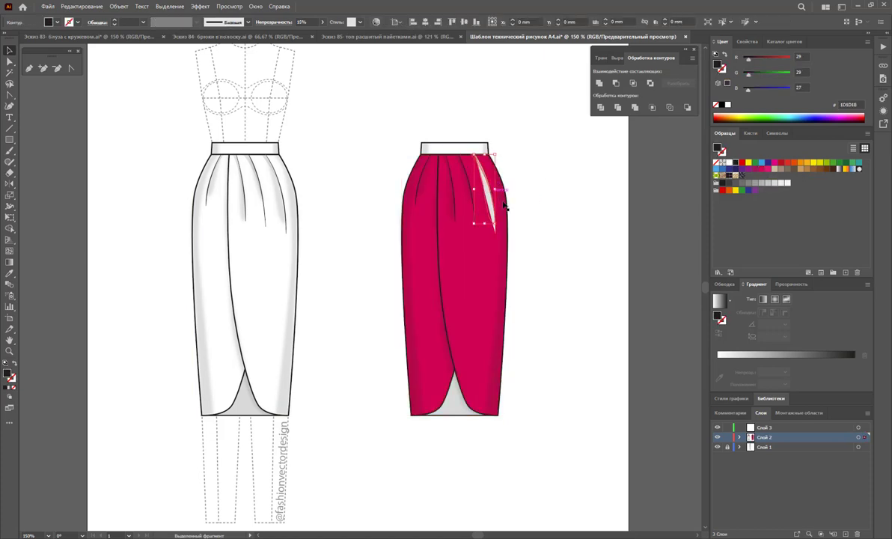
{"action": "left_click_drag", "start_coordinate": [497, 236], "coordinate": [496, 234]}
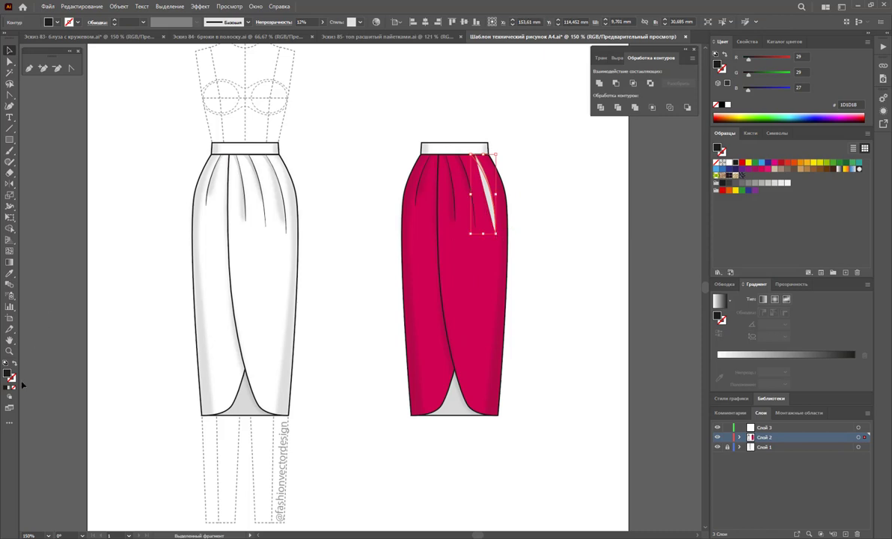
{"action": "left_click", "coordinate": [550, 225]}
{"action": "left_click", "coordinate": [503, 204]}
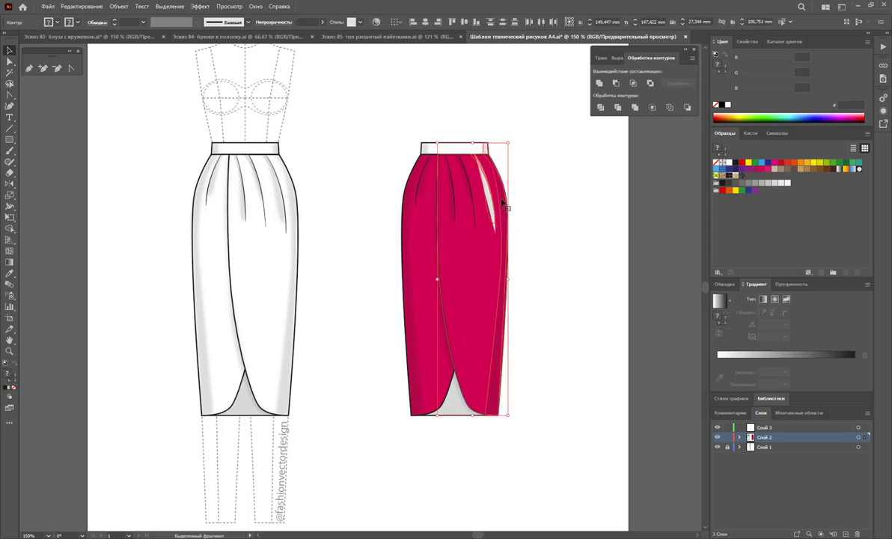
{"action": "left_click", "coordinate": [495, 219]}
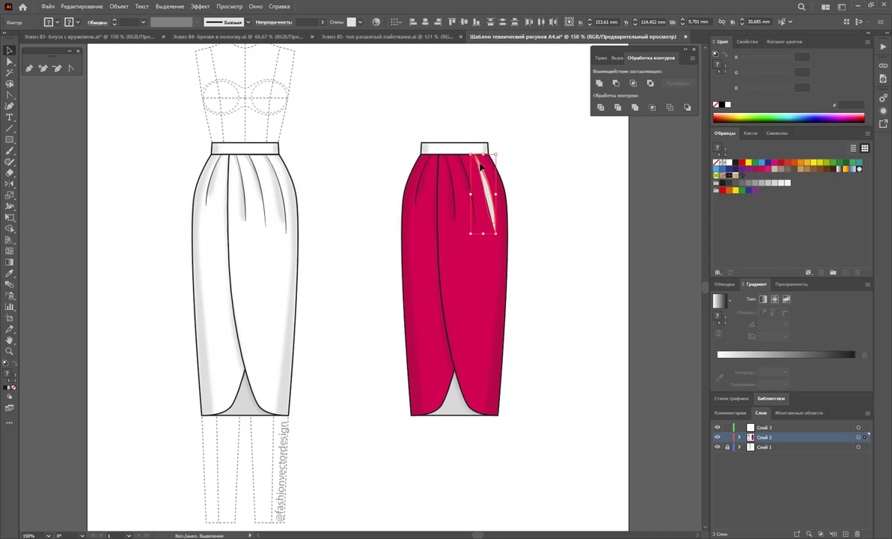
{"action": "key", "text": "ctrl+z"}
{"action": "key", "text": "ctrl+shift+a"}
{"action": "left_click", "coordinate": [9, 350]}
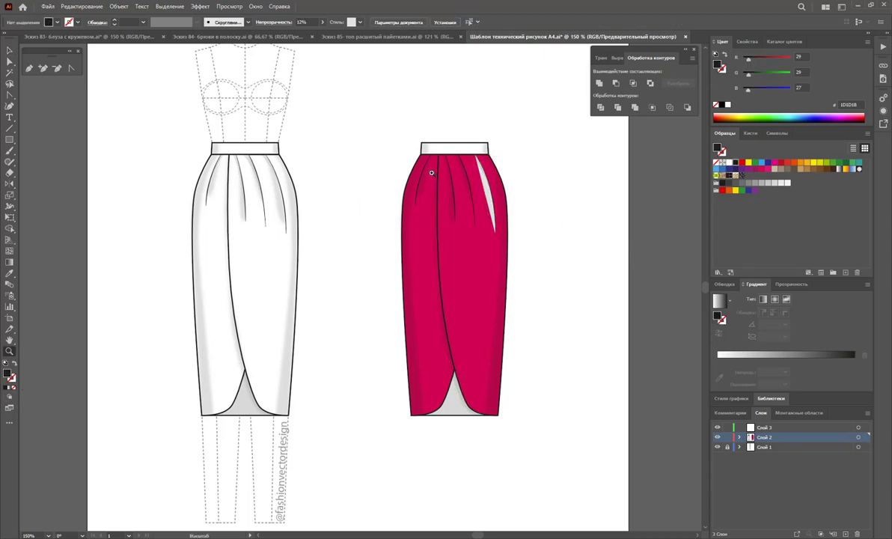
{"action": "left_click_drag", "start_coordinate": [527, 210], "coordinate": [693, 203]}
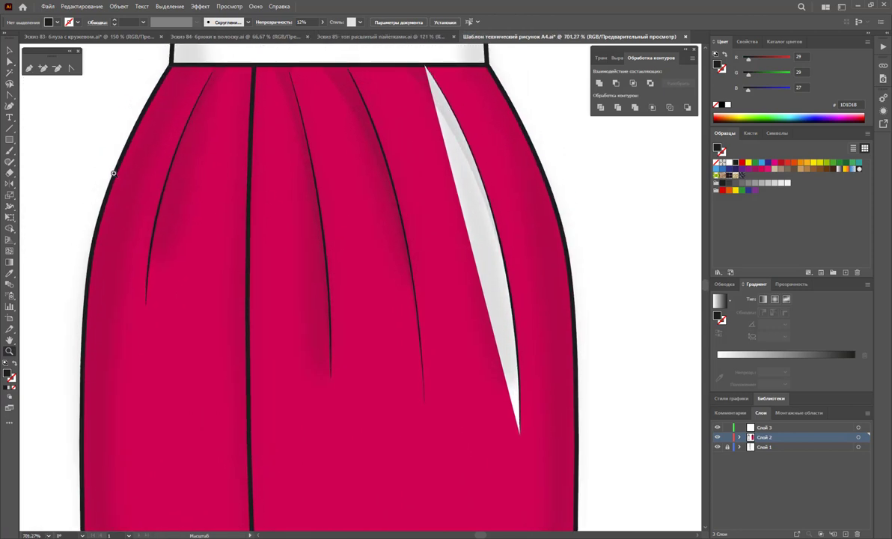
Set the white highlight sliver's fill to None
{"action": "left_click", "coordinate": [10, 62]}
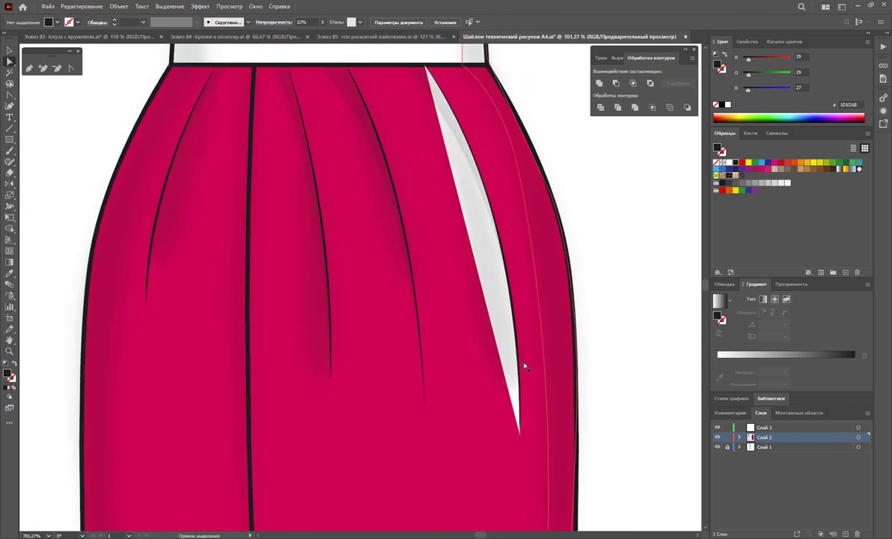
{"action": "left_click", "coordinate": [518, 410]}
{"action": "left_click", "coordinate": [520, 410]}
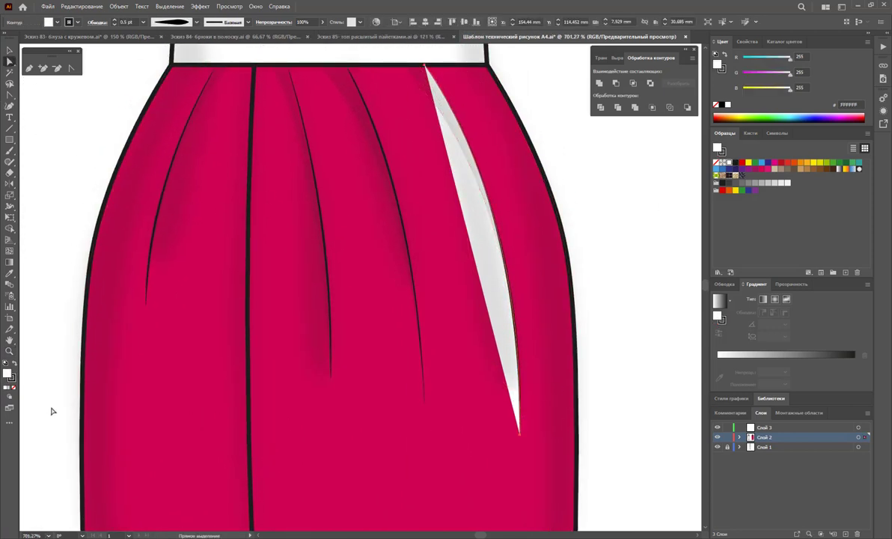
{"action": "left_click", "coordinate": [13, 389]}
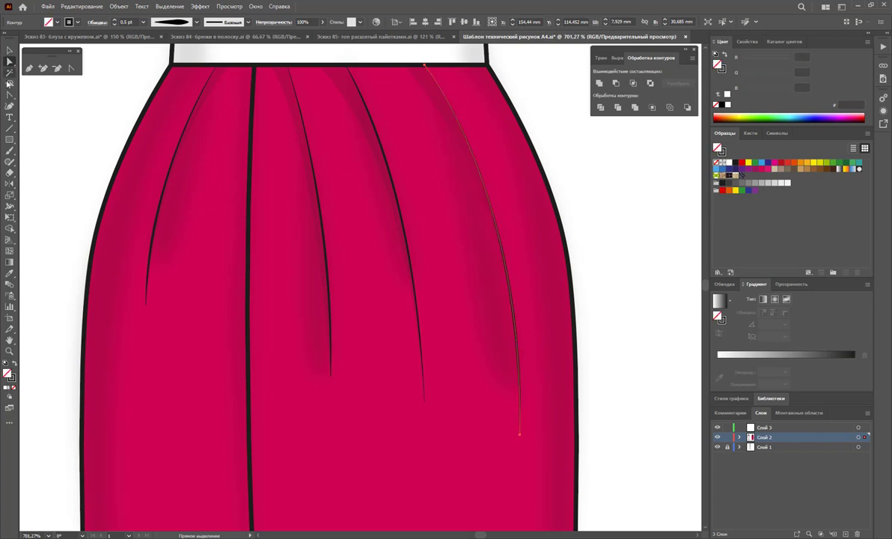
{"action": "left_click", "coordinate": [9, 50]}
{"action": "left_click", "coordinate": [636, 254]}
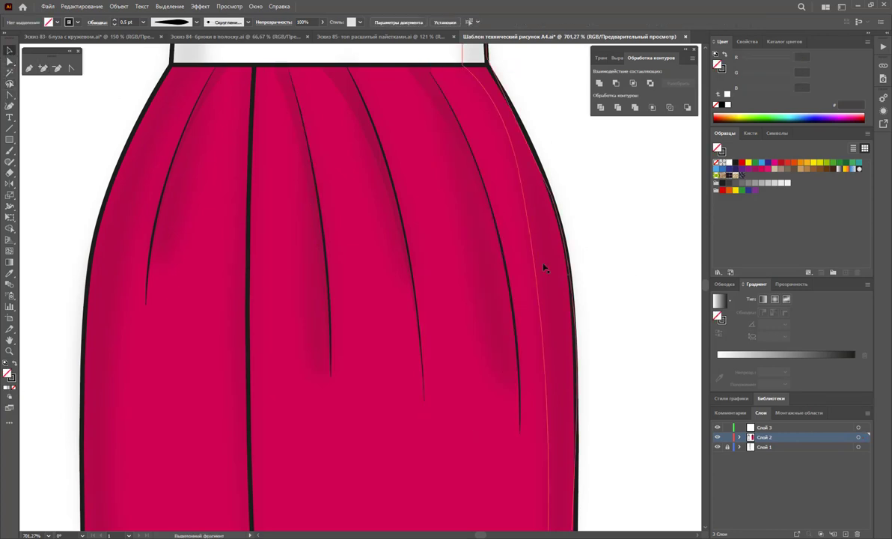
Fill the copy's white waistband with the crimson pink swatch
{"action": "key", "text": "z"}
{"action": "left_click", "coordinate": [441, 319], "text": "alt"}
{"action": "left_click", "coordinate": [290, 334], "text": "alt"}
{"action": "left_click", "coordinate": [131, 166], "text": "alt"}
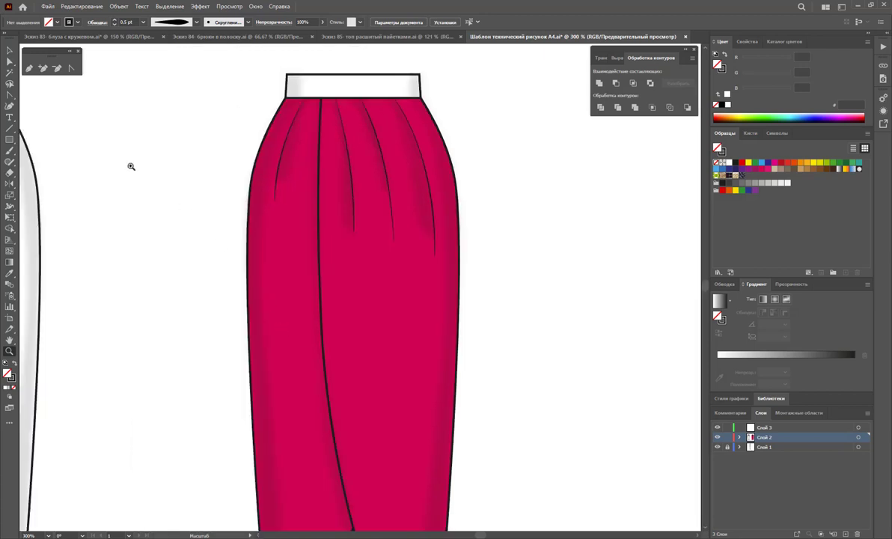
{"action": "left_click", "coordinate": [10, 50]}
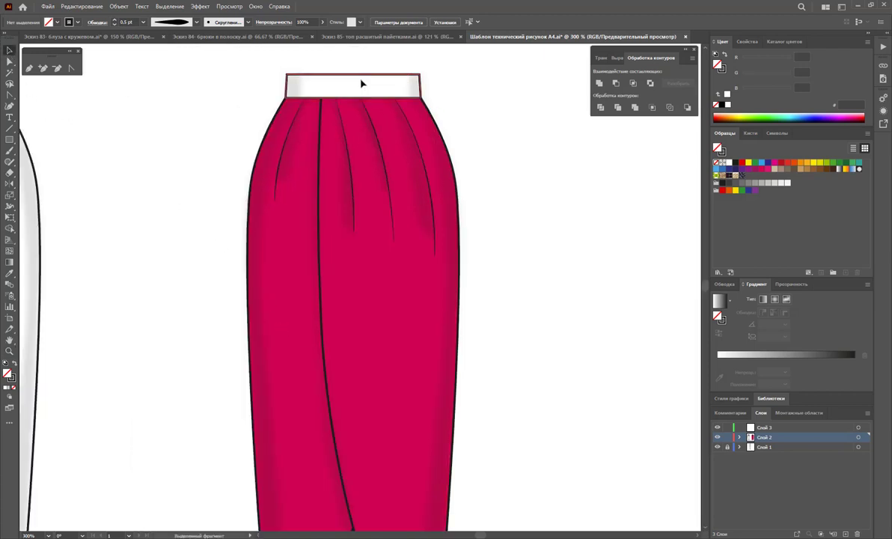
{"action": "left_click", "coordinate": [358, 86]}
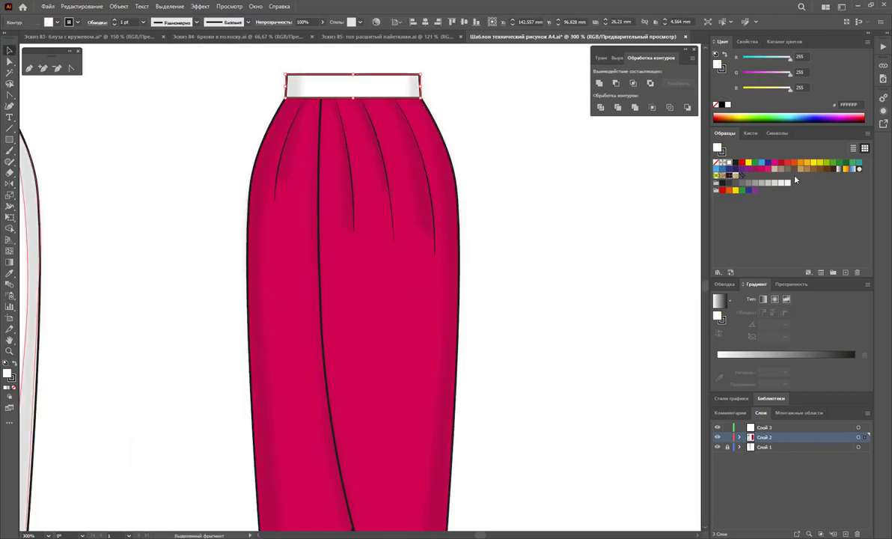
{"action": "left_click", "coordinate": [761, 171]}
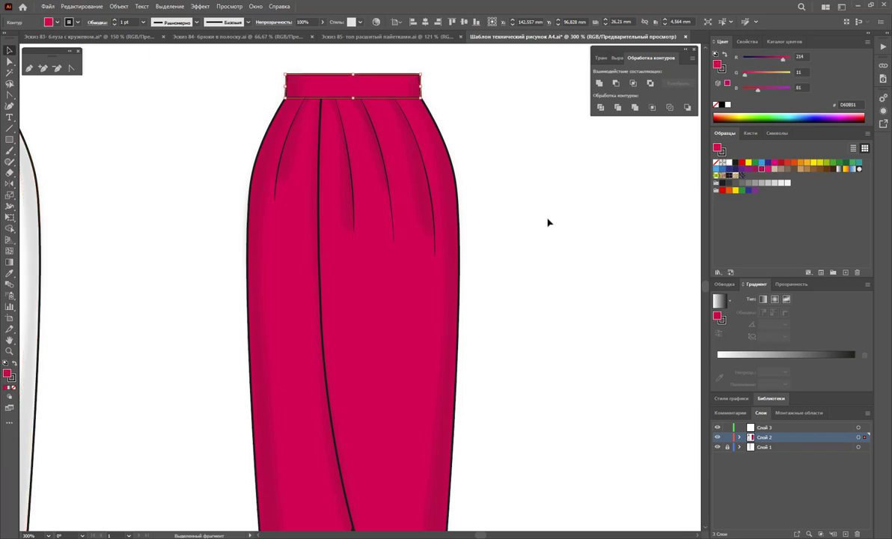
{"action": "left_click", "coordinate": [548, 220]}
{"action": "key", "text": "z"}
{"action": "left_click", "coordinate": [435, 357], "text": "alt"}
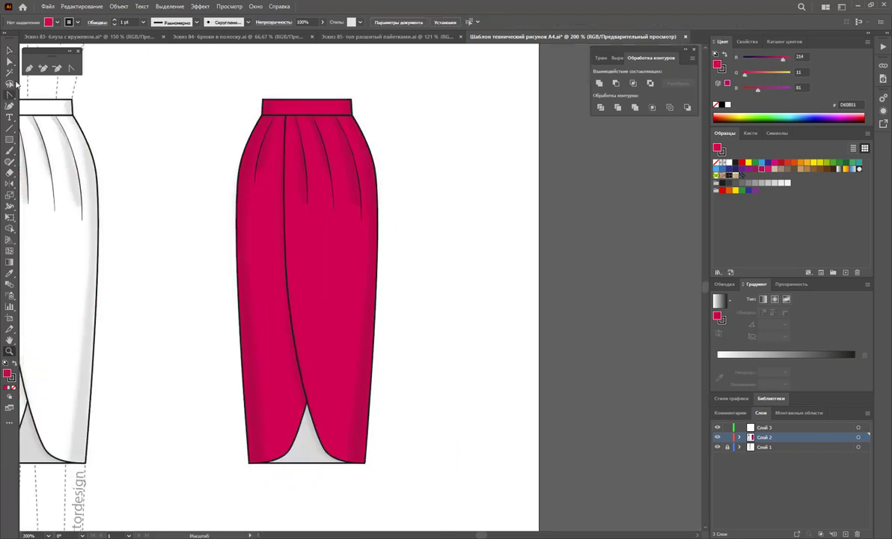
Fill the grey hem underlap with a deeper crimson, AF1450, from the Color Picker
{"action": "left_click", "coordinate": [9, 63]}
{"action": "left_click", "coordinate": [303, 449]}
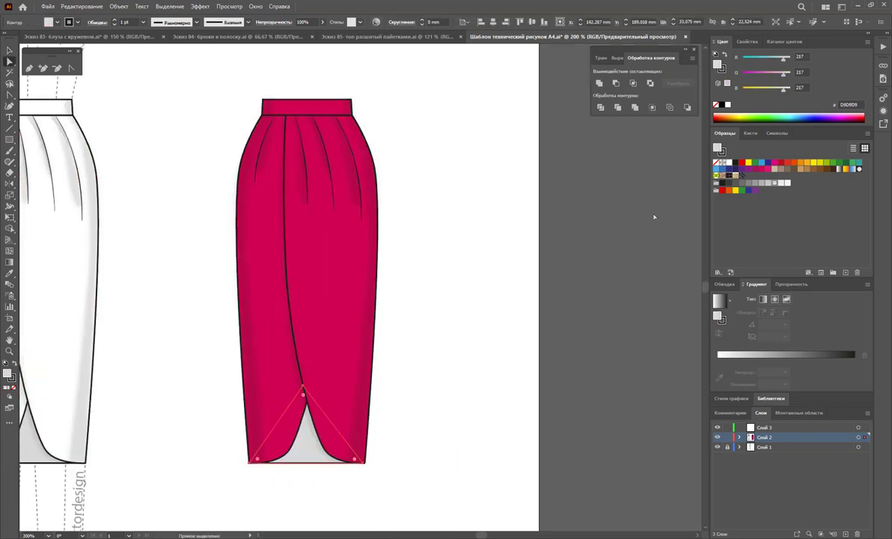
{"action": "left_click", "coordinate": [765, 168]}
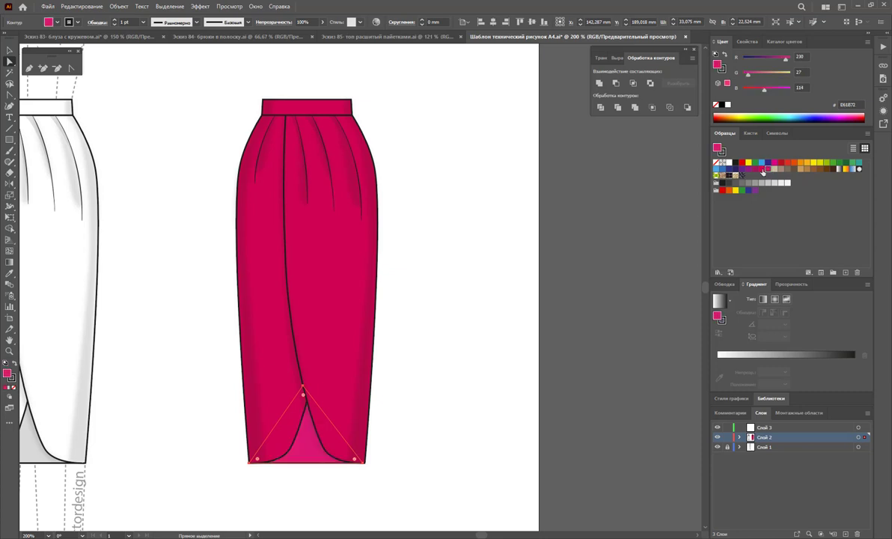
{"action": "left_click", "coordinate": [761, 169]}
{"action": "double_click", "coordinate": [9, 375]}
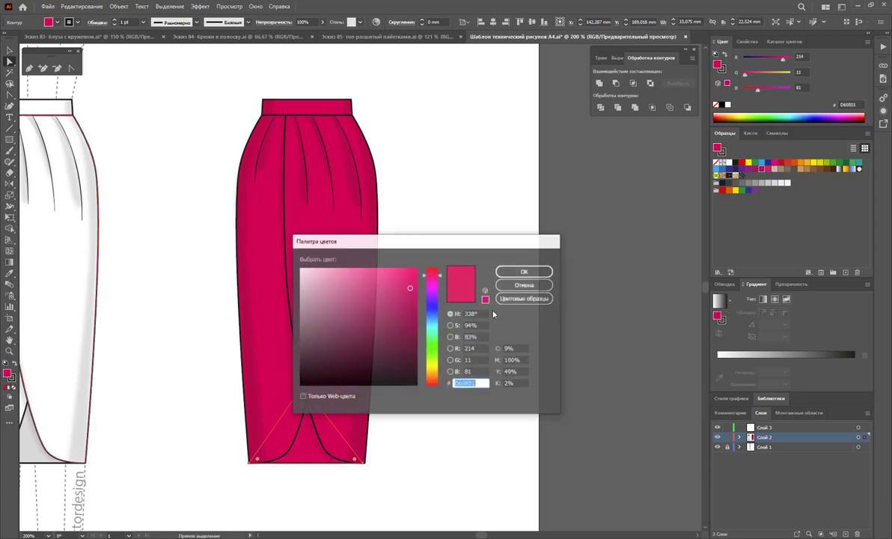
{"action": "left_click", "coordinate": [404, 305]}
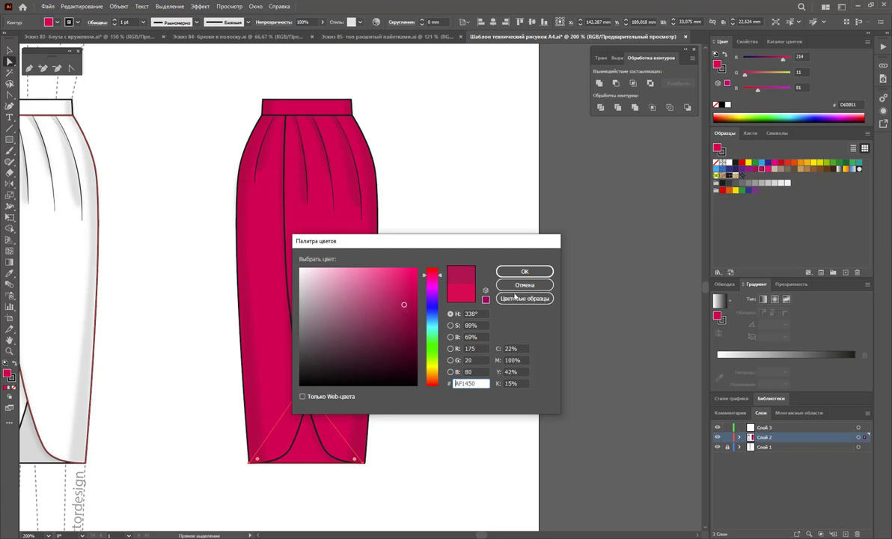
{"action": "left_click", "coordinate": [524, 271]}
{"action": "left_click", "coordinate": [481, 315]}
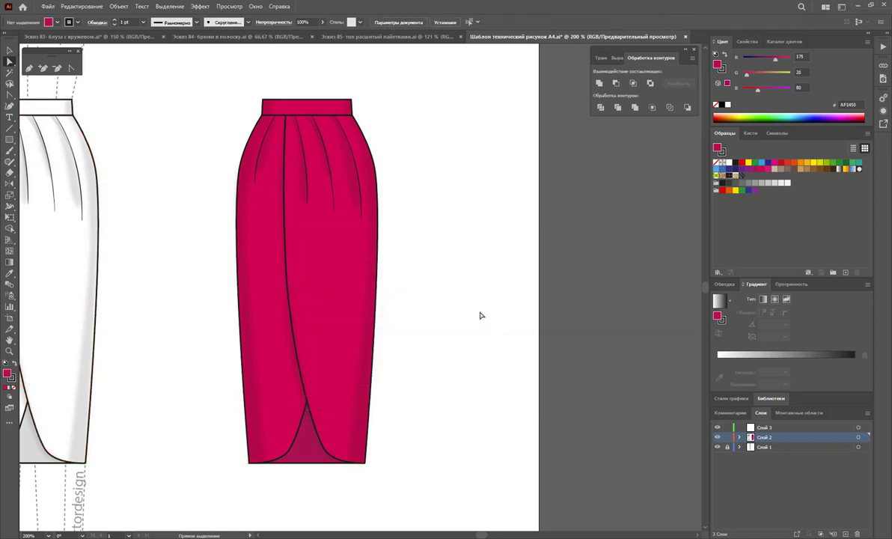
{"action": "left_click", "coordinate": [364, 392]}
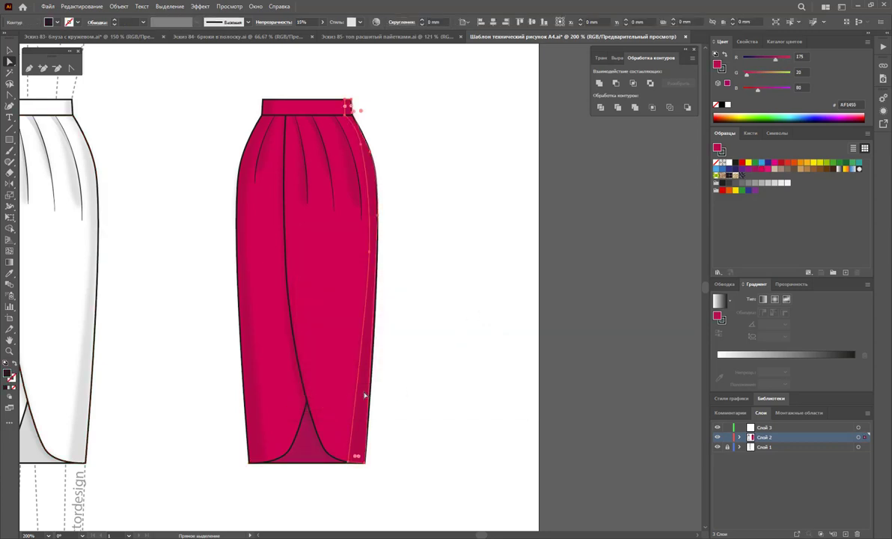
Select every side and pleat shading path on the copied skirt
{"action": "left_click", "coordinate": [252, 387]}
{"action": "key", "text": "a"}
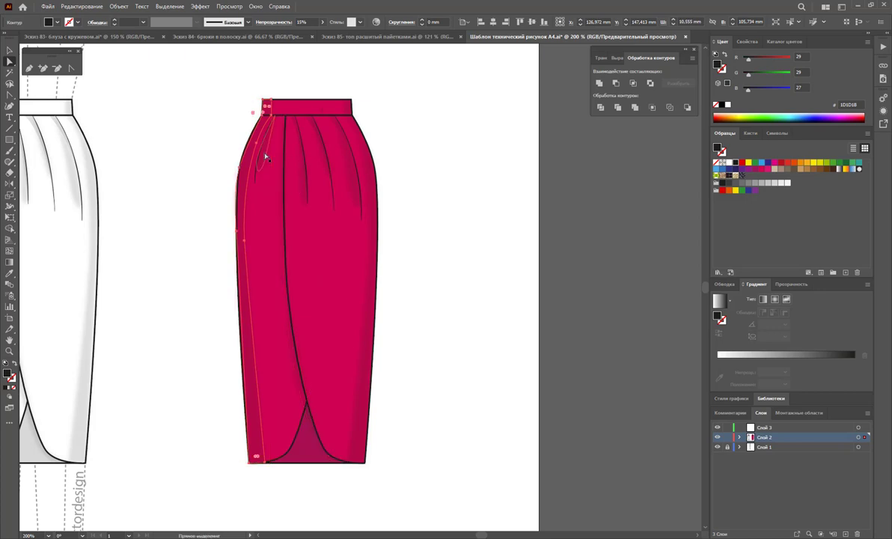
{"action": "left_click", "coordinate": [305, 175]}
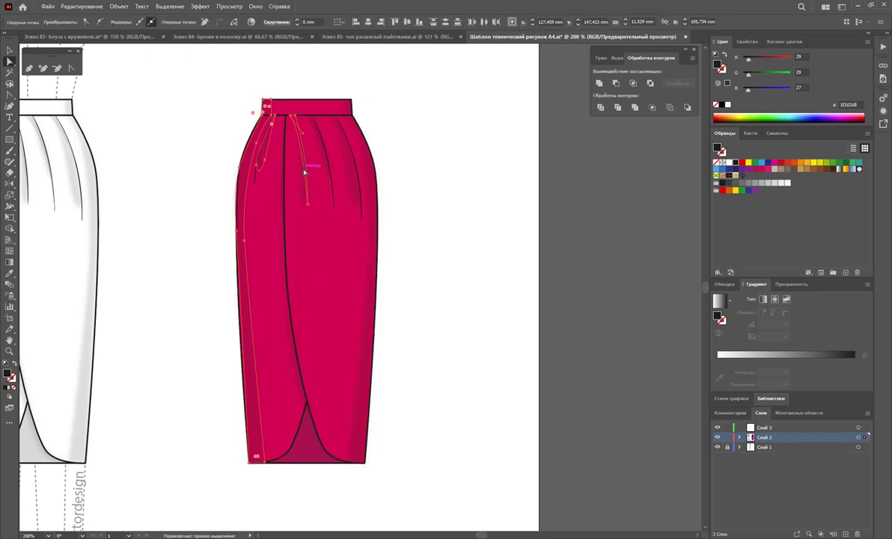
{"action": "left_click", "coordinate": [256, 175], "text": "shift"}
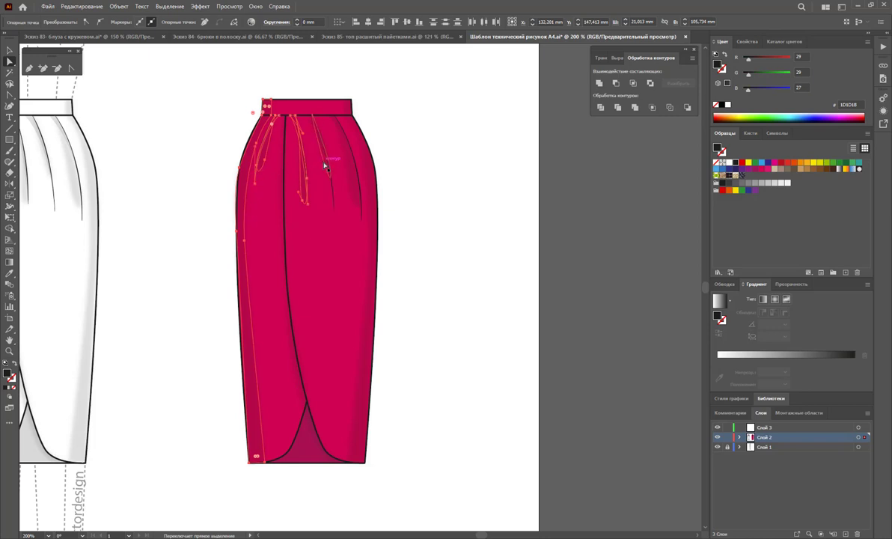
{"action": "left_click", "coordinate": [307, 122], "text": "shift"}
{"action": "left_click", "coordinate": [334, 125], "text": "shift"}
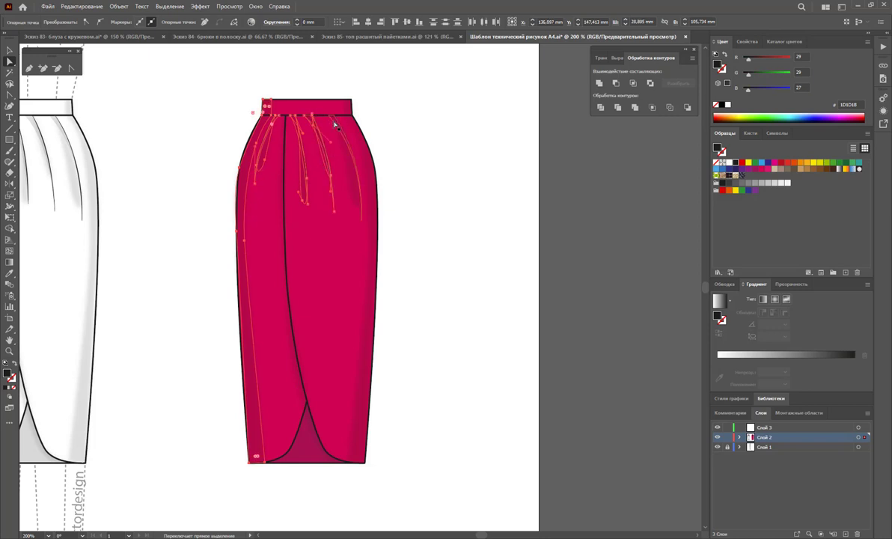
{"action": "left_click", "coordinate": [367, 188], "text": "shift"}
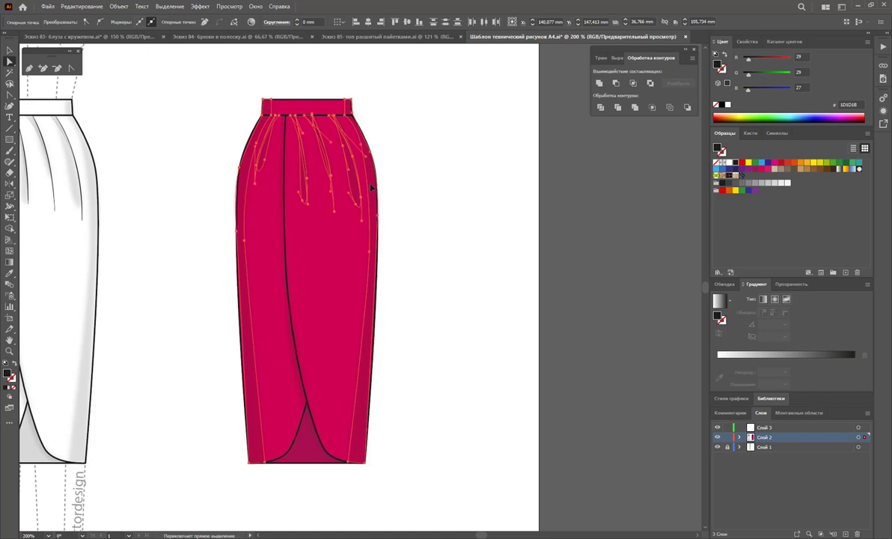
{"action": "left_click", "coordinate": [371, 189], "text": "shift"}
Recolour the selected shading to dark burgundy 510E28 and deselect
{"action": "left_click", "coordinate": [762, 170]}
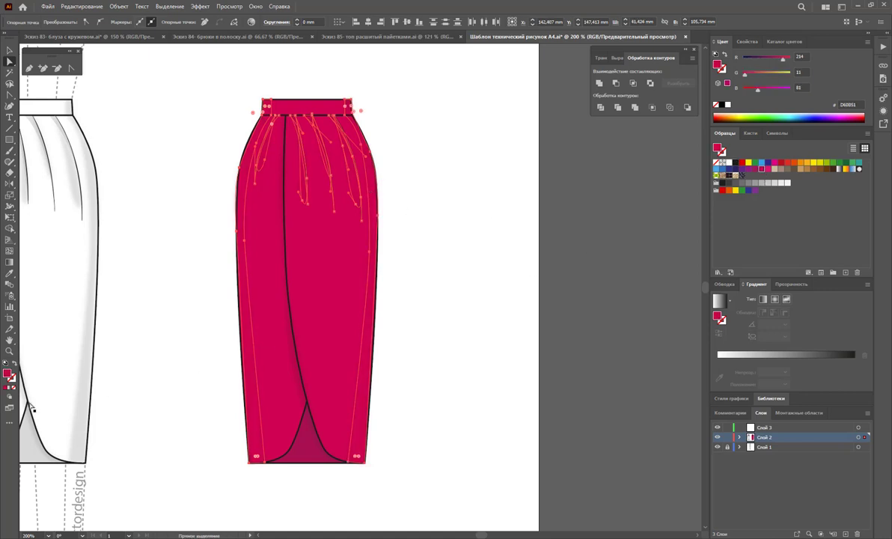
{"action": "double_click", "coordinate": [9, 377]}
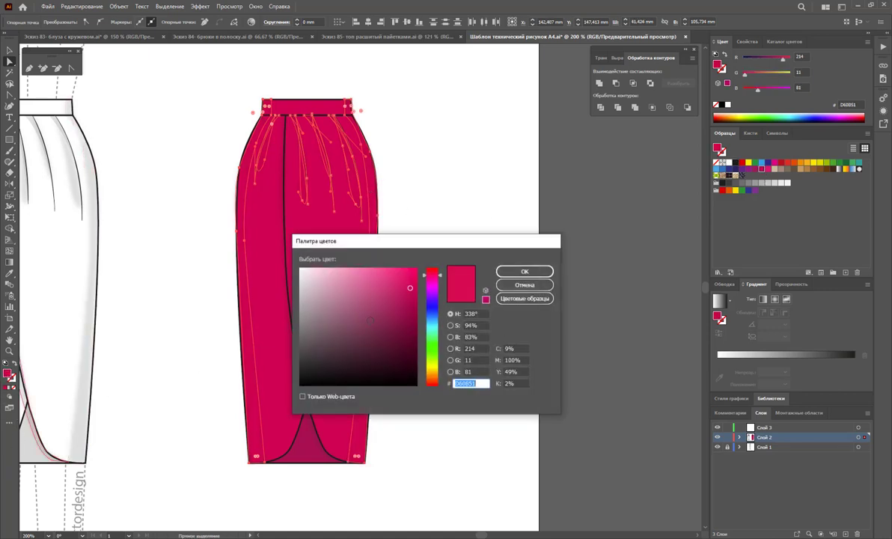
{"action": "left_click_drag", "start_coordinate": [410, 287], "coordinate": [403, 338]}
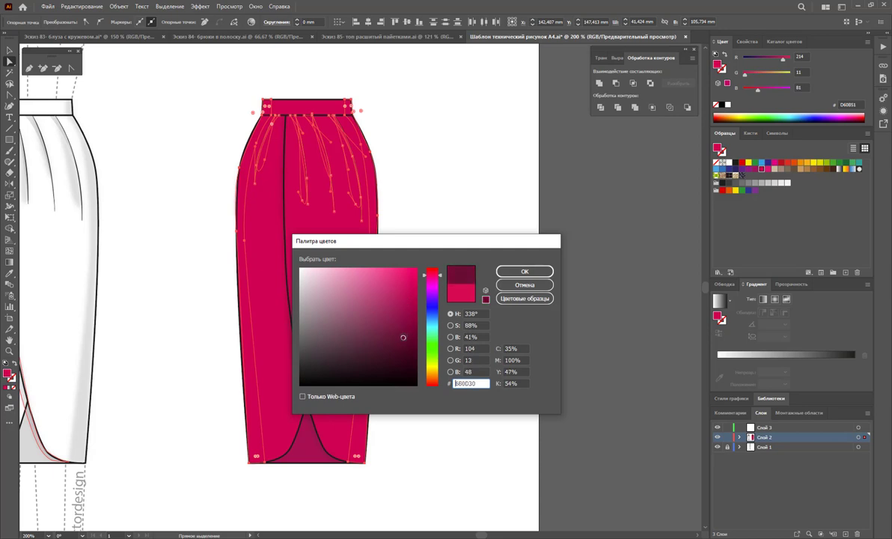
{"action": "left_click", "coordinate": [525, 271]}
{"action": "left_click", "coordinate": [479, 271]}
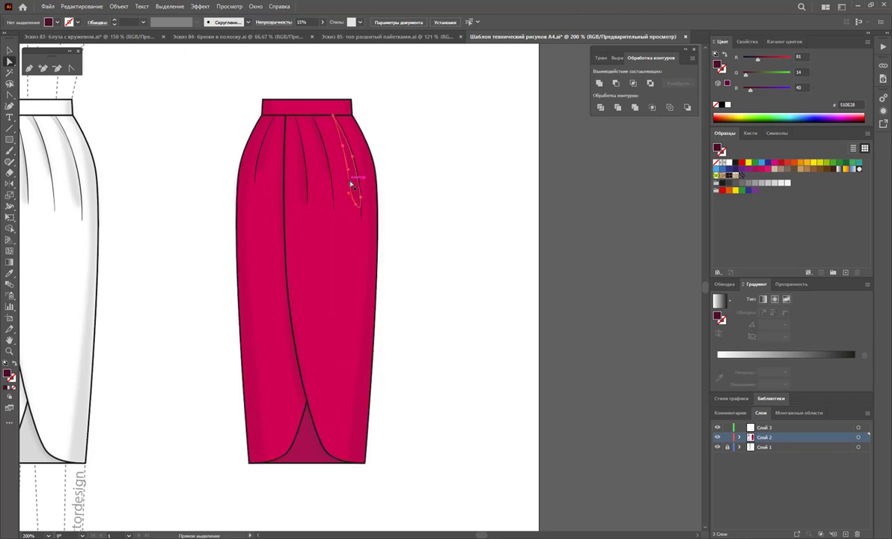
Raise the waist pleat shading shapes' opacity to 27%
{"action": "left_click", "coordinate": [349, 181]}
{"action": "left_click", "coordinate": [323, 167], "text": "shift"}
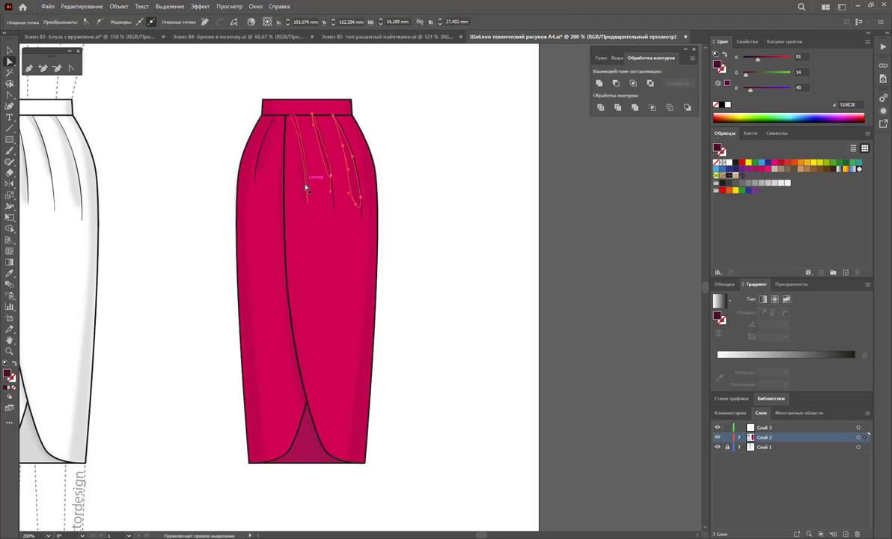
{"action": "left_click", "coordinate": [303, 192], "text": "shift"}
{"action": "left_click", "coordinate": [262, 171], "text": "shift"}
{"action": "left_click", "coordinate": [263, 161], "text": "shift"}
{"action": "left_click", "coordinate": [9, 49]}
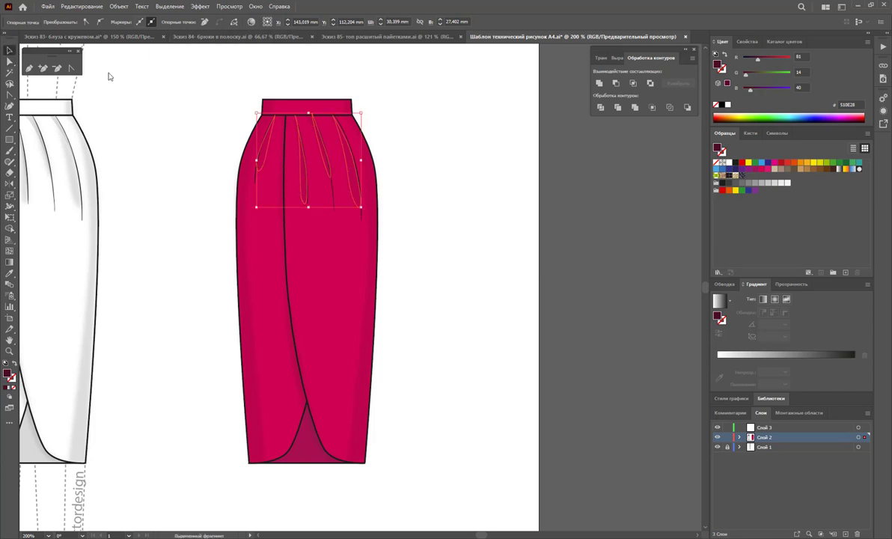
{"action": "left_click", "coordinate": [400, 159]}
{"action": "left_click", "coordinate": [350, 187]}
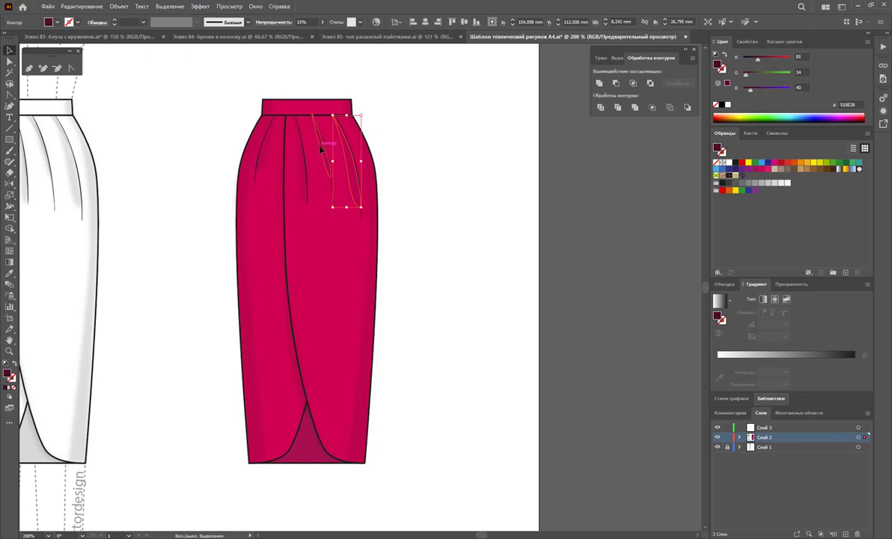
{"action": "left_click", "coordinate": [320, 150], "text": "shift"}
{"action": "left_click", "coordinate": [303, 187], "text": "shift"}
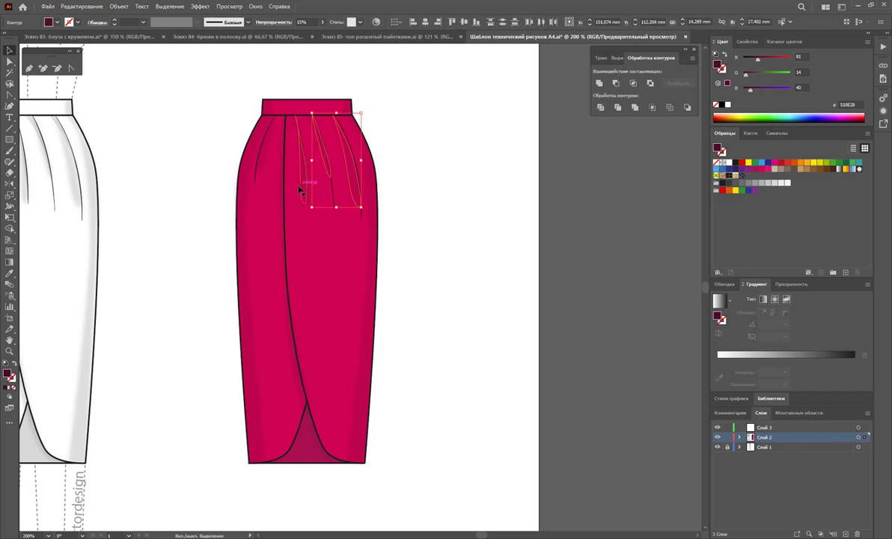
{"action": "left_click", "coordinate": [262, 167], "text": "shift"}
{"action": "left_click", "coordinate": [322, 21]}
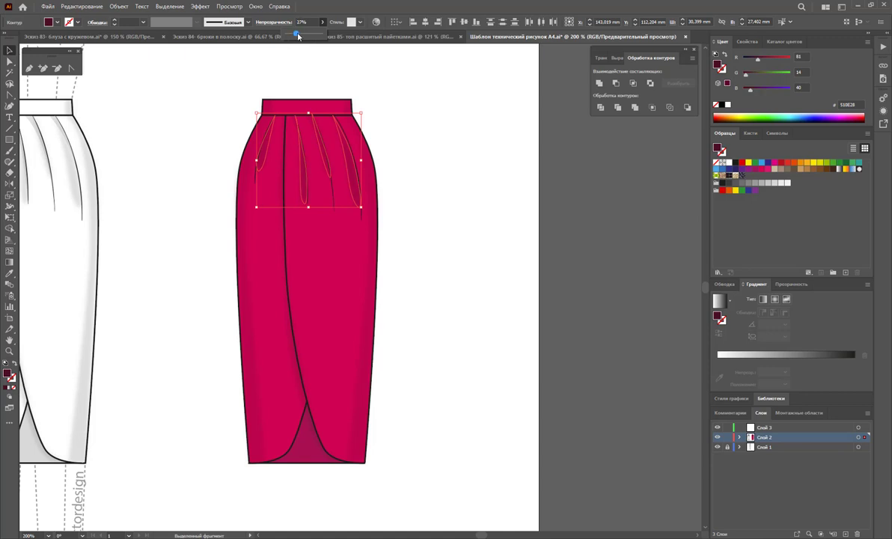
{"action": "left_click", "coordinate": [425, 149]}
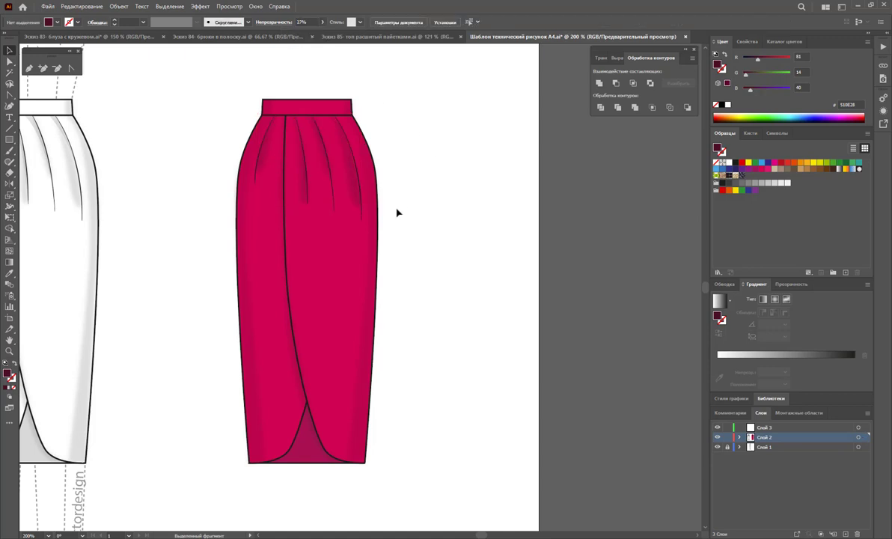
Raise the left and right side shading panels to about 25–29% opacity
{"action": "left_click", "coordinate": [238, 322]}
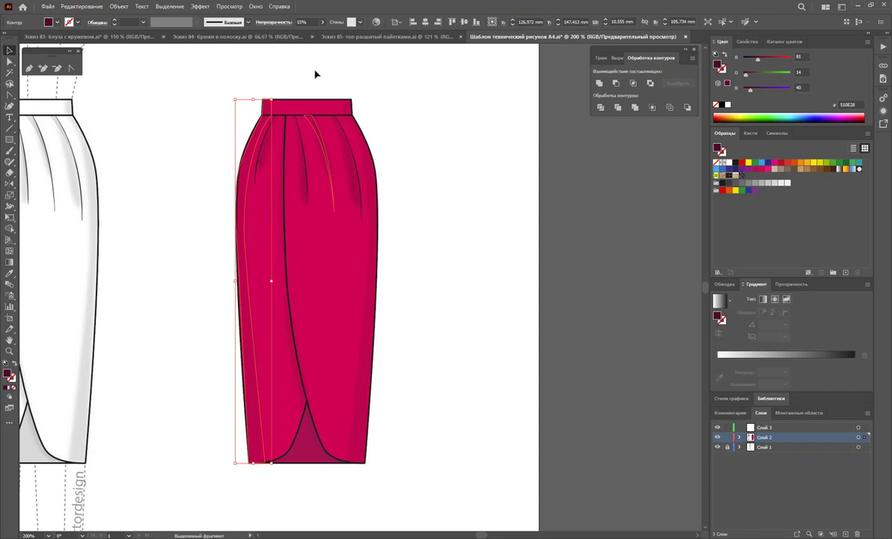
{"action": "left_click", "coordinate": [322, 23]}
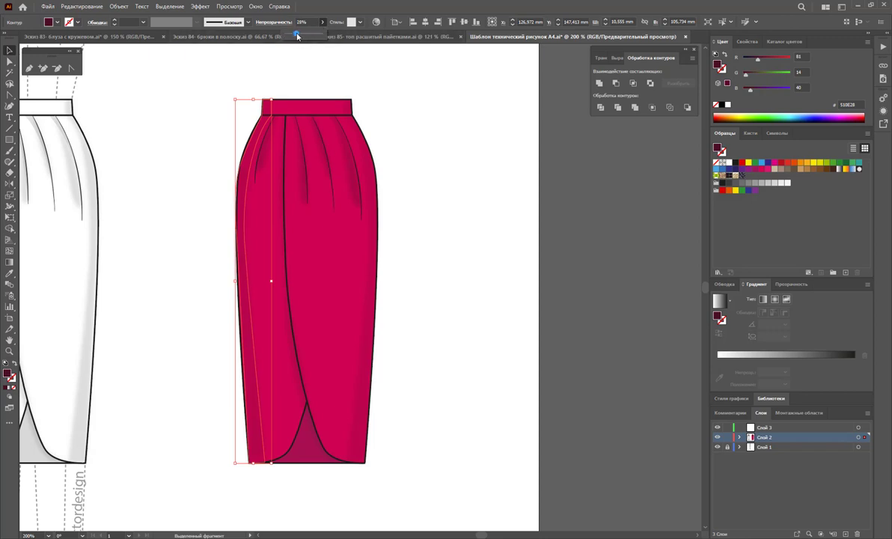
{"action": "left_click", "coordinate": [412, 144]}
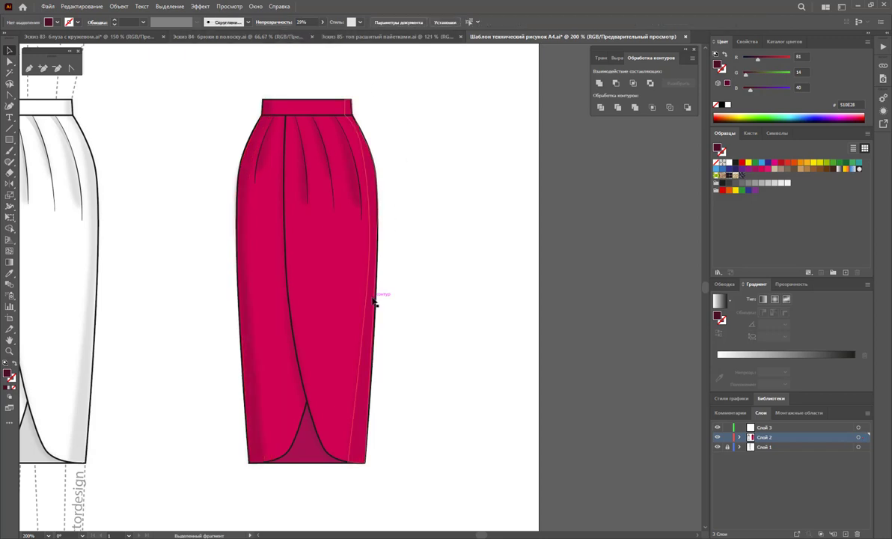
{"action": "left_click", "coordinate": [356, 200]}
{"action": "left_click", "coordinate": [321, 22]}
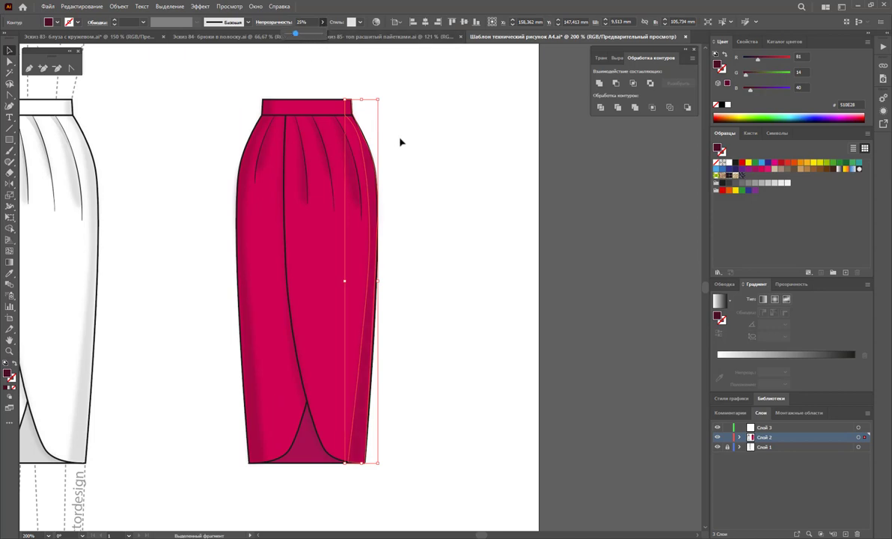
{"action": "left_click", "coordinate": [437, 172]}
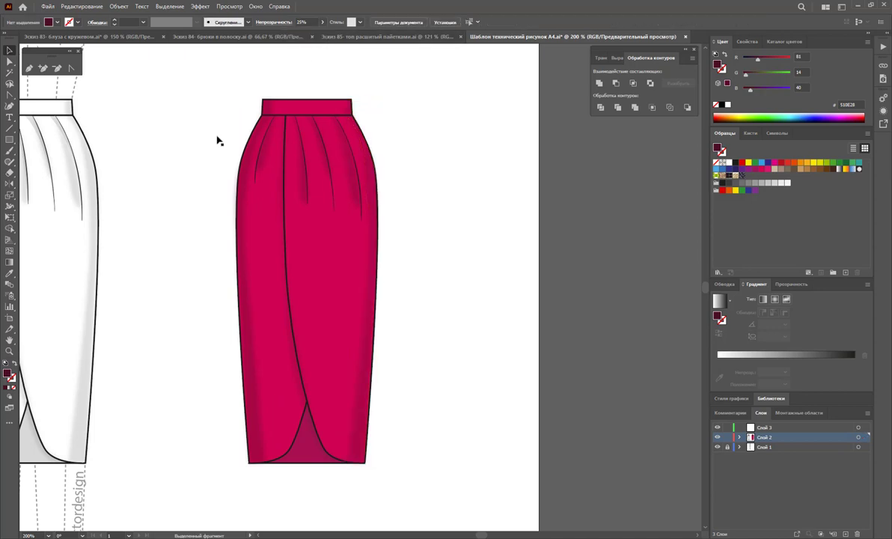
{"action": "left_click", "coordinate": [29, 68]}
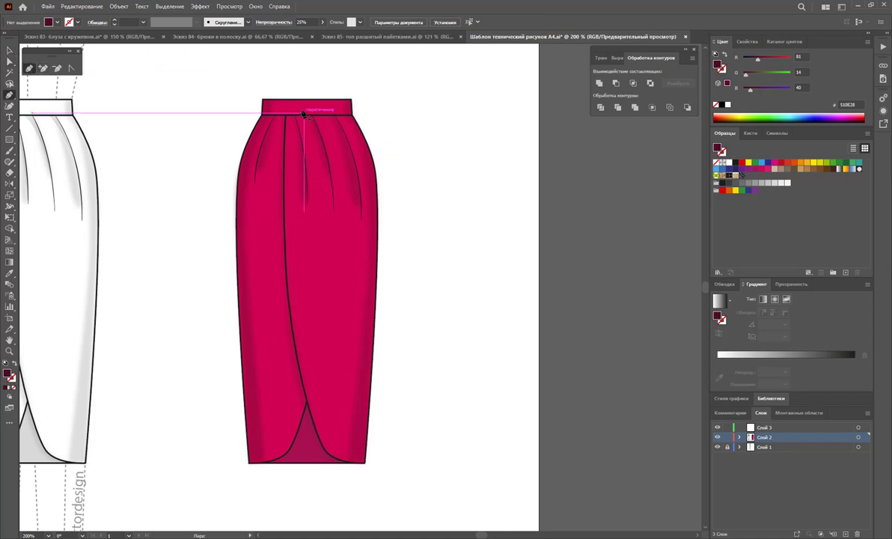
Draw a shadow shape along the waistband and a fold shadow under the right pleat
{"action": "left_click_drag", "start_coordinate": [301, 107], "coordinate": [346, 103]}
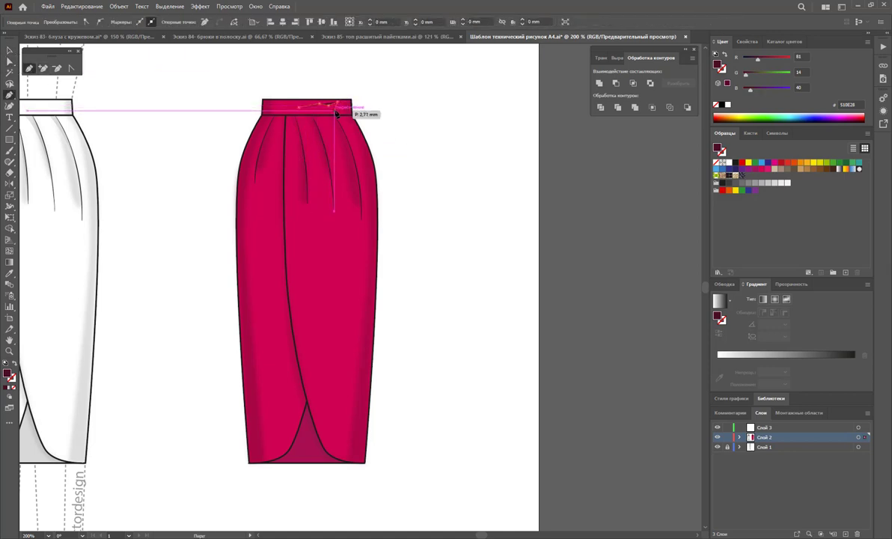
{"action": "left_click", "coordinate": [300, 110]}
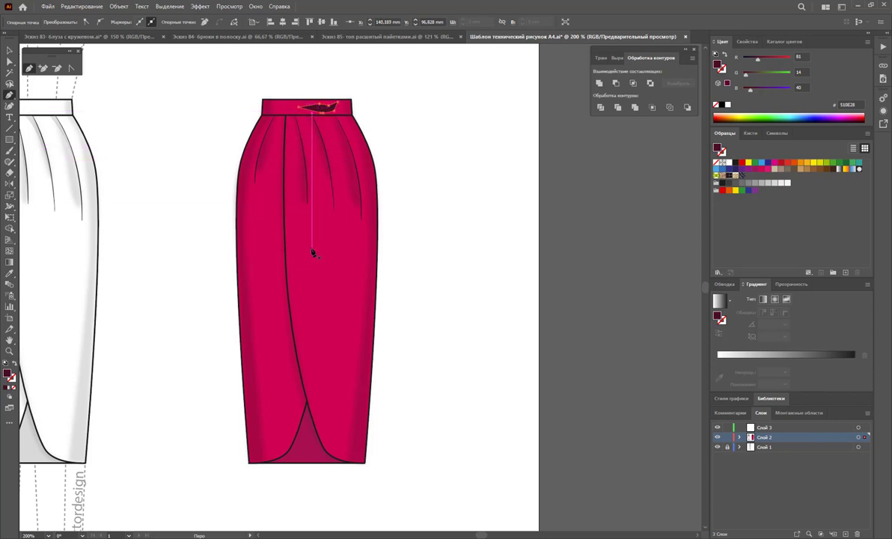
{"action": "left_click", "coordinate": [287, 255]}
{"action": "left_click", "coordinate": [343, 155]}
{"action": "left_click", "coordinate": [342, 211]}
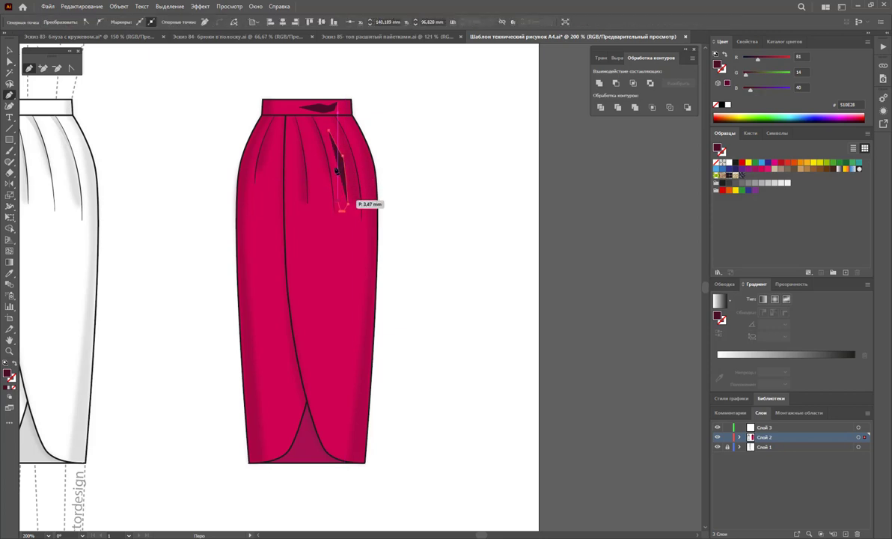
{"action": "left_click", "coordinate": [329, 130]}
{"action": "left_click", "coordinate": [343, 156]}
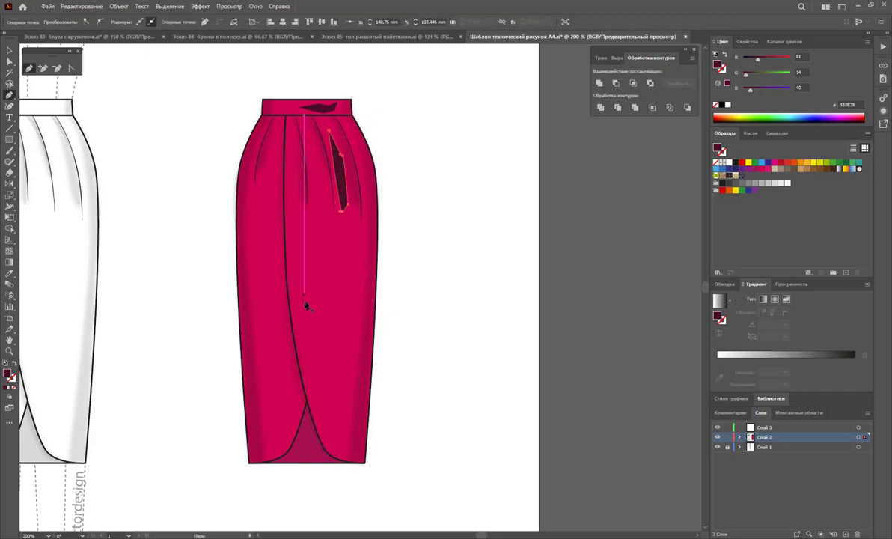
Draw a small closed triangle shape on the skirt
{"action": "left_click", "coordinate": [328, 228]}
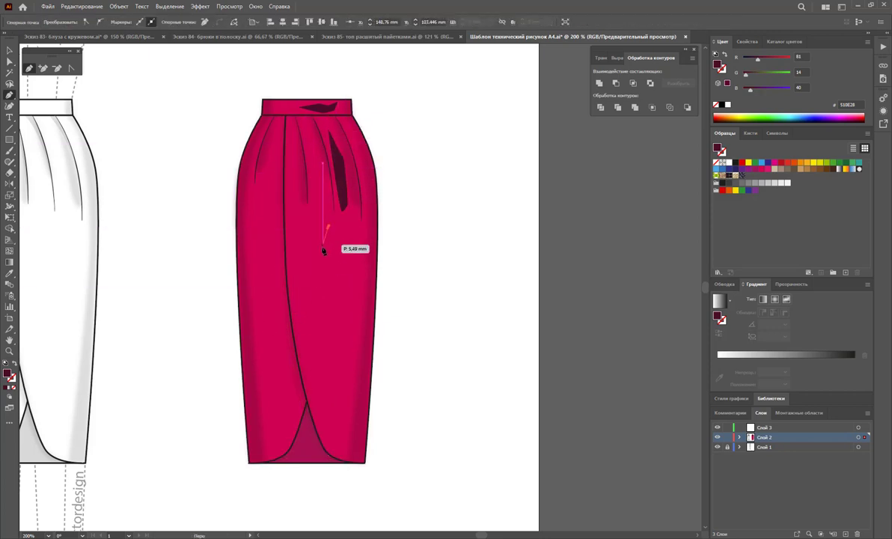
{"action": "left_click", "coordinate": [315, 246]}
{"action": "left_click", "coordinate": [339, 254]}
{"action": "left_click", "coordinate": [327, 228]}
Draw a long tapered sliver running down the front panel
{"action": "left_click", "coordinate": [249, 462]}
{"action": "left_click", "coordinate": [262, 112]}
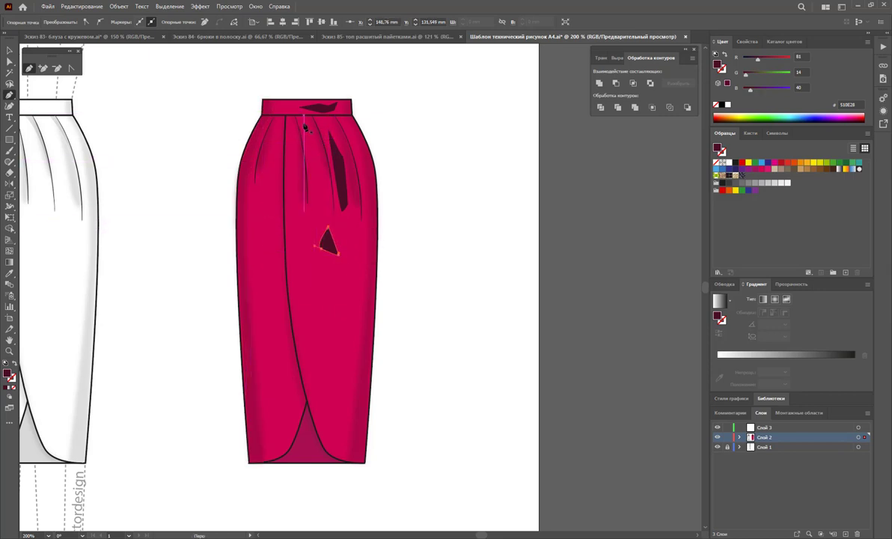
{"action": "left_click", "coordinate": [301, 120]}
{"action": "left_click", "coordinate": [313, 200]}
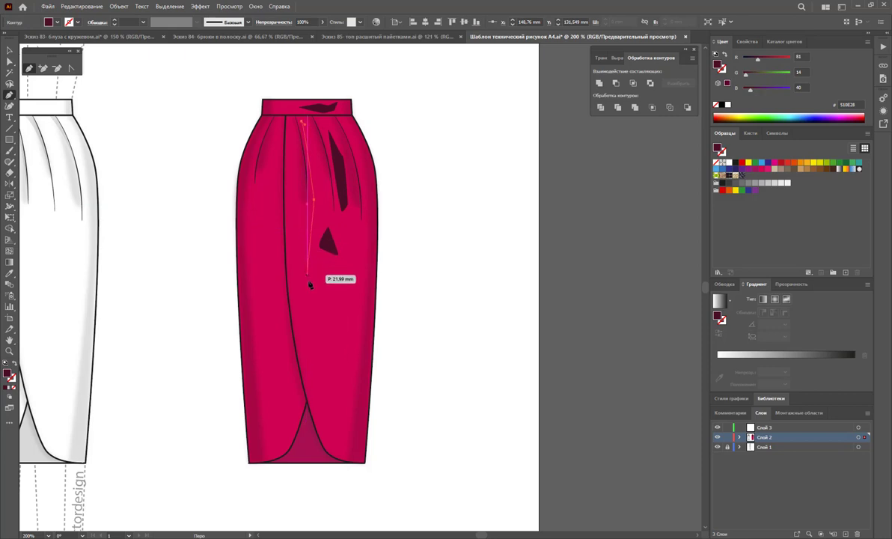
{"action": "left_click", "coordinate": [311, 287]}
{"action": "left_click", "coordinate": [304, 260]}
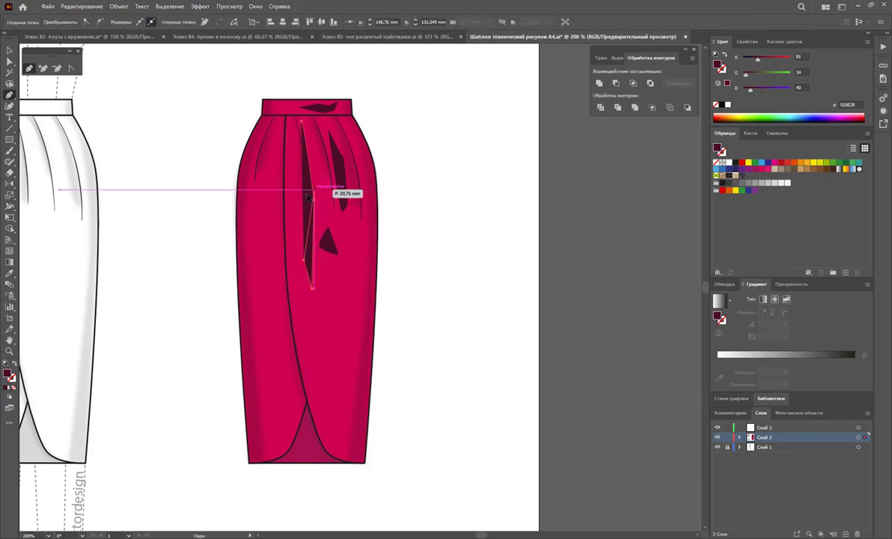
{"action": "left_click", "coordinate": [301, 120]}
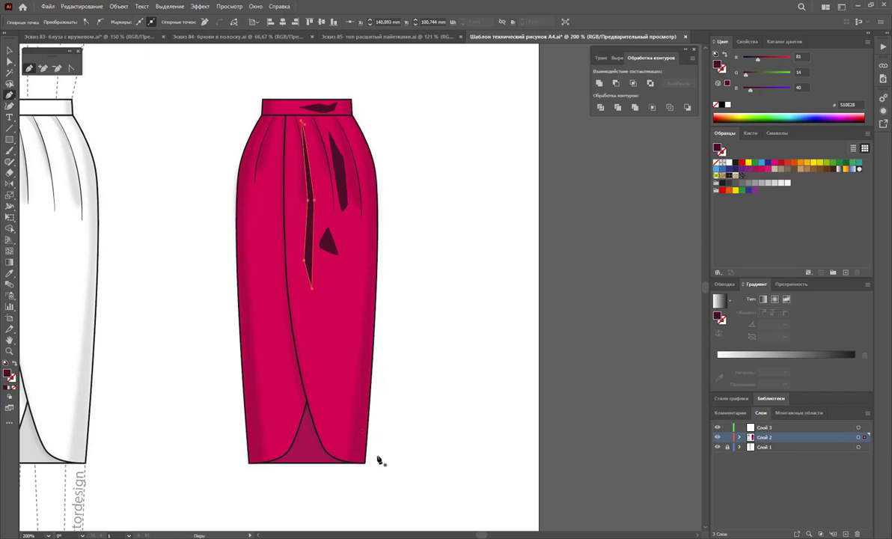
Add a sliver near the lower-right hem and a curved one down the left panel
{"action": "left_click", "coordinate": [356, 352]}
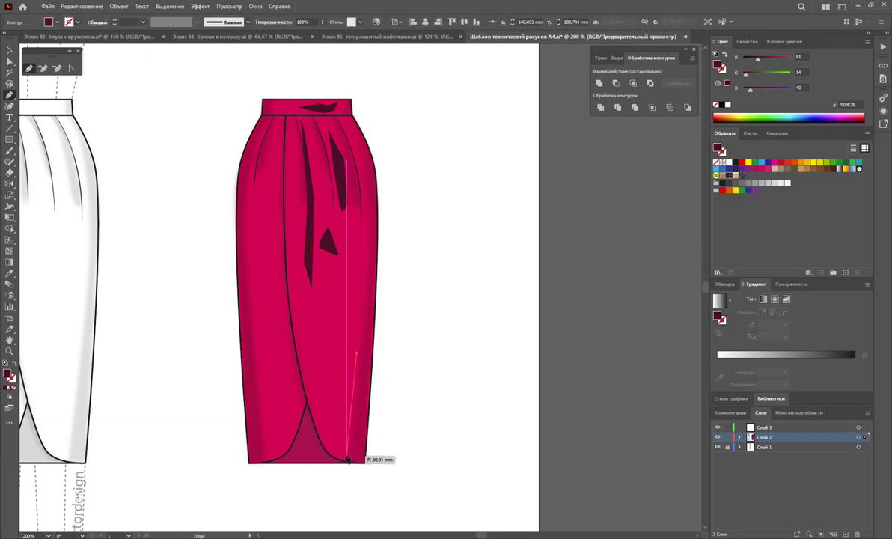
{"action": "left_click", "coordinate": [343, 454]}
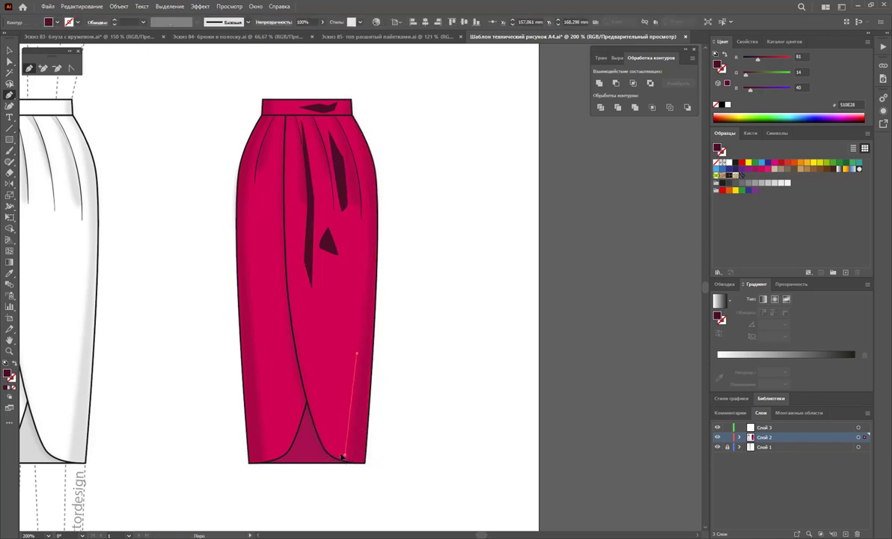
{"action": "left_click", "coordinate": [356, 353]}
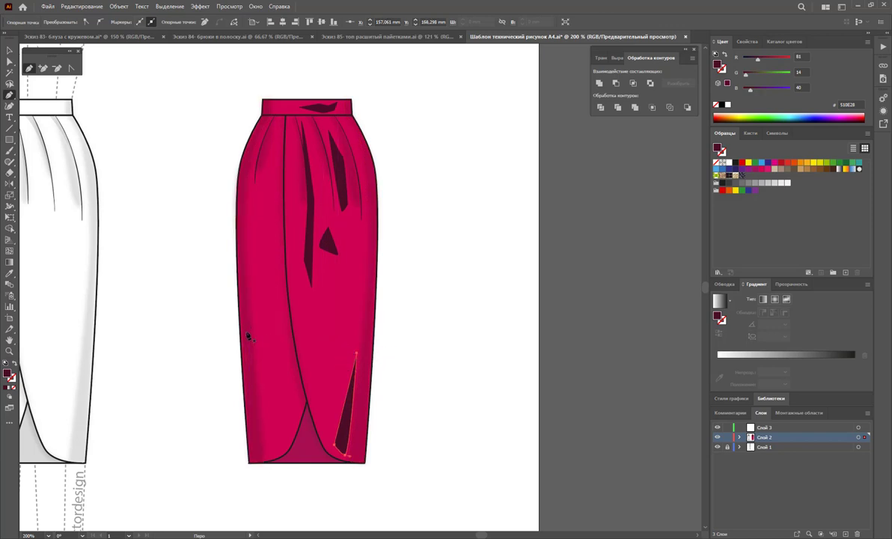
{"action": "left_click", "coordinate": [262, 201]}
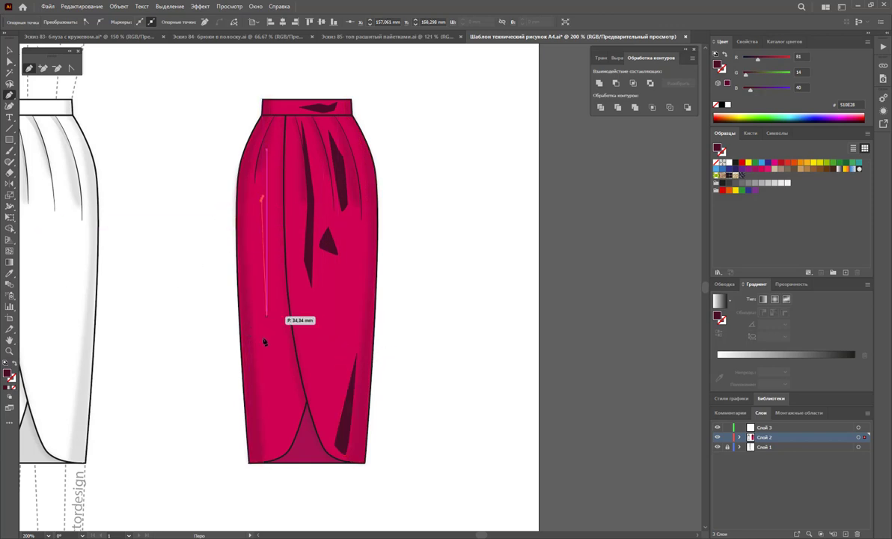
{"action": "left_click_drag", "start_coordinate": [270, 423], "coordinate": [284, 423]}
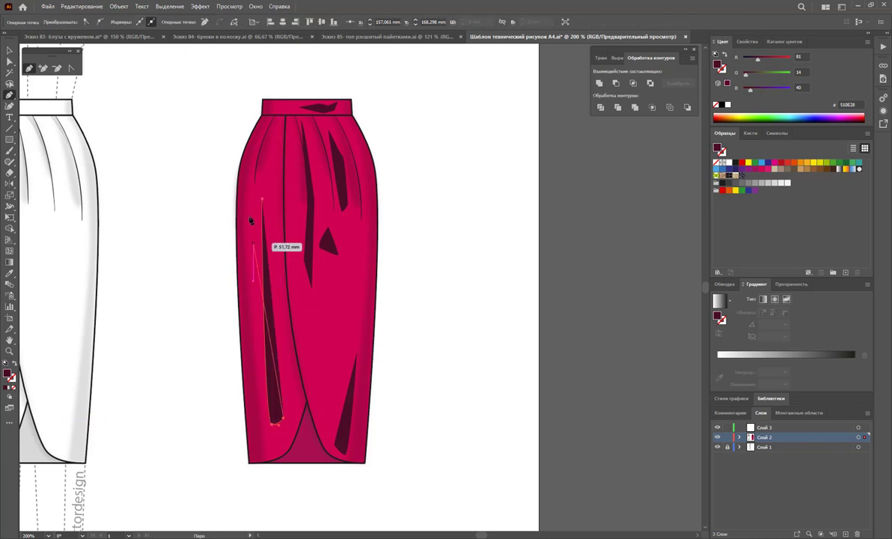
{"action": "left_click", "coordinate": [262, 201]}
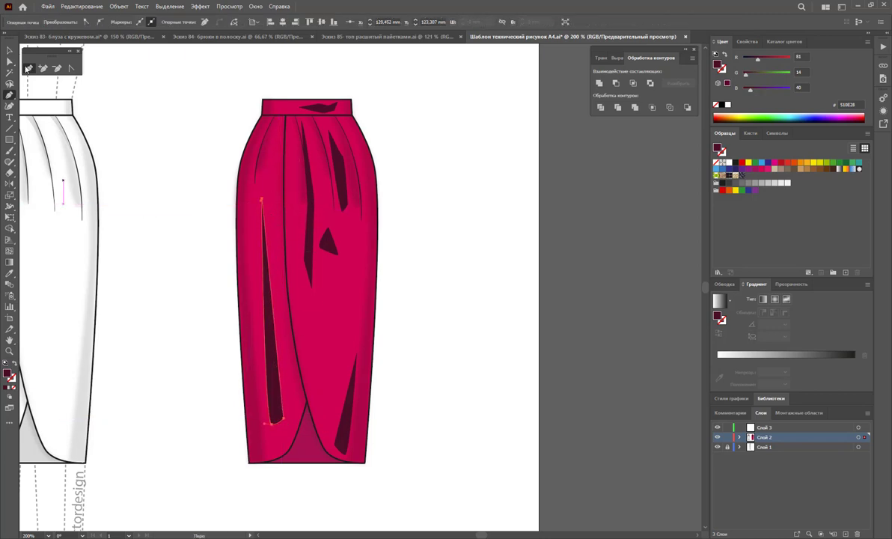
Select the new slivers with the Selection tool
{"action": "left_click", "coordinate": [10, 50]}
{"action": "left_click", "coordinate": [338, 126]}
{"action": "left_click", "coordinate": [308, 179], "text": "shift"}
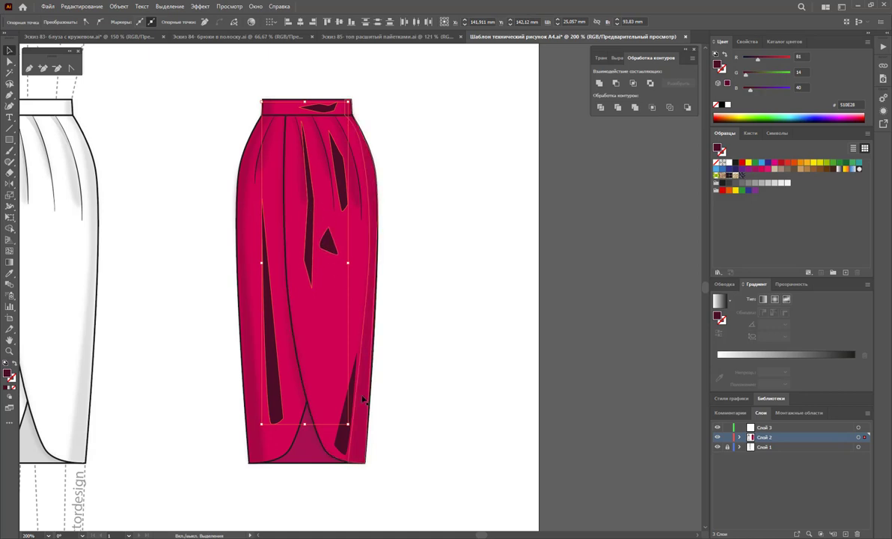
Fill the selected slivers with pale pink F28680 using the Color Picker
{"action": "left_click", "coordinate": [344, 447], "text": "shift"}
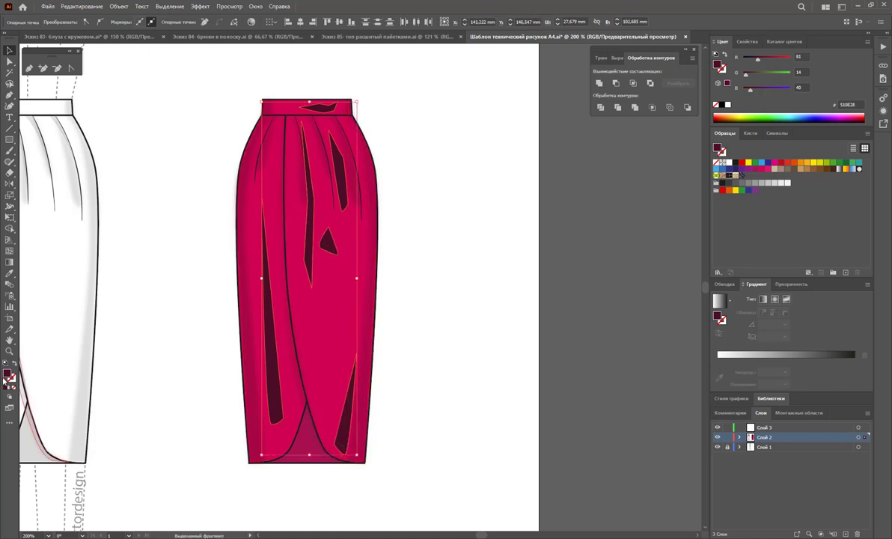
{"action": "left_click", "coordinate": [762, 169]}
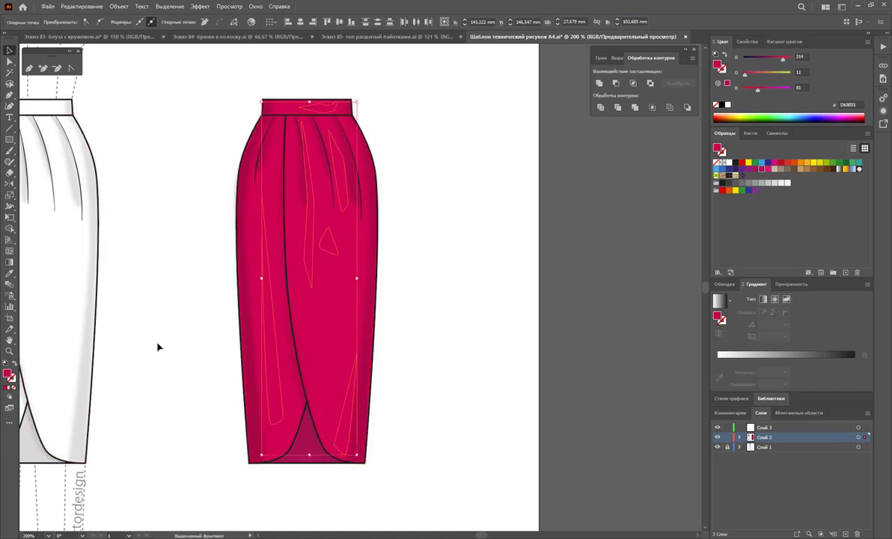
{"action": "double_click", "coordinate": [11, 373]}
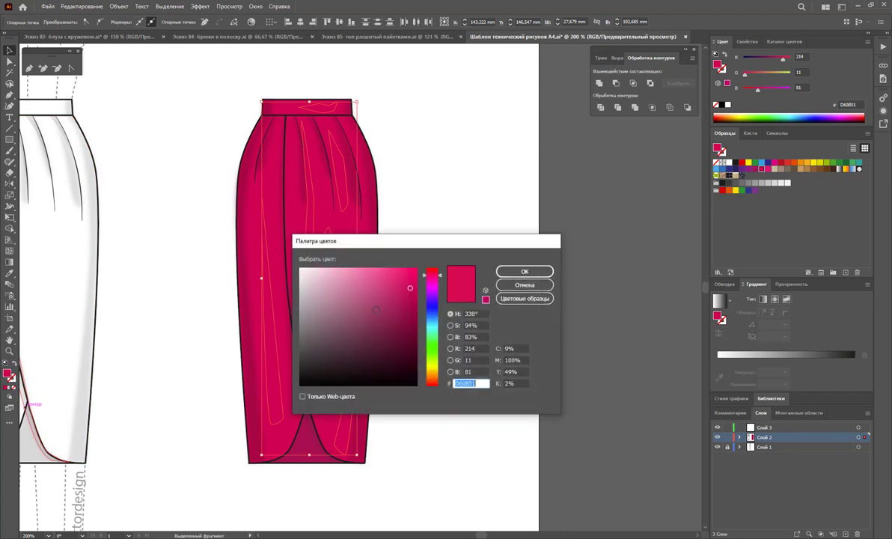
{"action": "left_click_drag", "start_coordinate": [388, 276], "coordinate": [356, 273]}
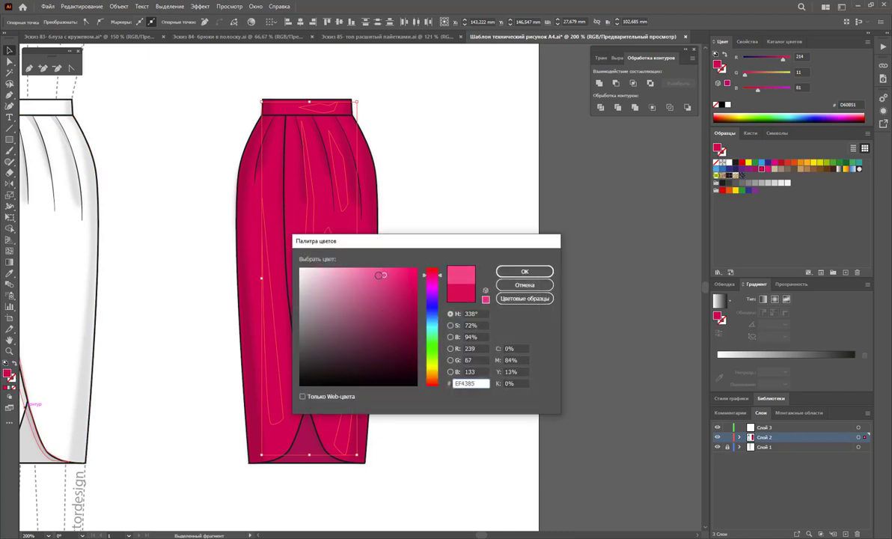
{"action": "left_click", "coordinate": [510, 272]}
{"action": "left_click", "coordinate": [199, 6]}
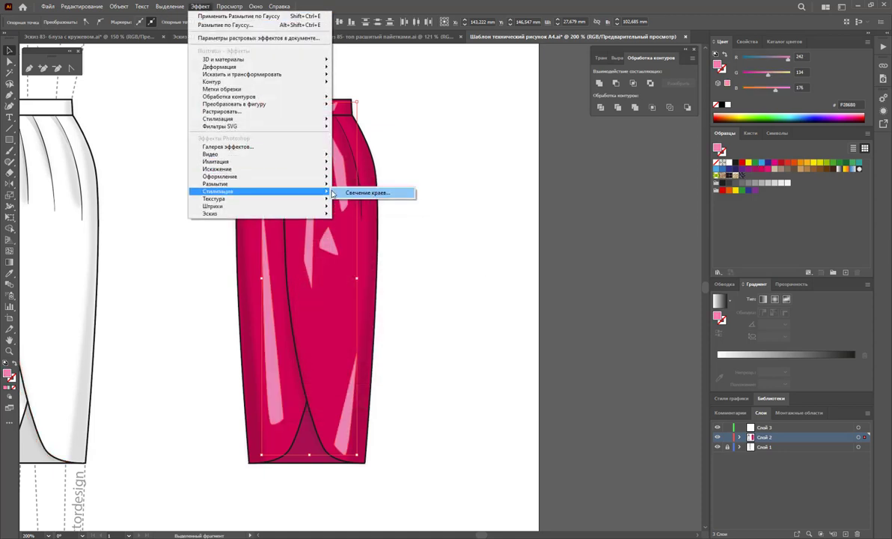
Apply a roughly 6 px Gaussian Blur to the highlights and reselect all of them
{"action": "mouse_move", "coordinate": [216, 183]}
{"action": "left_click", "coordinate": [351, 206]}
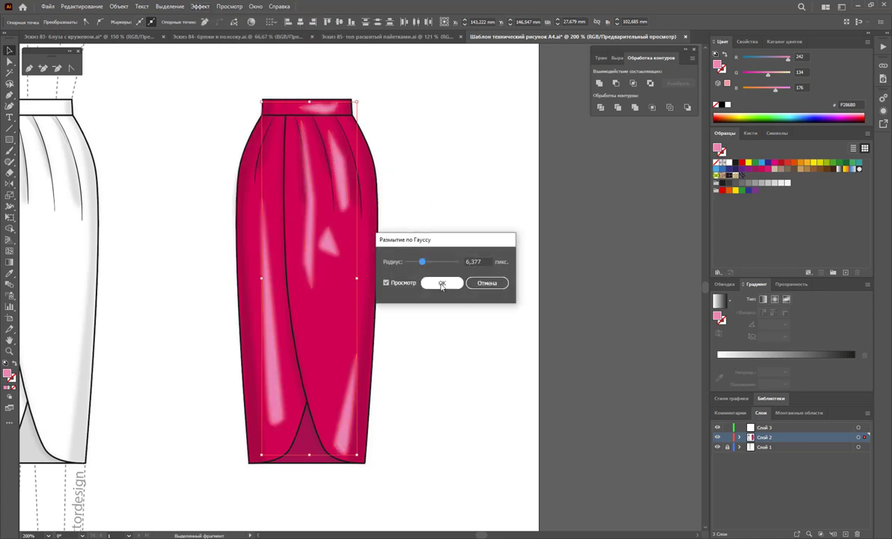
{"action": "left_click", "coordinate": [429, 282]}
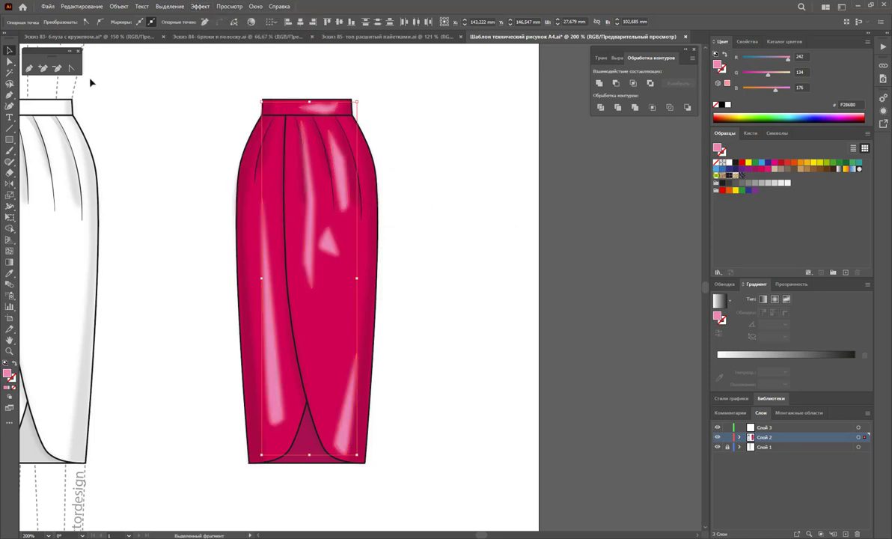
{"action": "left_click", "coordinate": [310, 106]}
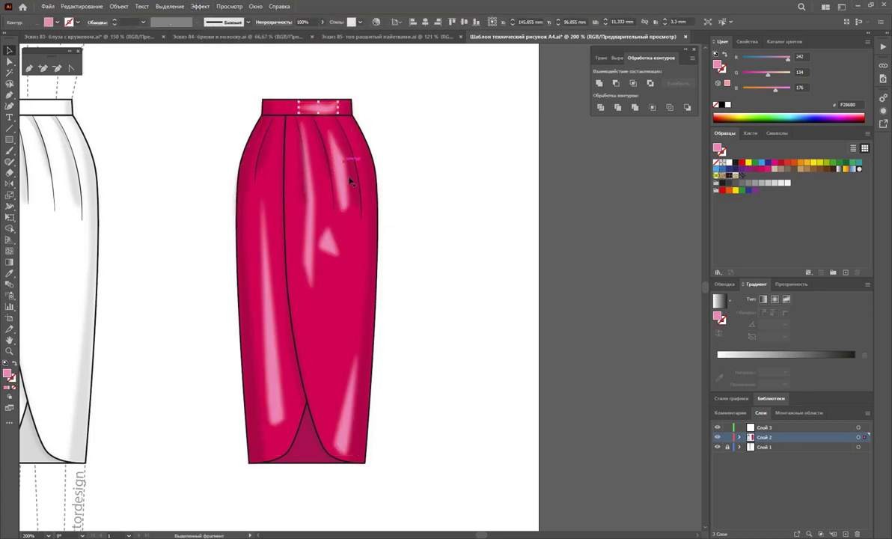
{"action": "left_click", "coordinate": [342, 190], "text": "shift"}
{"action": "left_click", "coordinate": [329, 245], "text": "shift"}
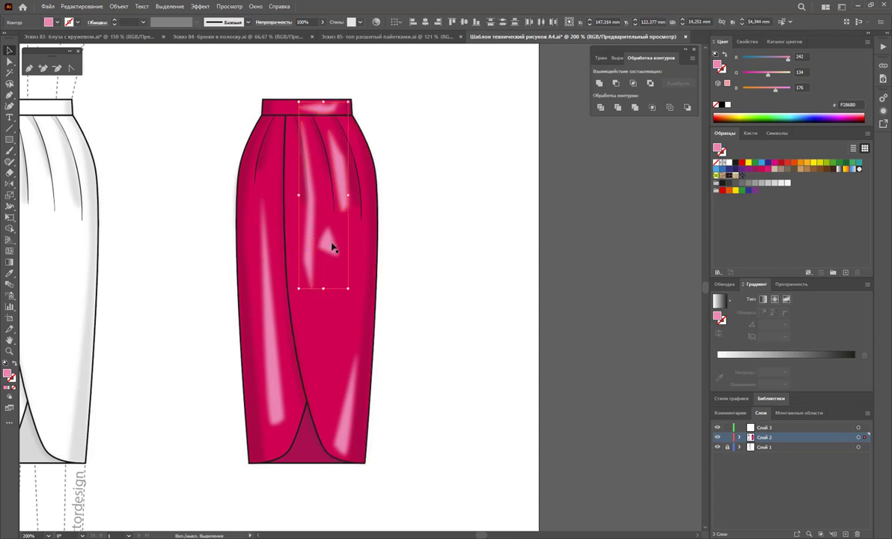
{"action": "left_click", "coordinate": [333, 385], "text": "shift"}
{"action": "left_click", "coordinate": [281, 397], "text": "shift"}
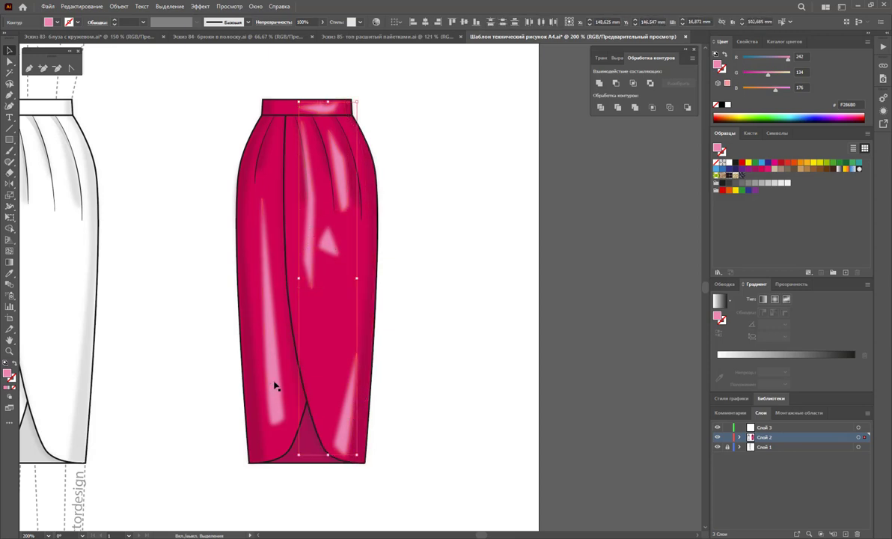
Lower the highlights' opacity to about a third, then deselect
{"action": "left_click", "coordinate": [324, 23]}
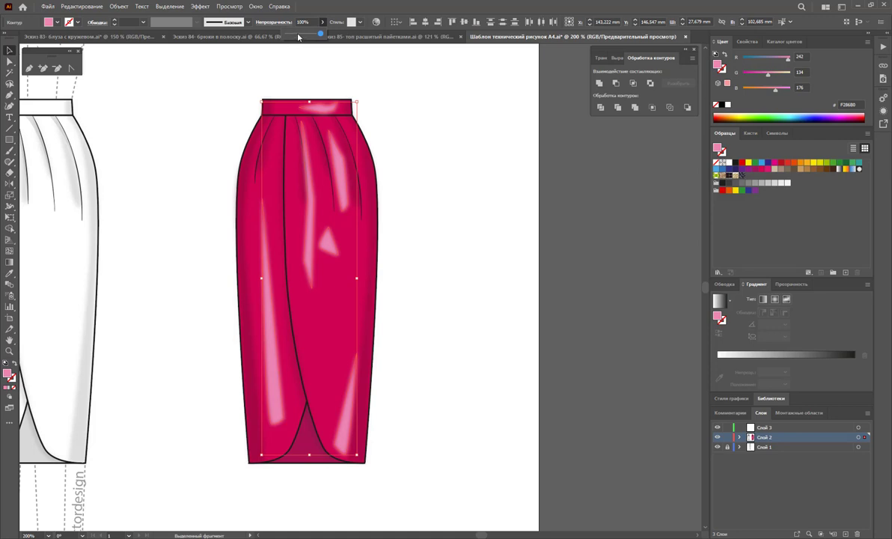
{"action": "left_click", "coordinate": [298, 35]}
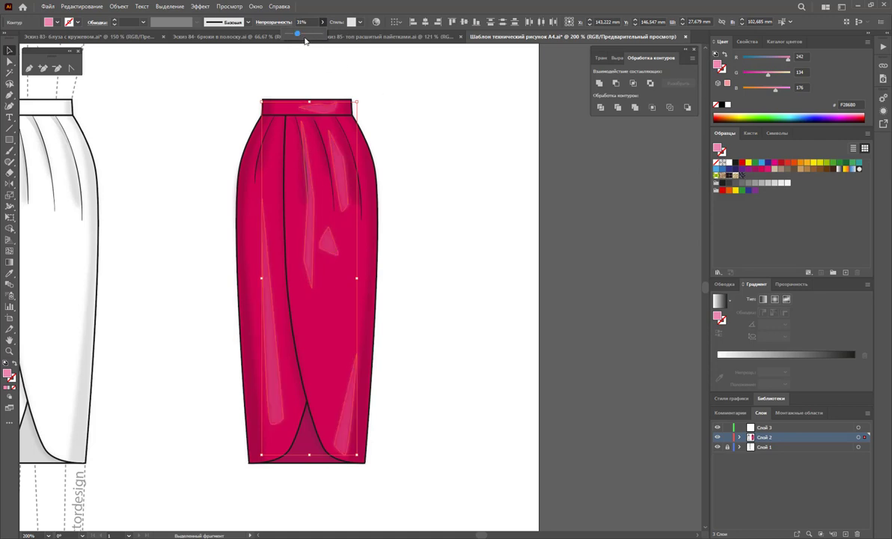
{"action": "left_click", "coordinate": [417, 152]}
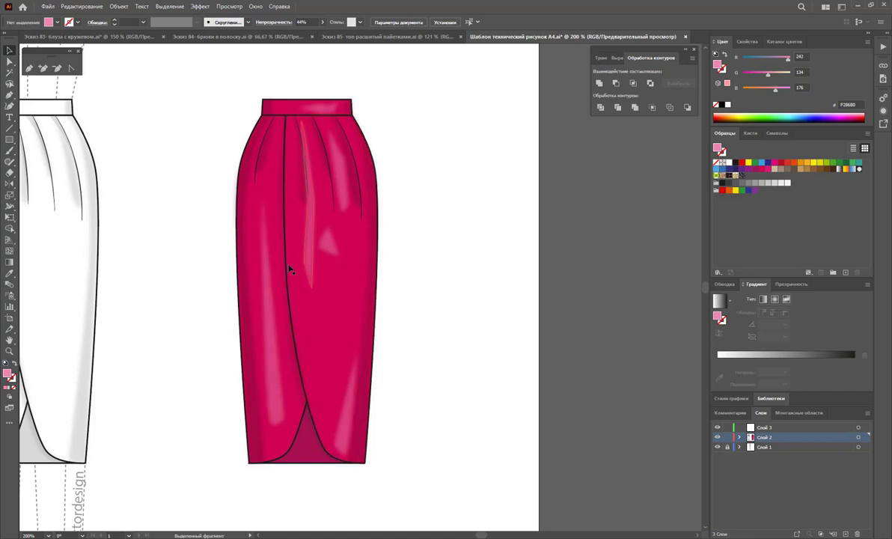
Zoom out to 100% to show the whole page
{"action": "key", "text": "z"}
{"action": "left_click", "coordinate": [269, 314], "text": "alt"}
{"action": "left_click", "coordinate": [424, 332], "text": "alt"}
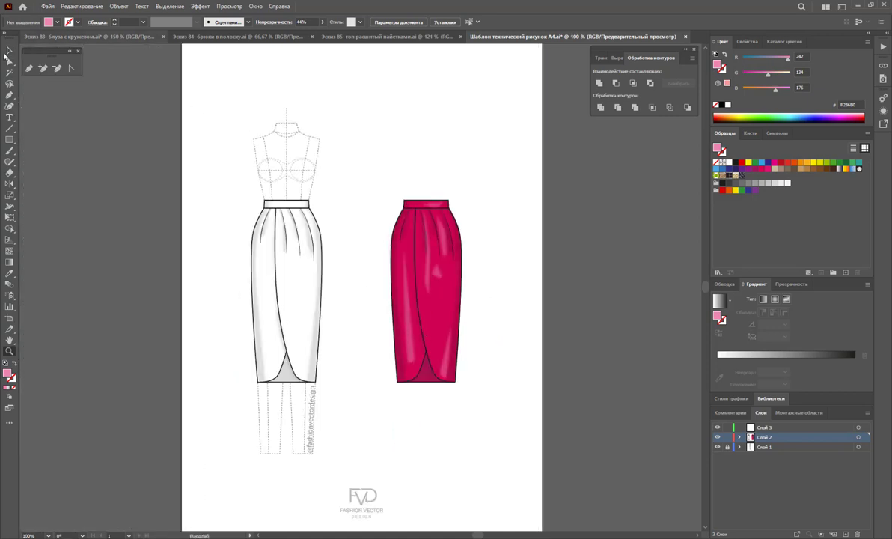
Group all parts of the magenta skirt
{"action": "left_click", "coordinate": [10, 50]}
{"action": "left_click_drag", "start_coordinate": [362, 170], "coordinate": [489, 420]}
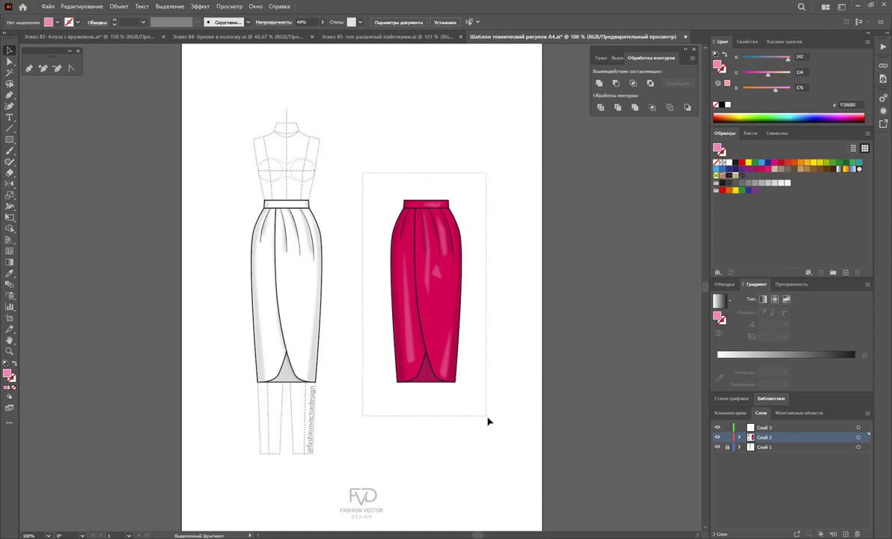
{"action": "right_click", "coordinate": [438, 272]}
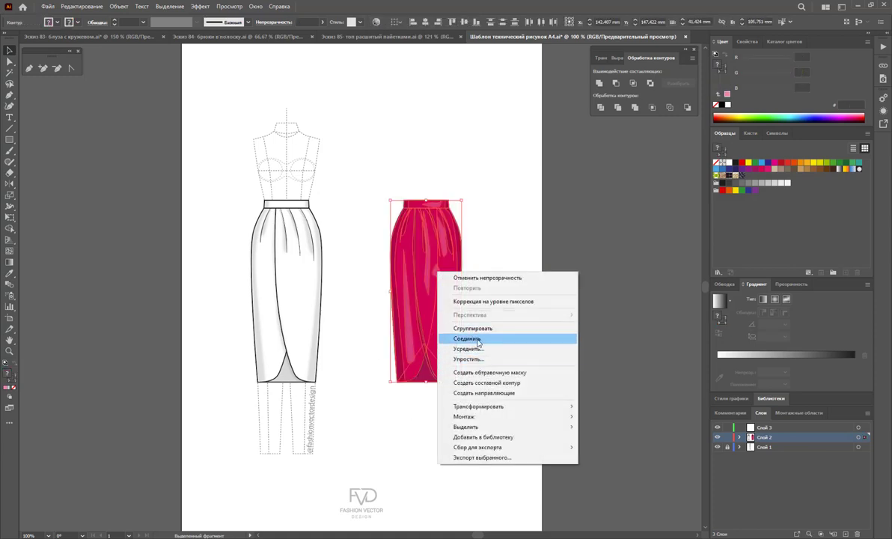
{"action": "left_click", "coordinate": [472, 328]}
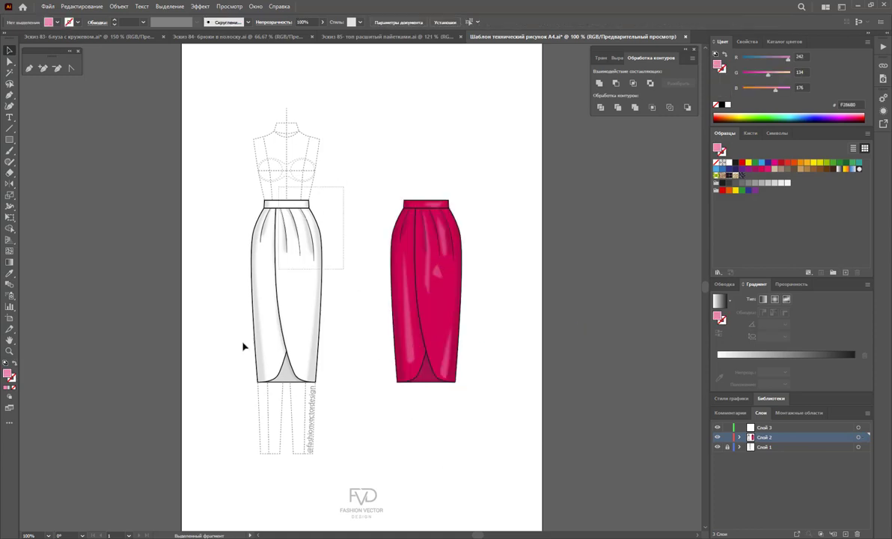
Group all parts of the white skirt and clear the selection
{"action": "left_click_drag", "start_coordinate": [322, 176], "coordinate": [245, 356]}
{"action": "right_click", "coordinate": [303, 282]}
{"action": "left_click", "coordinate": [330, 308]}
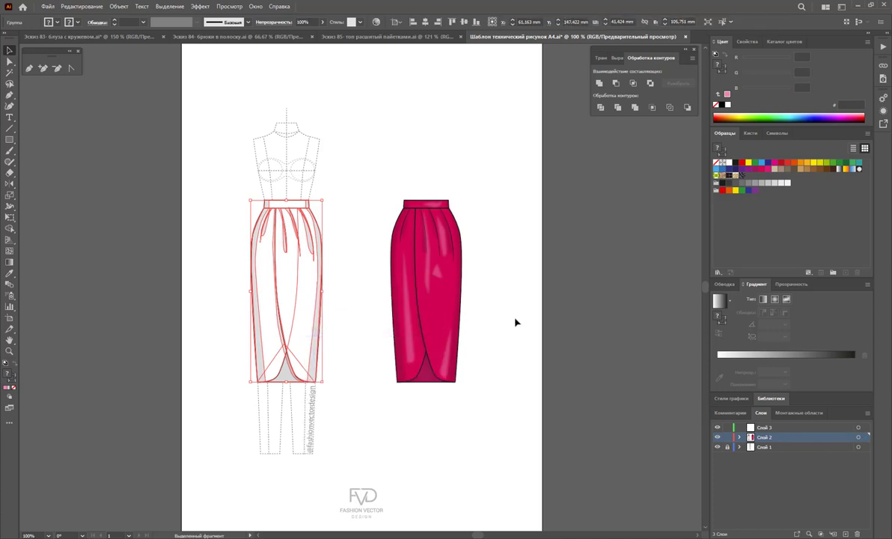
{"action": "left_click", "coordinate": [514, 320]}
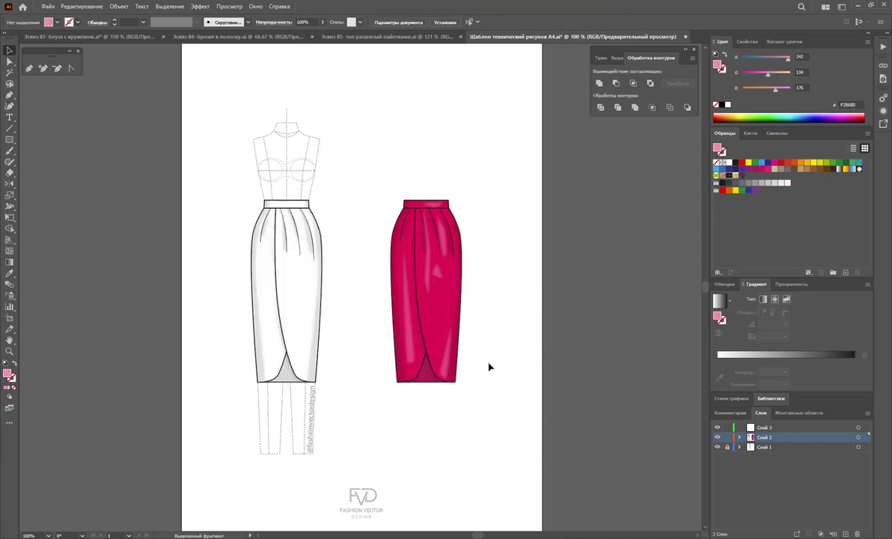
Lock the skirts' Layer 2 and Alt-drag a copy of the dashed croquis under the magenta skirt
{"action": "mouse_move", "coordinate": [452, 279]}
{"action": "left_mouse_down"}
{"action": "mouse_move", "coordinate": [451, 310]}
{"action": "mouse_move", "coordinate": [313, 280]}
{"action": "mouse_move", "coordinate": [453, 287]}
{"action": "left_mouse_up"}
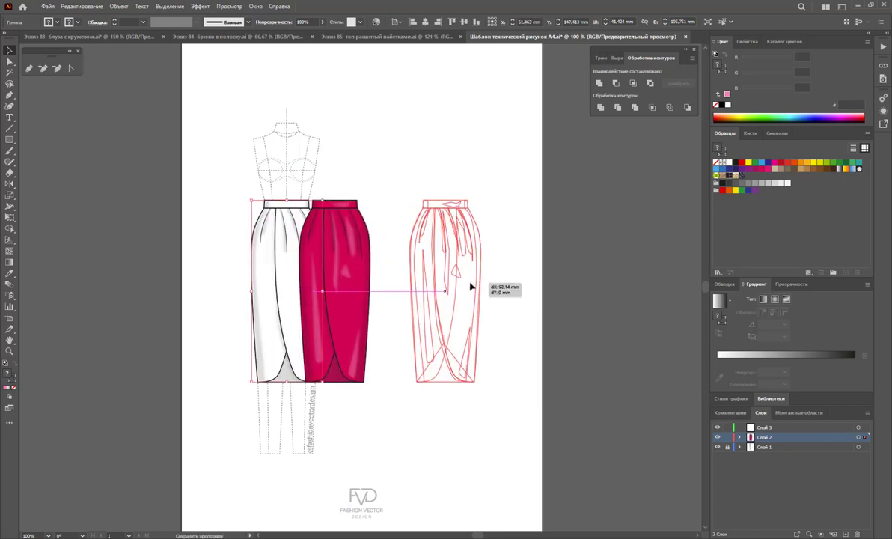
{"action": "left_click", "coordinate": [727, 437]}
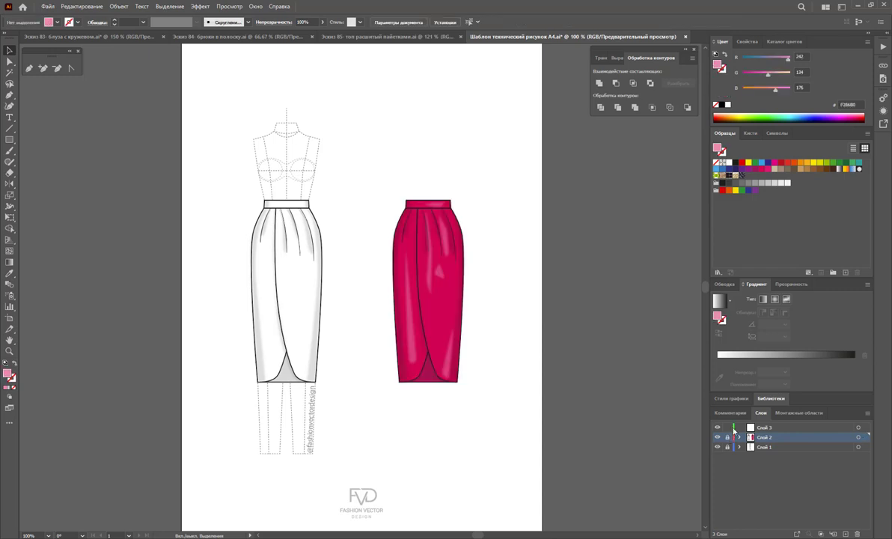
{"action": "left_click", "coordinate": [10, 62]}
{"action": "left_click_drag", "start_coordinate": [213, 82], "coordinate": [322, 442]}
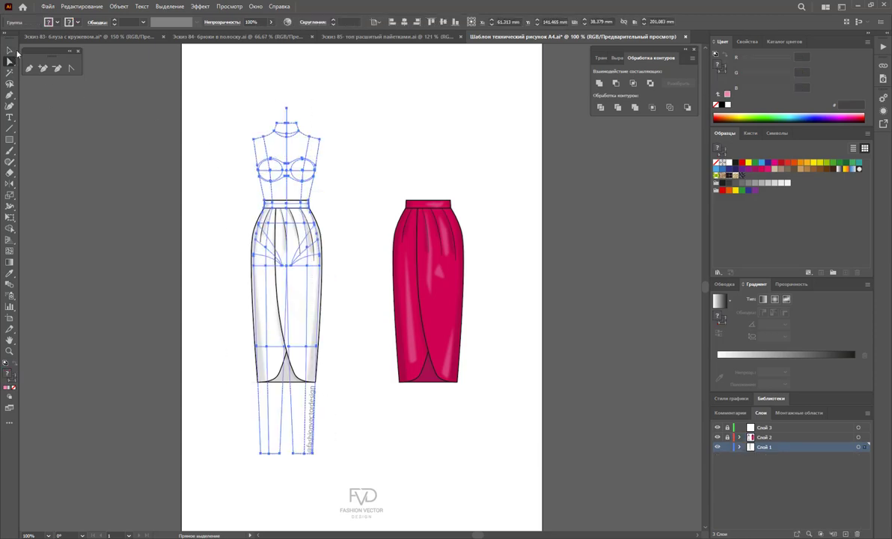
{"action": "left_click", "coordinate": [9, 52]}
{"action": "left_click_drag", "start_coordinate": [273, 148], "coordinate": [428, 171]}
{"action": "left_click", "coordinate": [470, 210]}
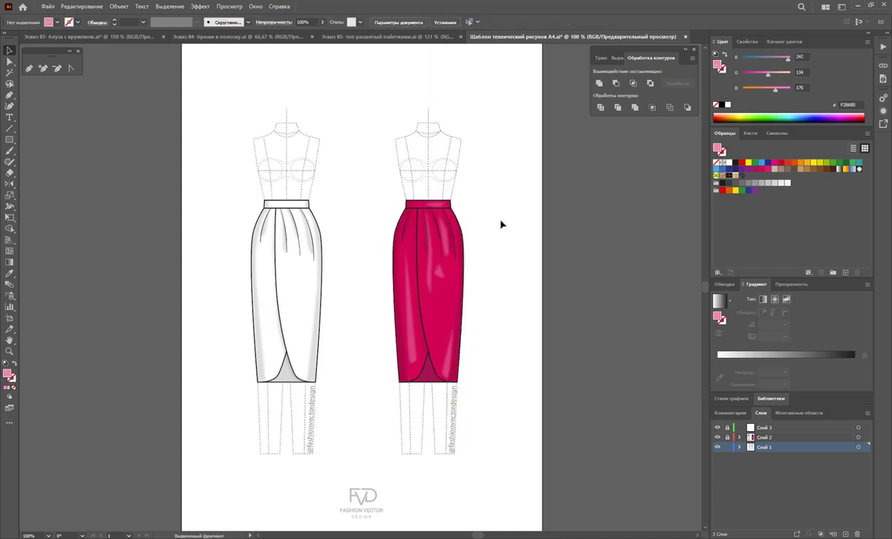
Select and copy the sequin-print crop top in the Эскиз 85 document
{"action": "left_click", "coordinate": [407, 36]}
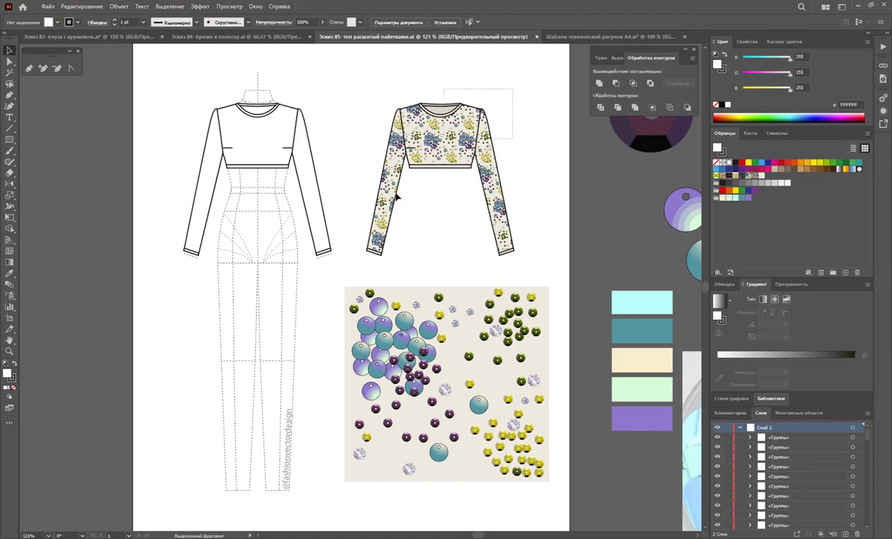
{"action": "left_click", "coordinate": [436, 211]}
{"action": "left_click", "coordinate": [452, 202]}
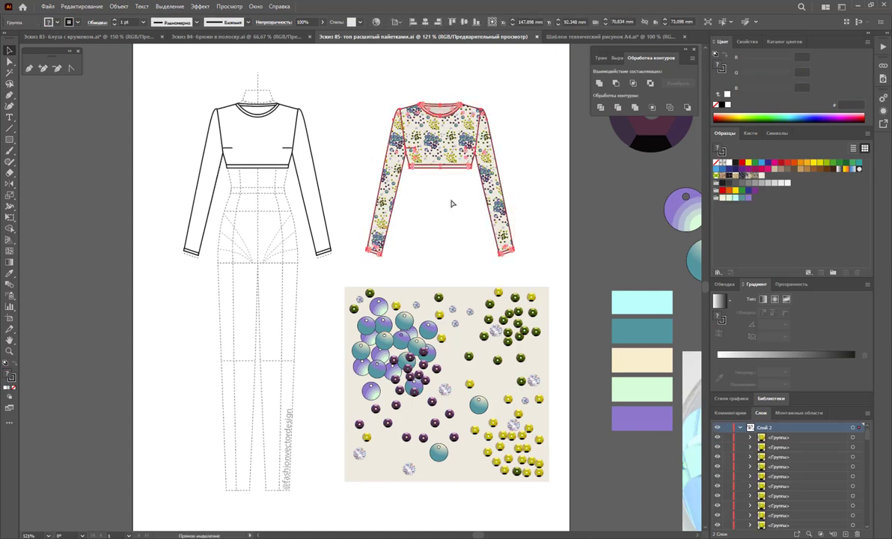
{"action": "left_click", "coordinate": [449, 149]}
Paste the crop top into the template page, placing it on the right croquis above the magenta skirt
{"action": "left_click", "coordinate": [563, 36]}
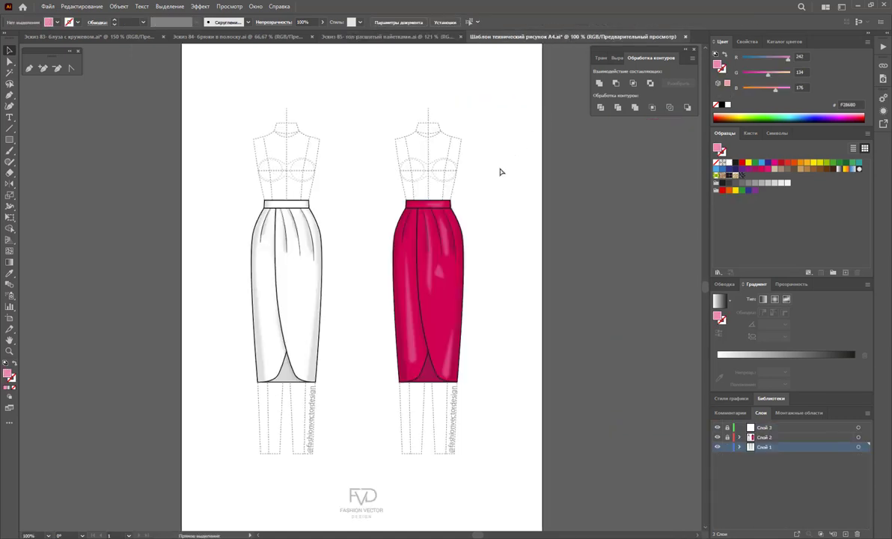
{"action": "key", "text": "ctrl+v"}
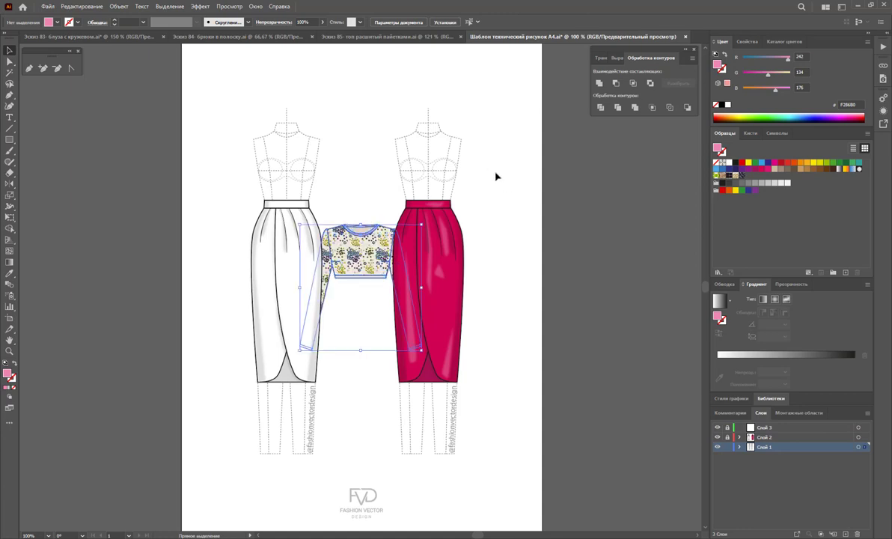
{"action": "left_click_drag", "start_coordinate": [357, 264], "coordinate": [423, 172]}
{"action": "left_click", "coordinate": [516, 206]}
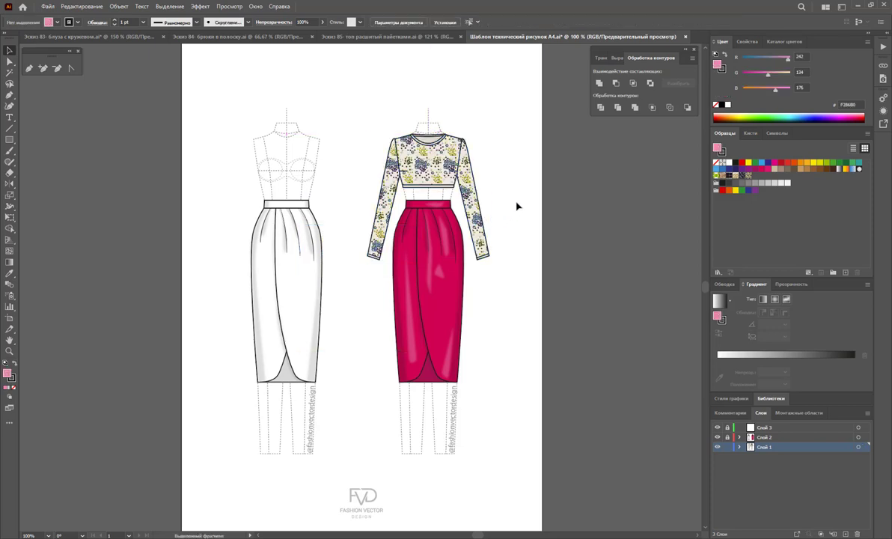